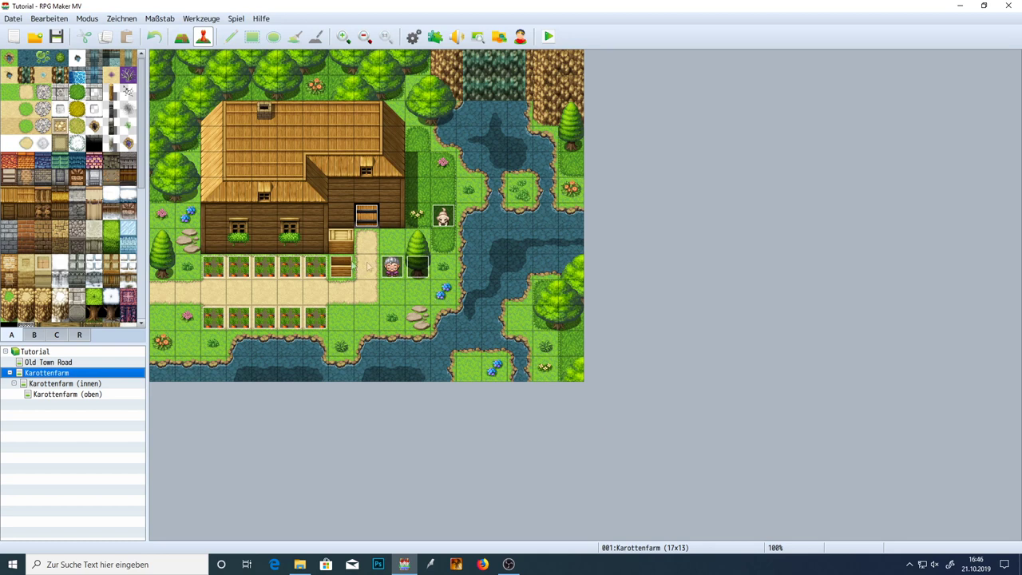
- Duplicate the Karottenfarm map as a new top-level map in the Tutorial project
click(285, 274)
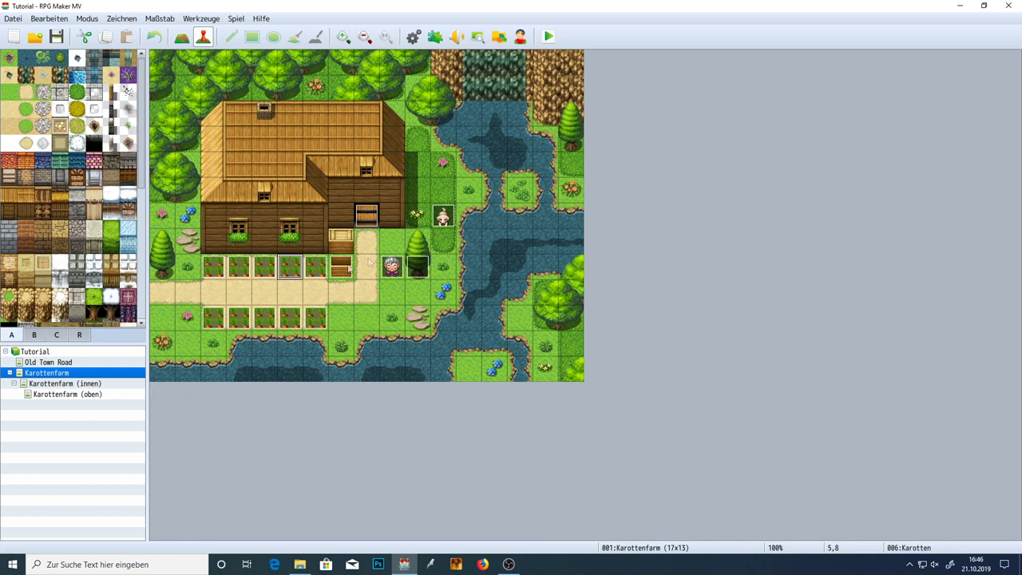
click(318, 273)
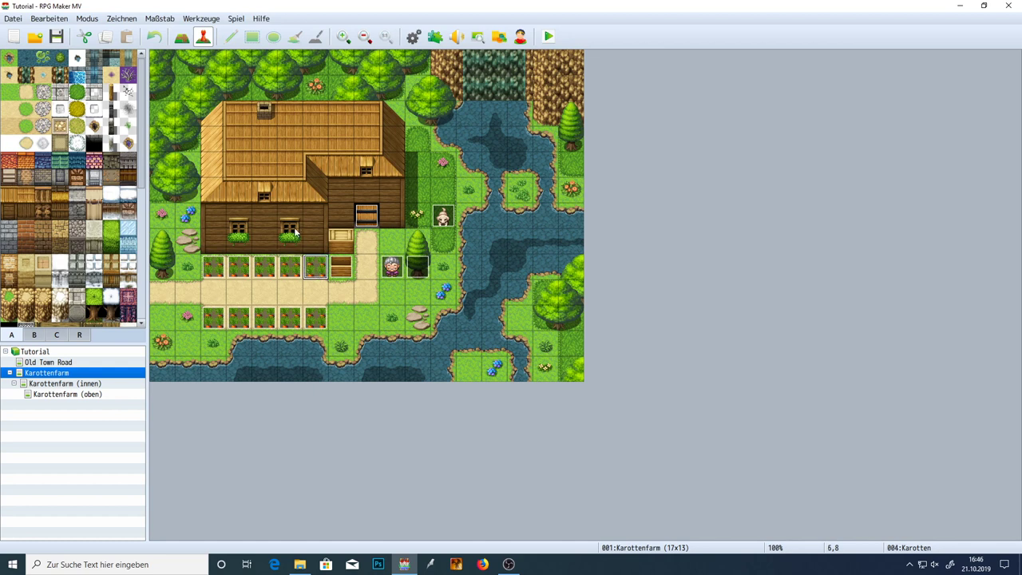
right_click(50, 375)
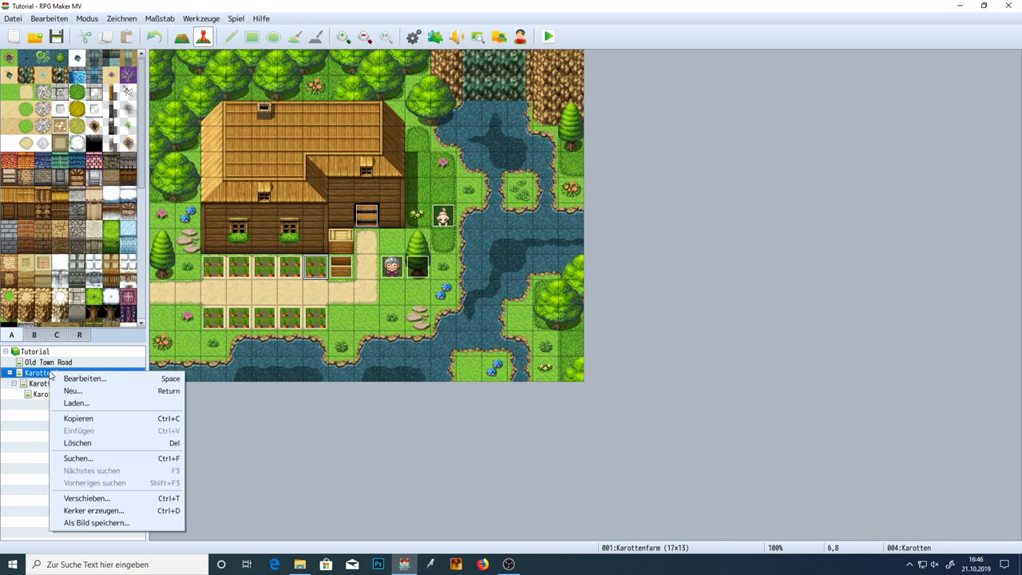
click(83, 418)
click(44, 355)
right_click(44, 354)
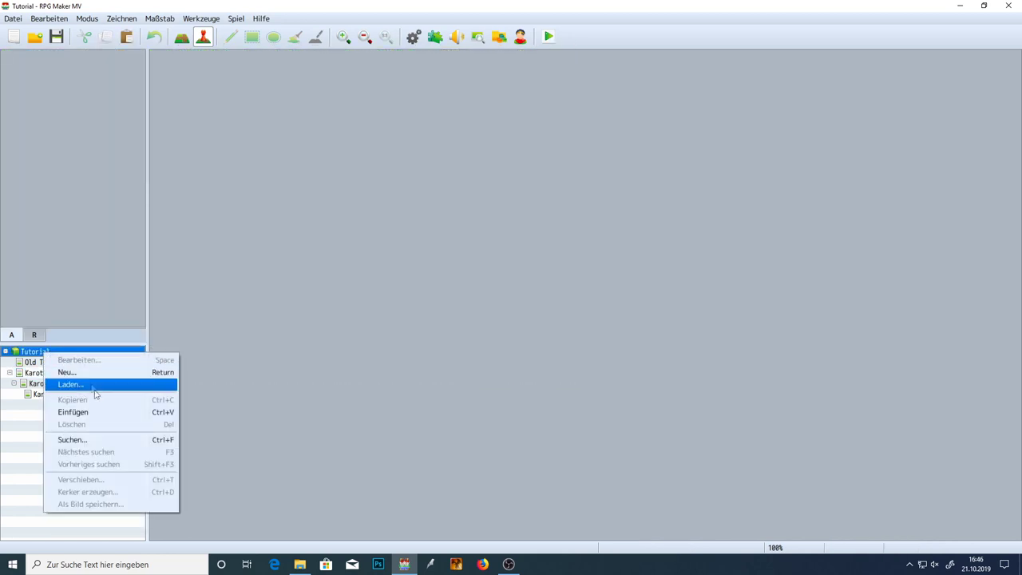
click(93, 412)
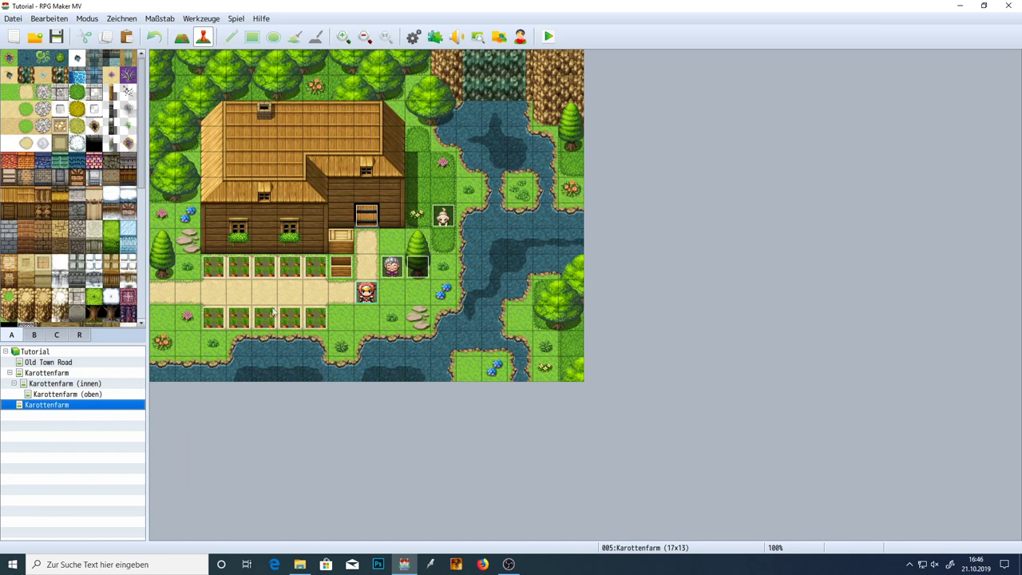
- Delete the character event east of the house at tile 11,6 on the copied map
click(290, 267)
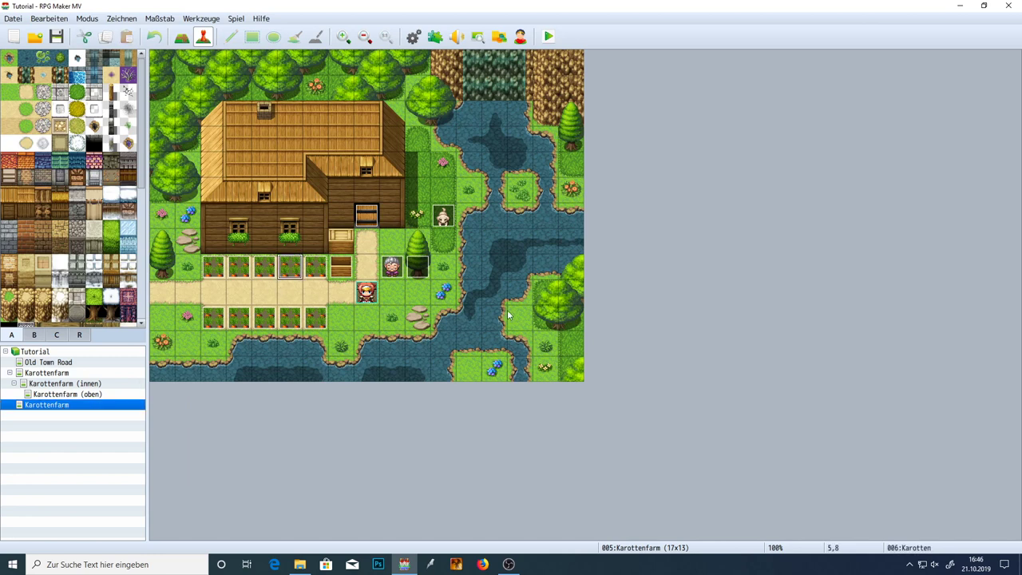
key(Right)
key(Right)
key(Right)
key(Right)
key(Right)
key(Up)
key(Up)
key(Right)
key(Delete)
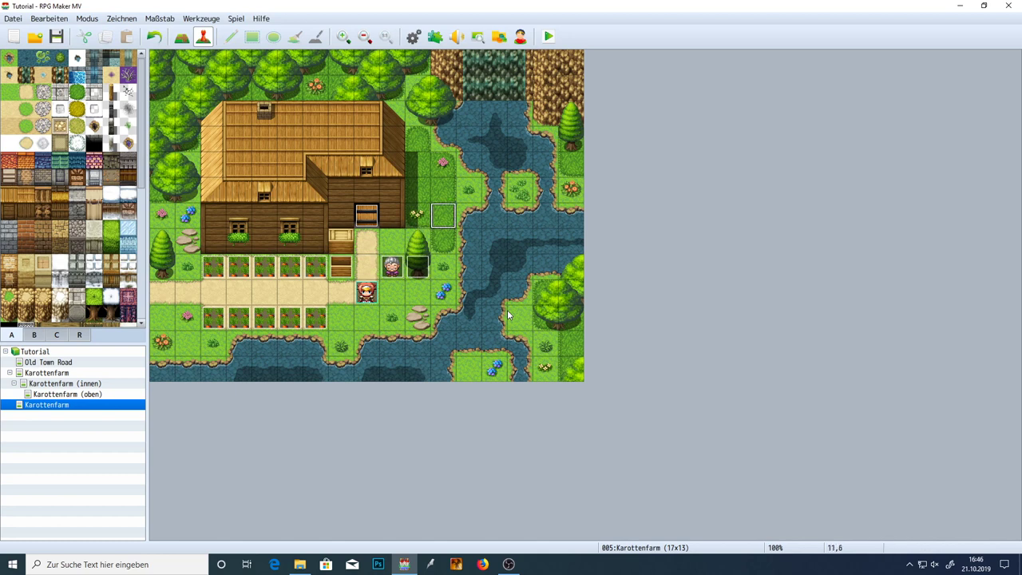
- Delete the Baum event at tile 10,8 and the four upper-row Karotten events at tiles 2,8 to 5,8
key(Left)
key(Down)
key(Down)
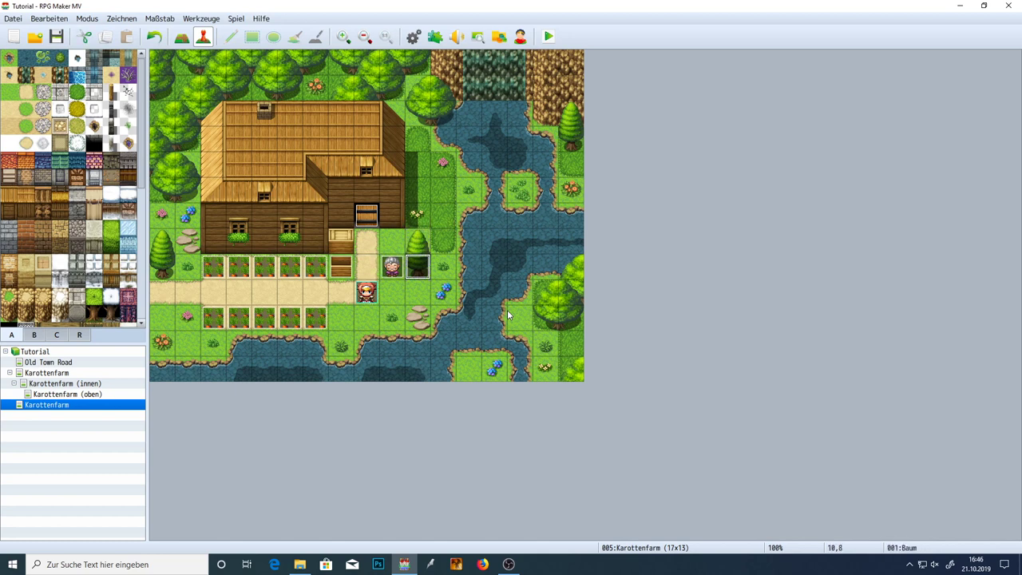
key(Left)
key(Left)
key(Left)
key(Left)
key(Left)
key(Delete)
key(Left)
key(Delete)
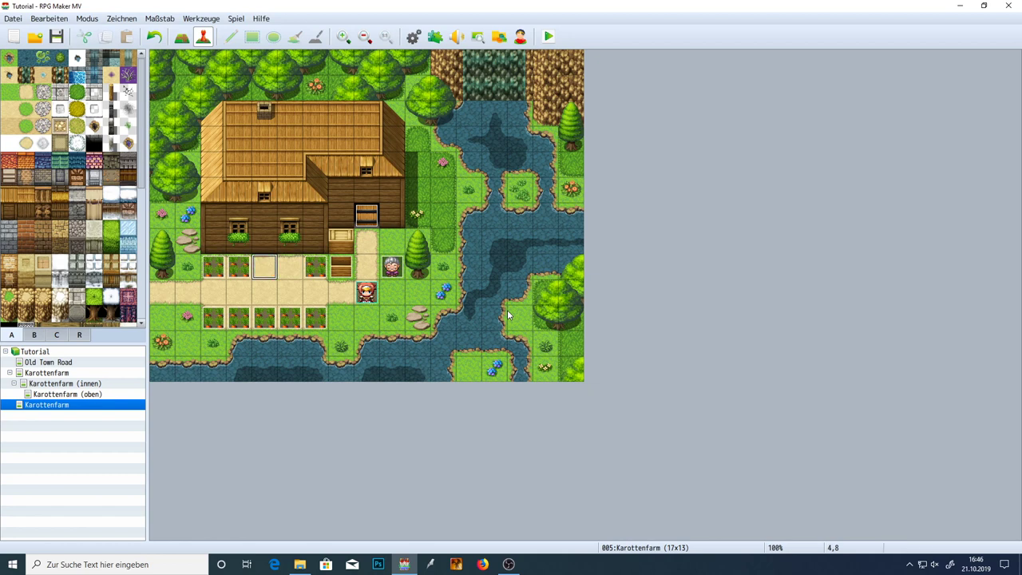
key(Left)
key(Delete)
key(Left)
key(Delete)
- Delete all five Karotten events in the lower row, from tile 2,10 to tile 6,10
key(Down)
key(Down)
key(Delete)
key(Right)
key(Delete)
key(Right)
key(Delete)
key(Right)
key(Delete)
key(Right)
key(Delete)
- Delete event pages 2 to 6 of the Frau event at tile 9,8, keeping only page 1
key(Up)
key(Up)
key(Left)
key(Left)
key(Right)
key(Right)
key(Right)
key(Right)
key(Right)
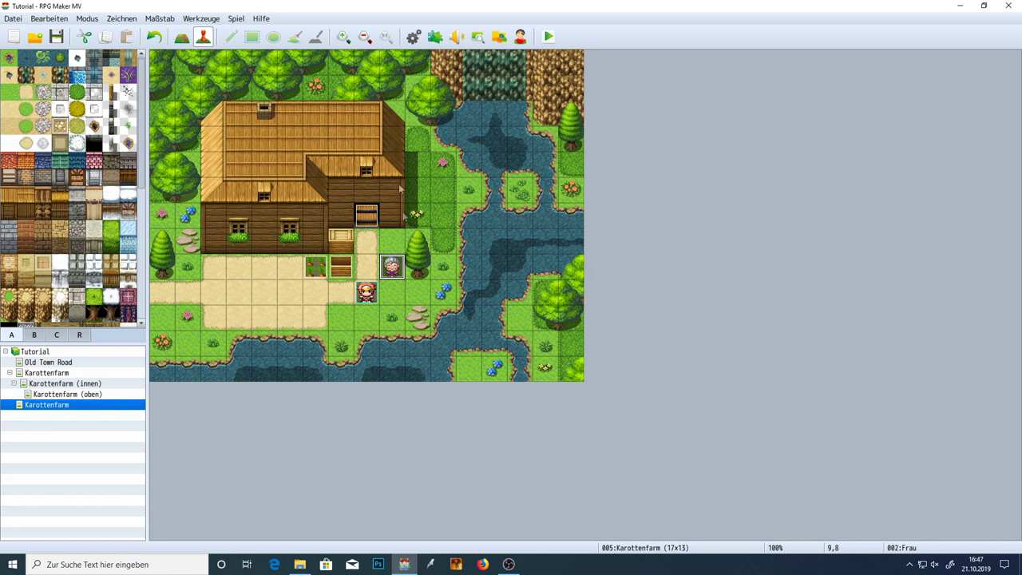
double_click(393, 268)
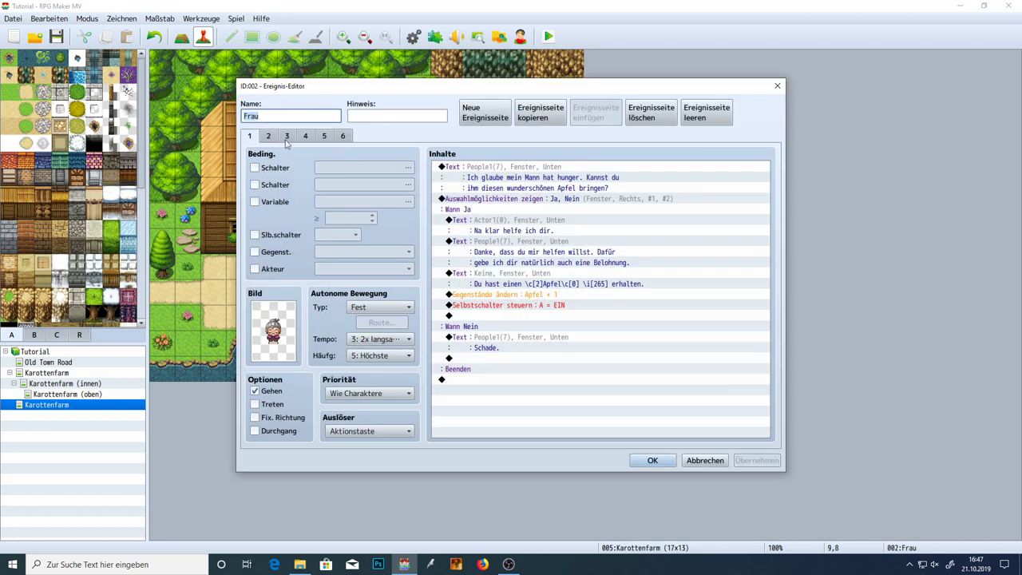
click(276, 139)
click(650, 112)
click(651, 112)
click(651, 112)
click(651, 112)
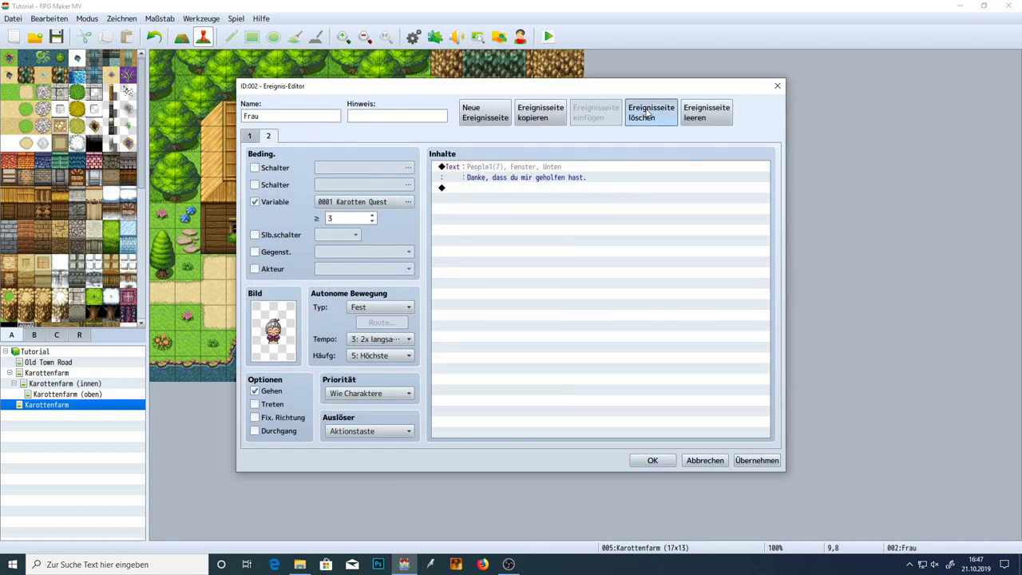
click(651, 112)
- Remove the Ja/Nein choice block from the Frau event's commands and save the project
click(484, 197)
key(Delete)
click(653, 460)
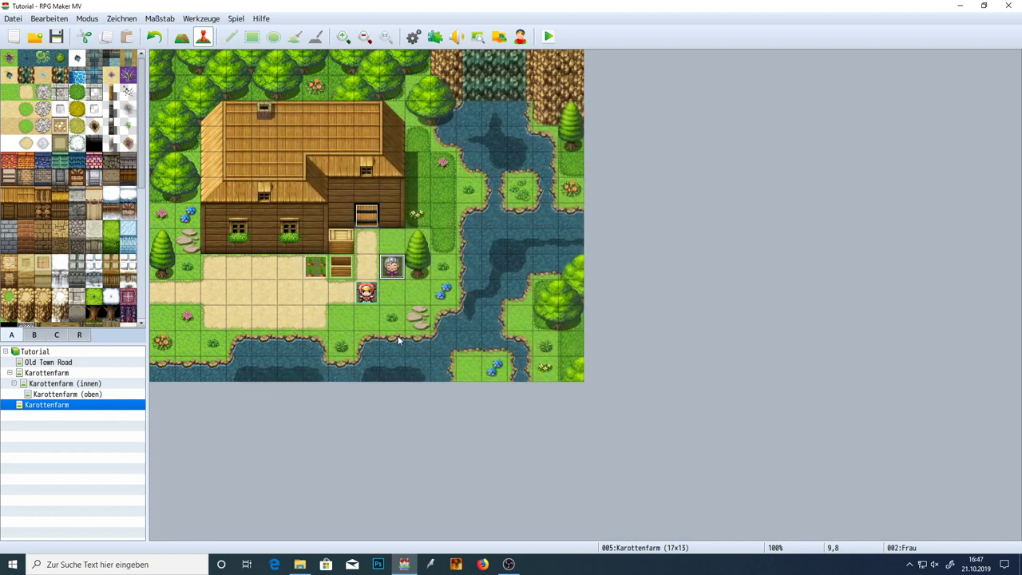
click(56, 36)
- Raise the database's item maximum to 6 and copy the Apfel item into the new slot 0006
click(413, 37)
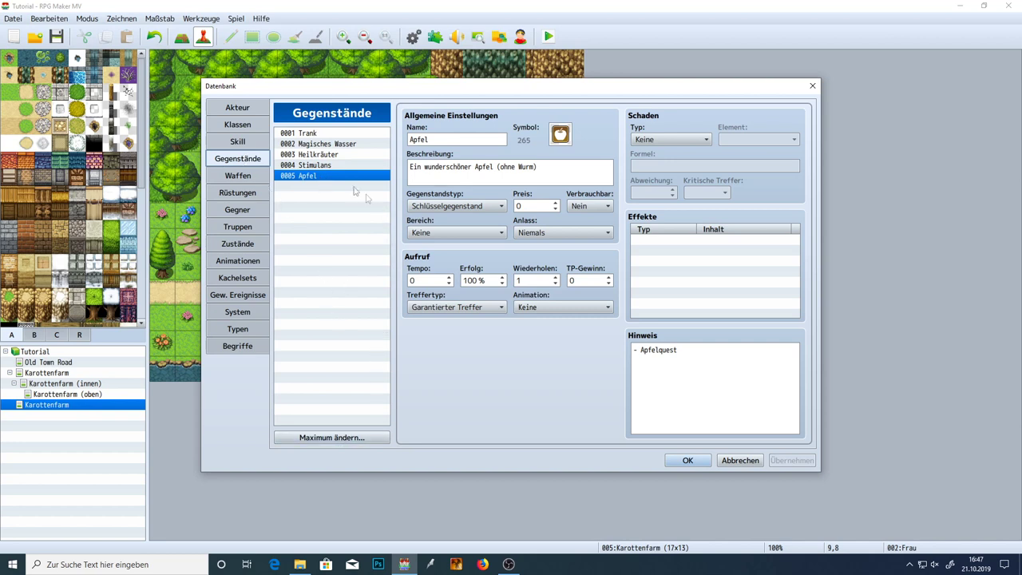
click(351, 435)
click(316, 429)
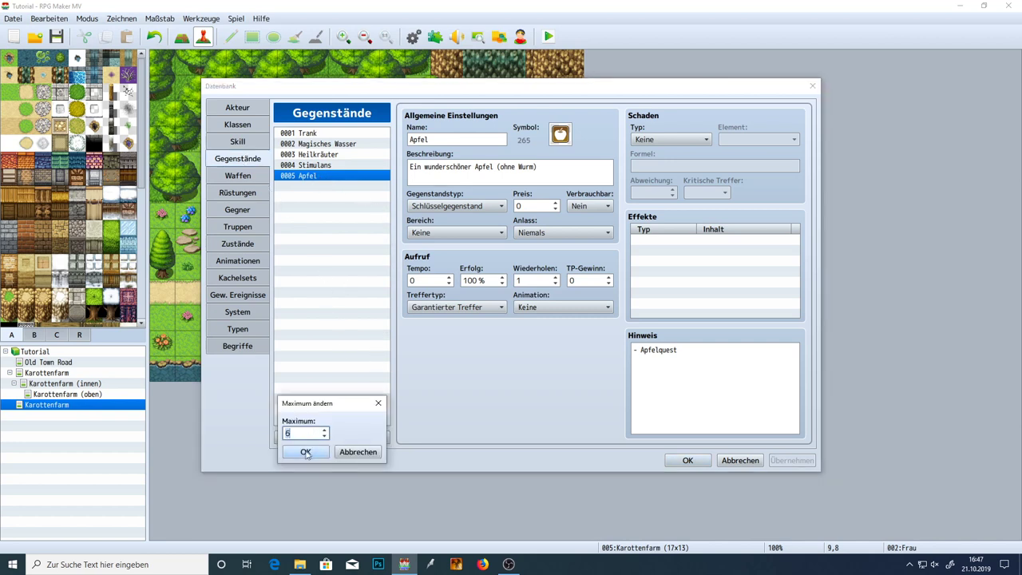
key(Return)
key(ctrl+c)
click(312, 188)
key(ctrl+v)
- Rename item 0006 to Karotte and give it the carrot icon 256
double_click(446, 145)
text(Karotte)
double_click(560, 134)
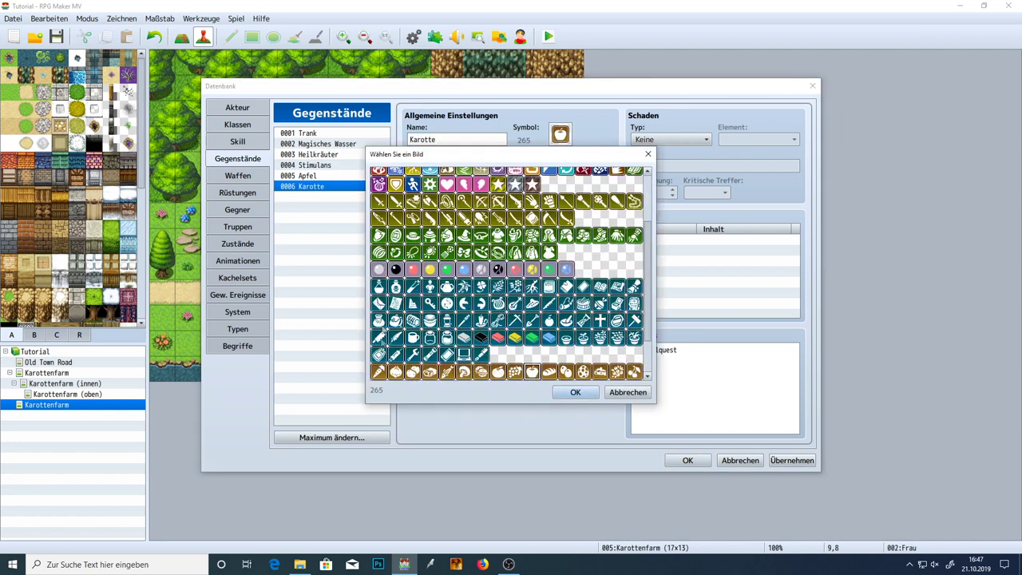
double_click(379, 372)
- Describe the item as "Eine schöne glänzende Karotte!", set its note to "- Karottenquest", and save the project
triple_click(511, 165)
key(BackSpace)
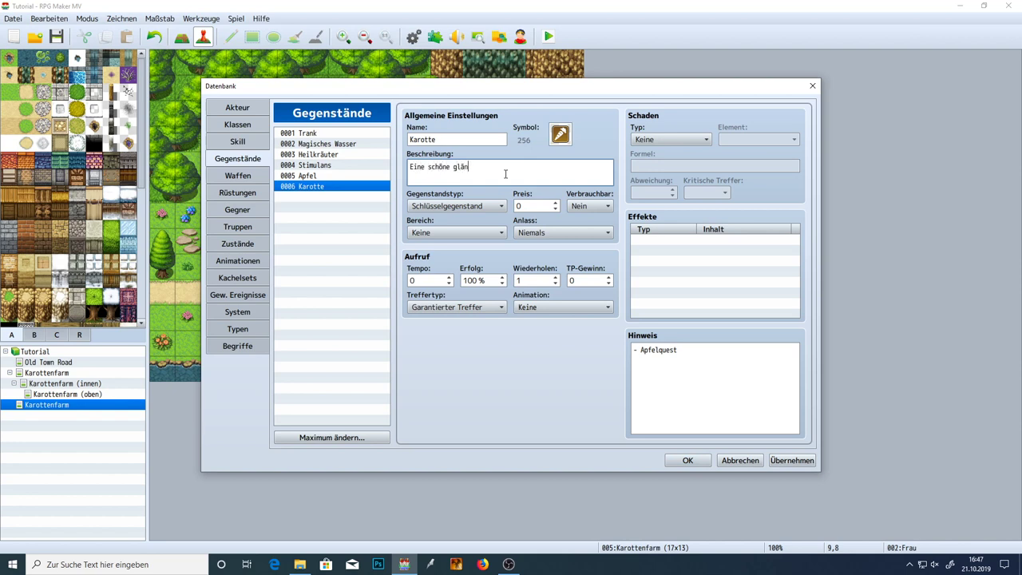
text(Karotte!)
double_click(695, 360)
text(K)
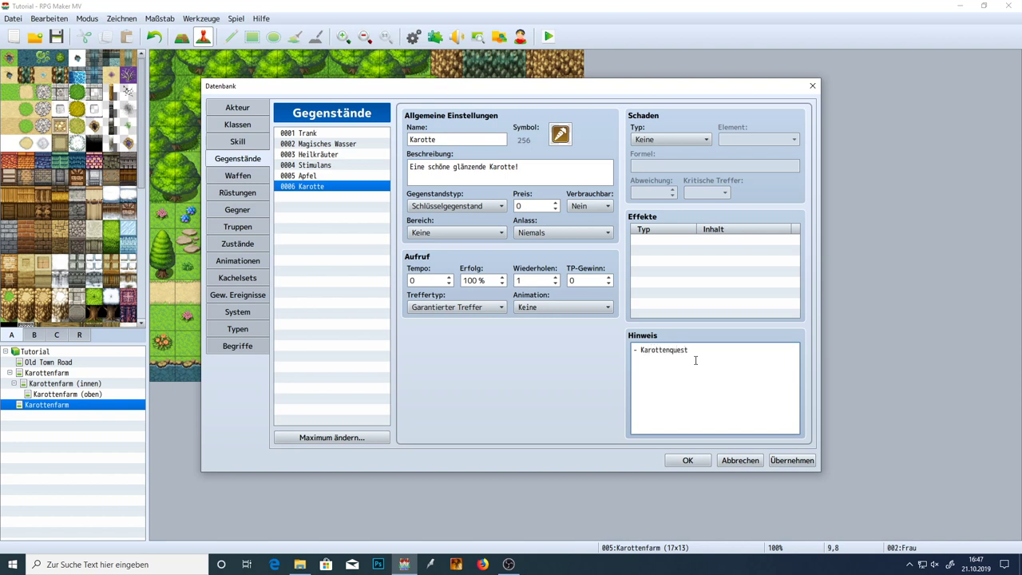
click(790, 461)
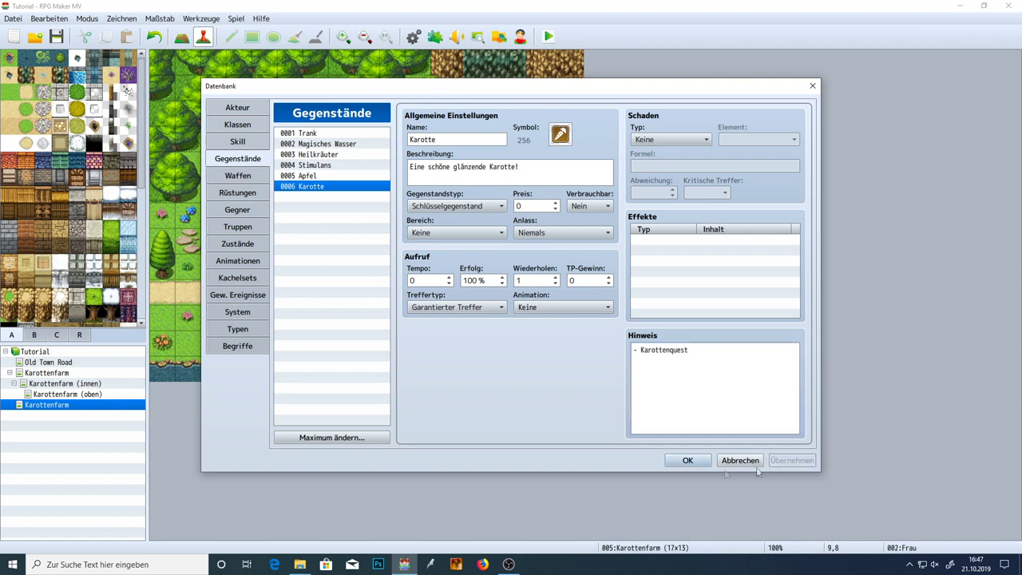
click(697, 461)
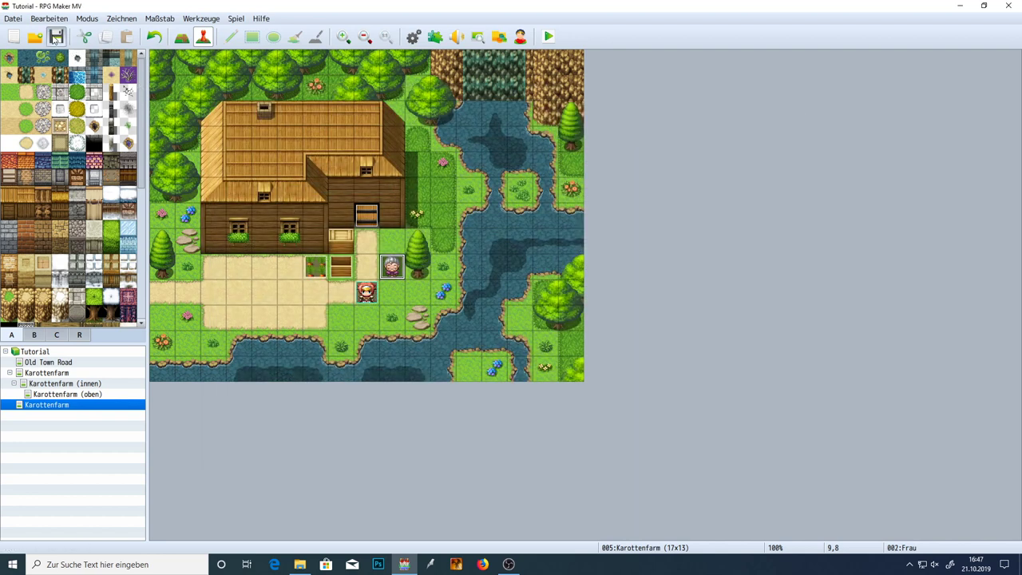
click(56, 36)
- Clear all commands from page 1 of the remaining Karotten event at tile 6,8 and check its second page
click(322, 268)
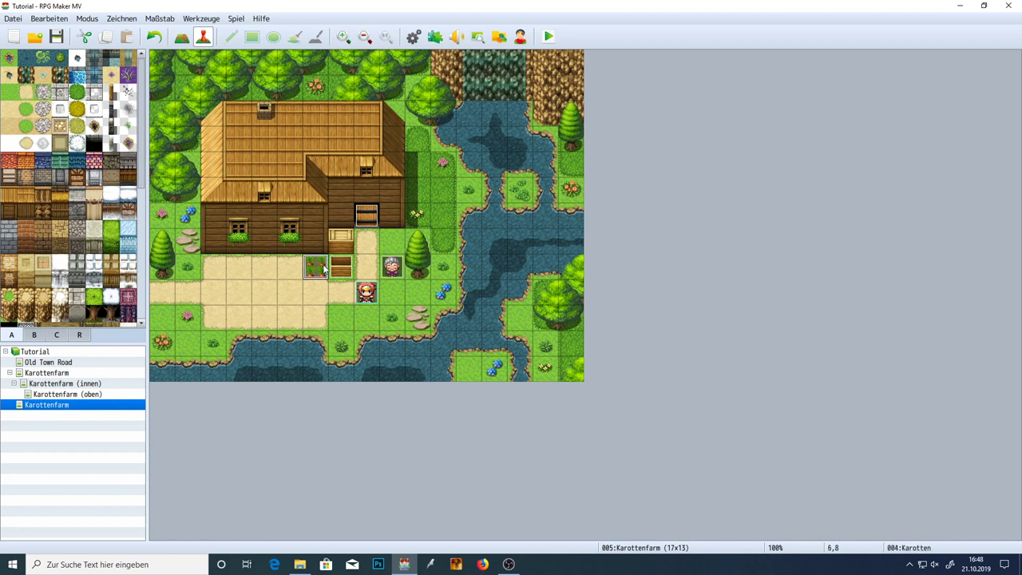
double_click(323, 268)
click(498, 169)
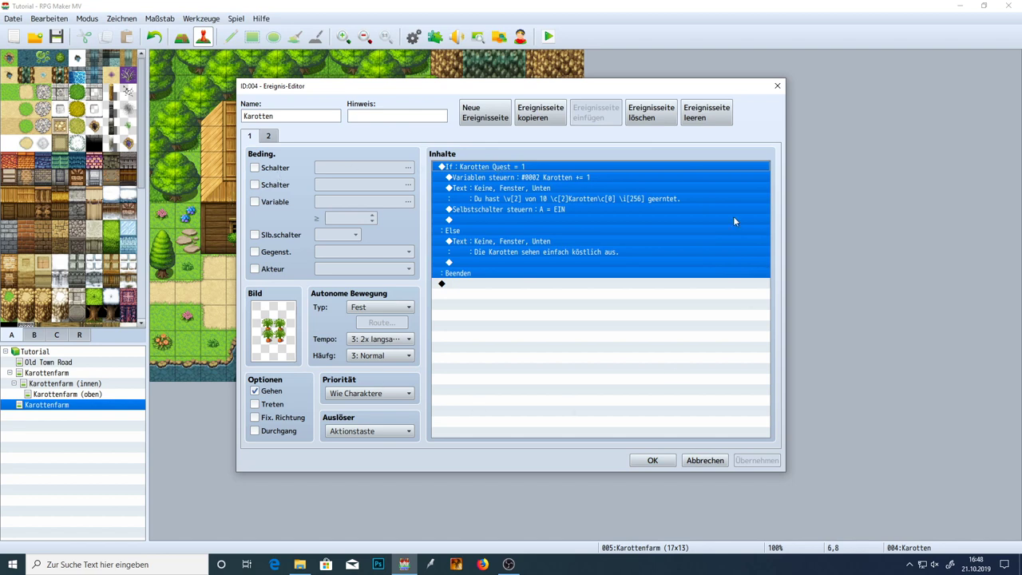
key(Delete)
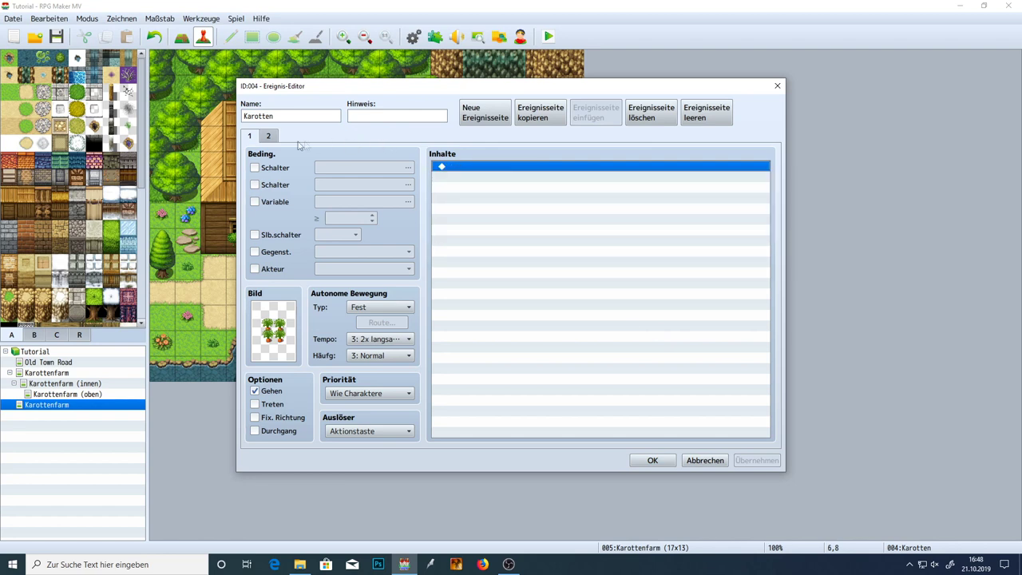
click(270, 138)
click(250, 137)
- Add an item-change command to page 1 that increases 0006 Karotte by 1, and apply it
double_click(490, 168)
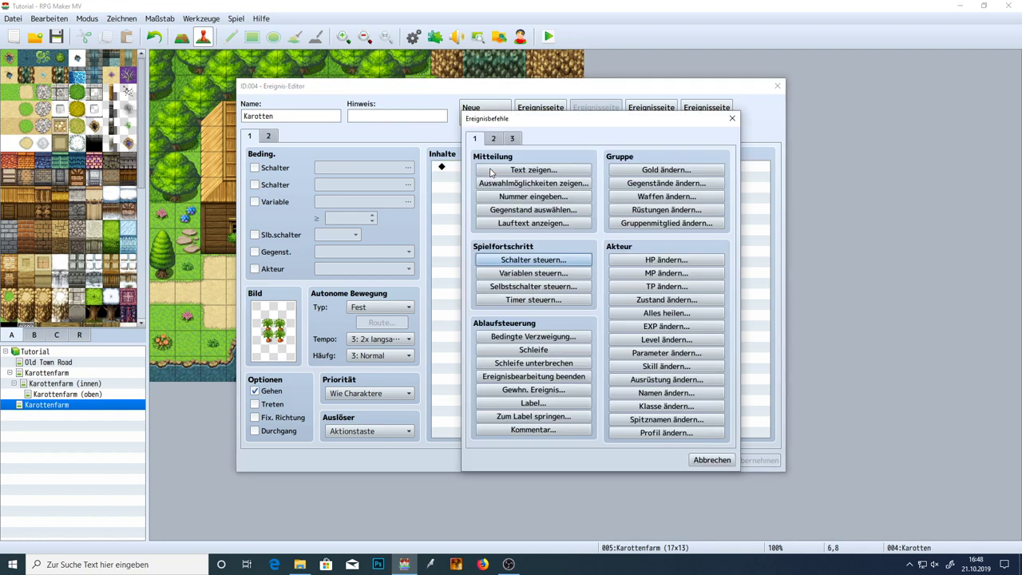
click(642, 185)
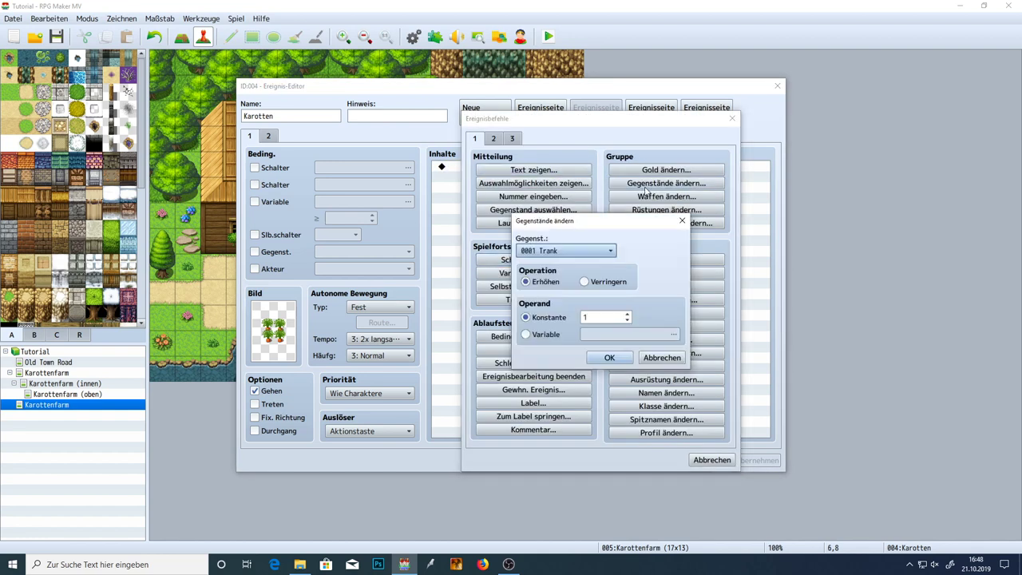
click(586, 252)
click(547, 326)
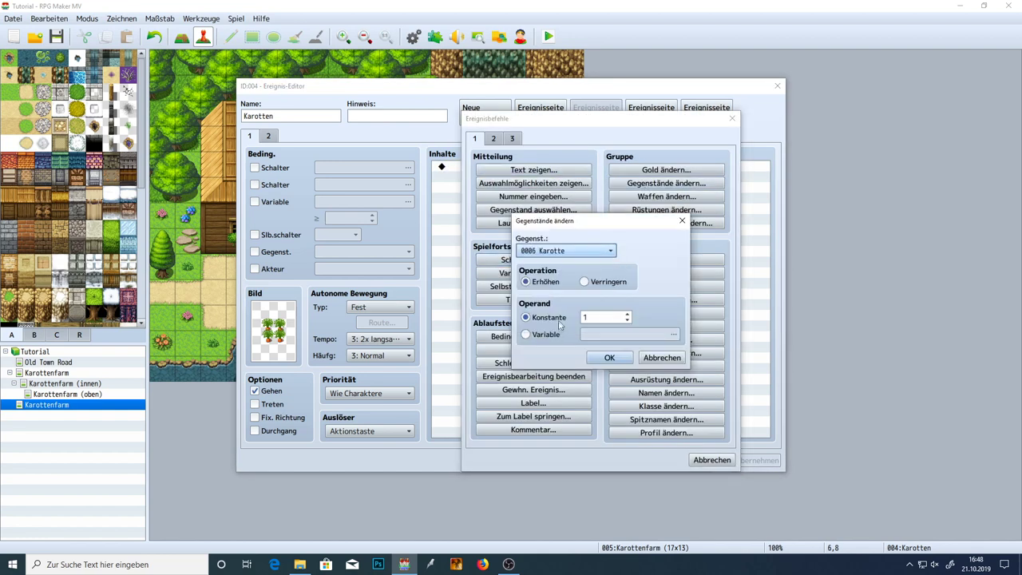
click(608, 357)
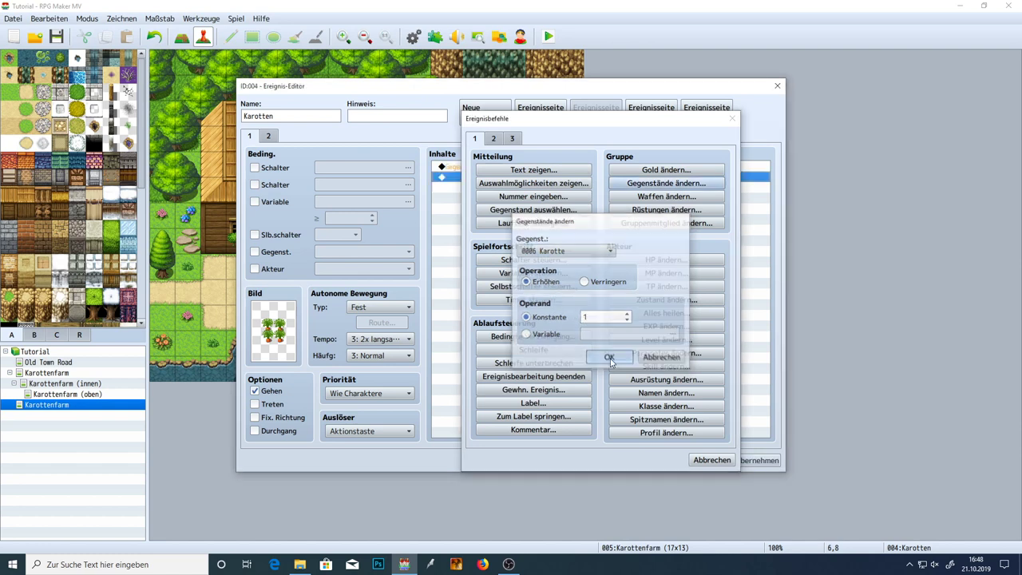
click(746, 461)
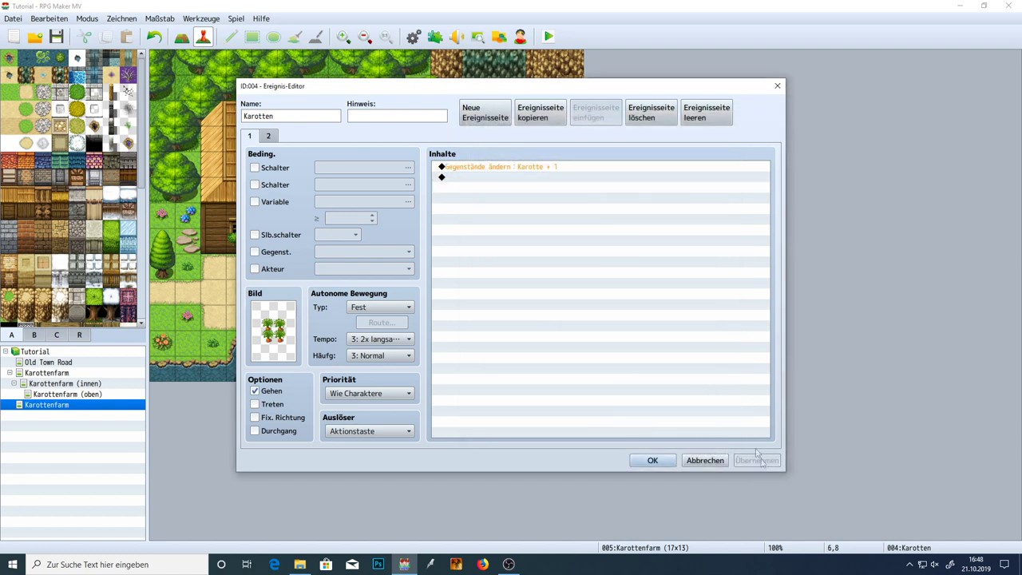
- Begin a variable control command below the item change and name variable 0004 "Timer - Karotte 01"
double_click(518, 179)
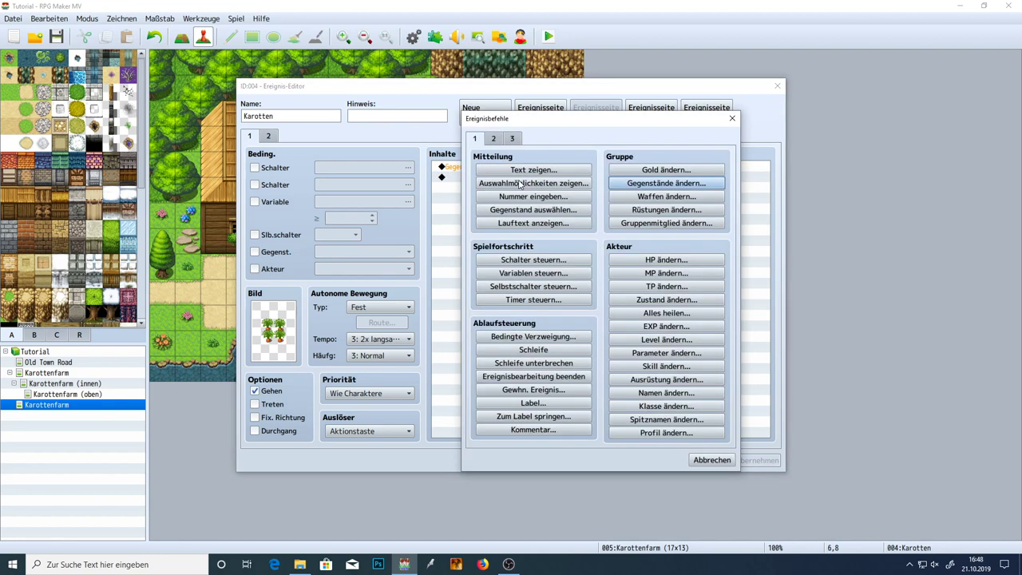
click(544, 273)
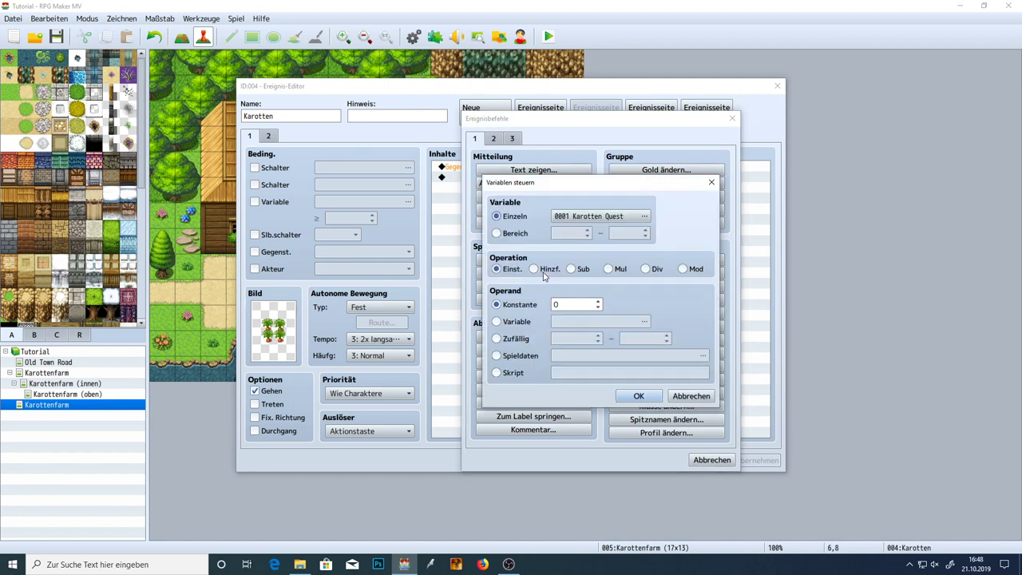
click(607, 219)
click(625, 210)
click(621, 222)
mouse_move(621, 228)
mouse_down()
mouse_move(626, 199)
mouse_move(626, 220)
mouse_move(622, 211)
mouse_up()
click(650, 402)
text(Karo)
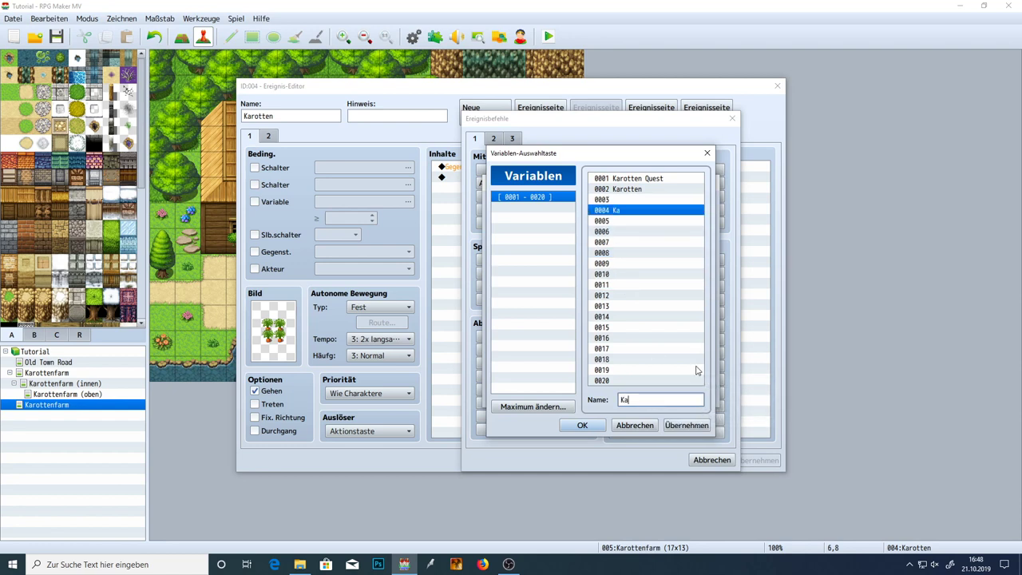
key(BackSpace)
key(BackSpace)
key(BackSpace)
text(Timer - Karotte)
click(687, 424)
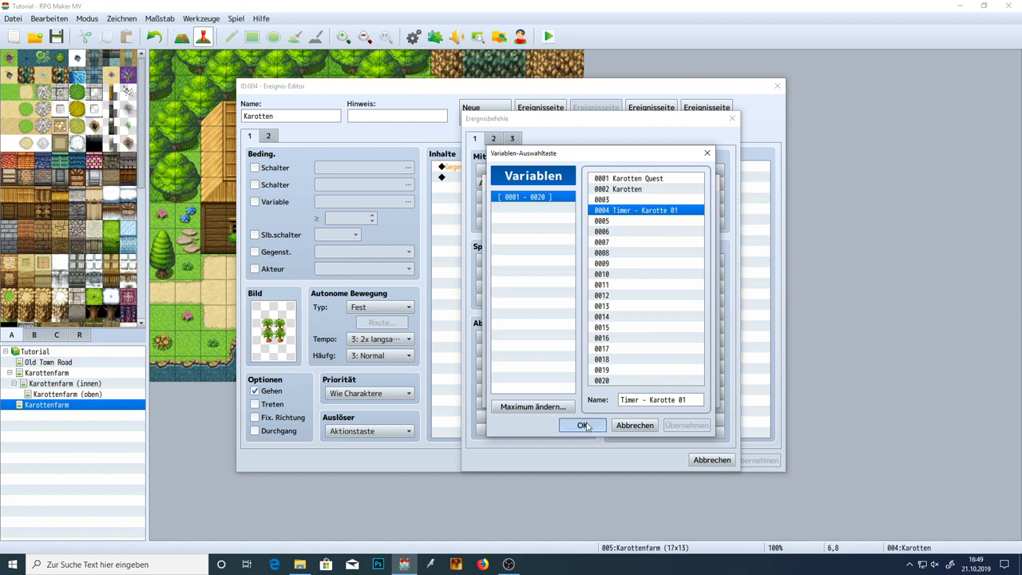
- Finish the page 1 variable command so 0004 Timer - Karotte 01 is set to the constant 10, and apply it
click(621, 201)
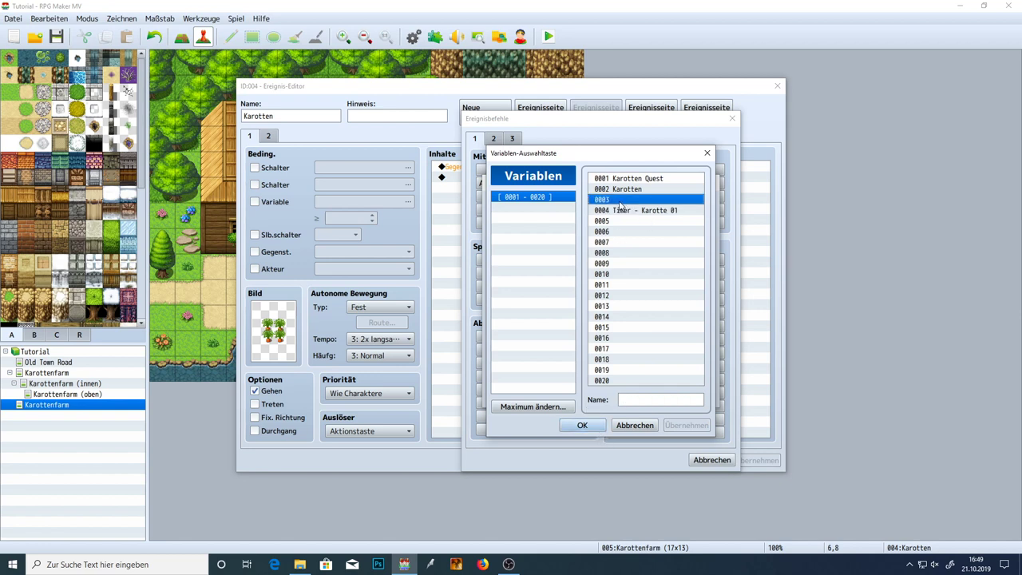
click(620, 209)
click(577, 424)
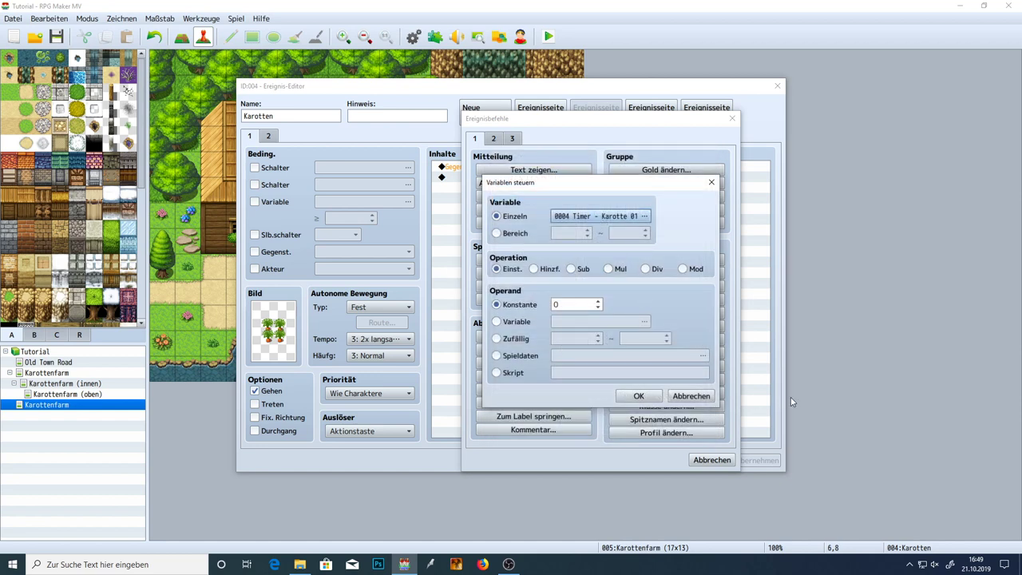
click(573, 304)
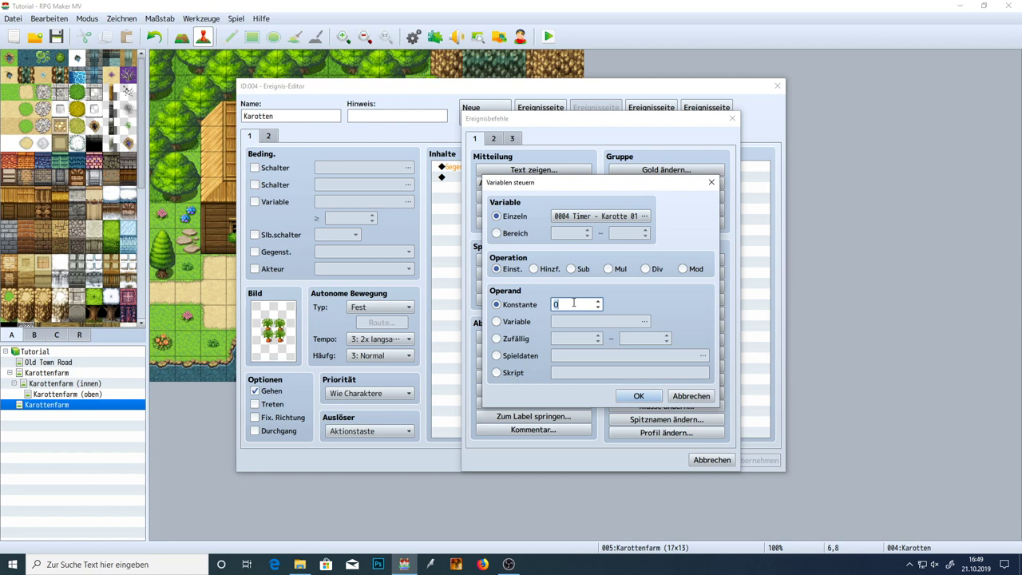
text(30)
key(BackSpace)
key(BackSpace)
text(10)
click(639, 396)
click(754, 460)
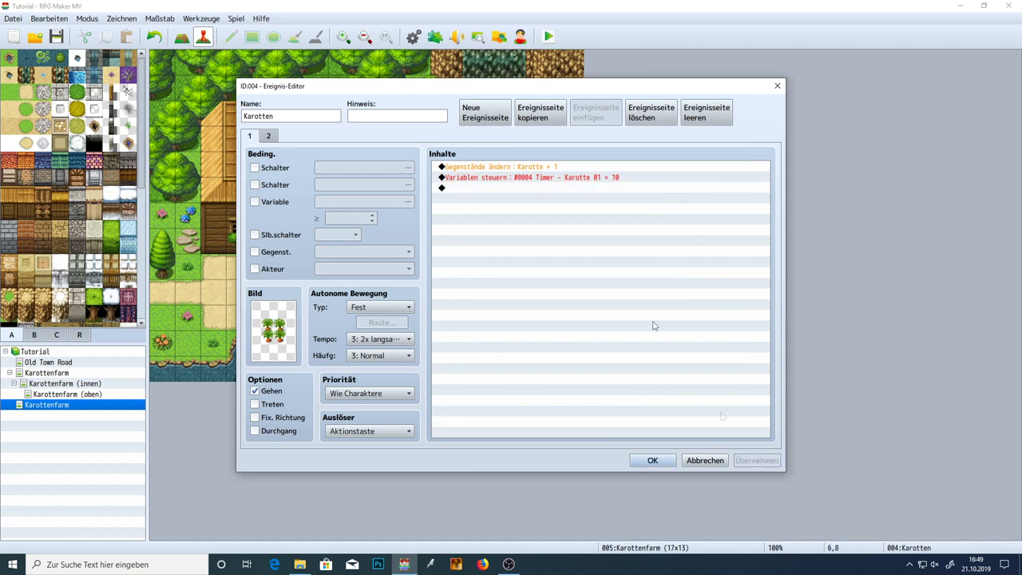
click(535, 177)
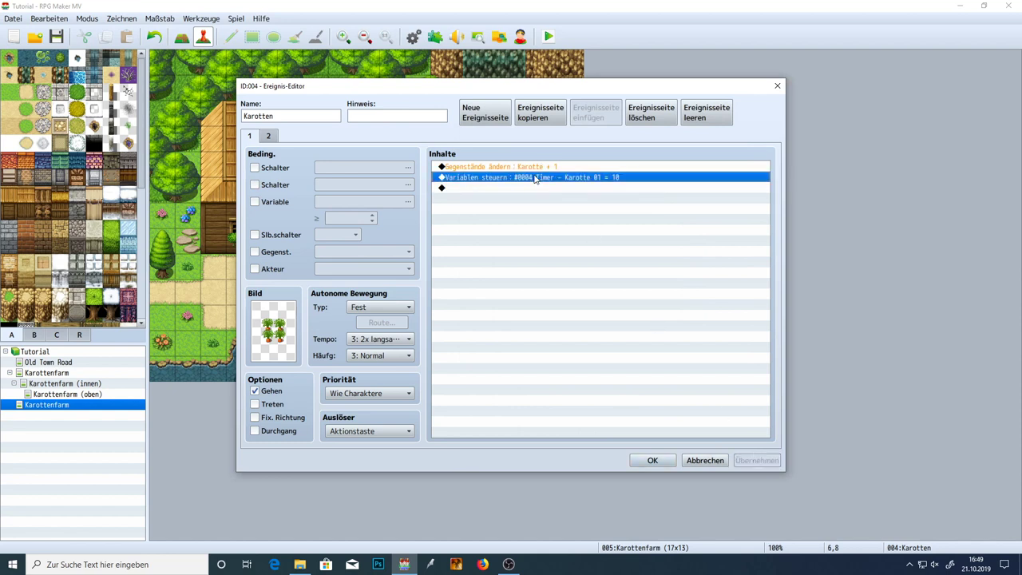
- On page 2, replace the self-switch condition with variable 0004 Timer - Karotte 01 at ≥ 1
click(270, 136)
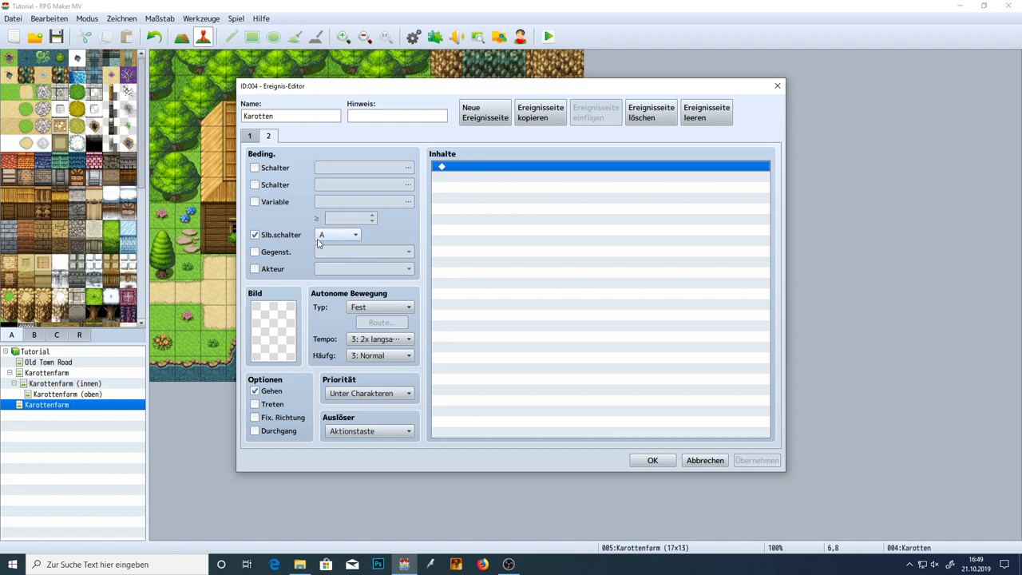
click(283, 235)
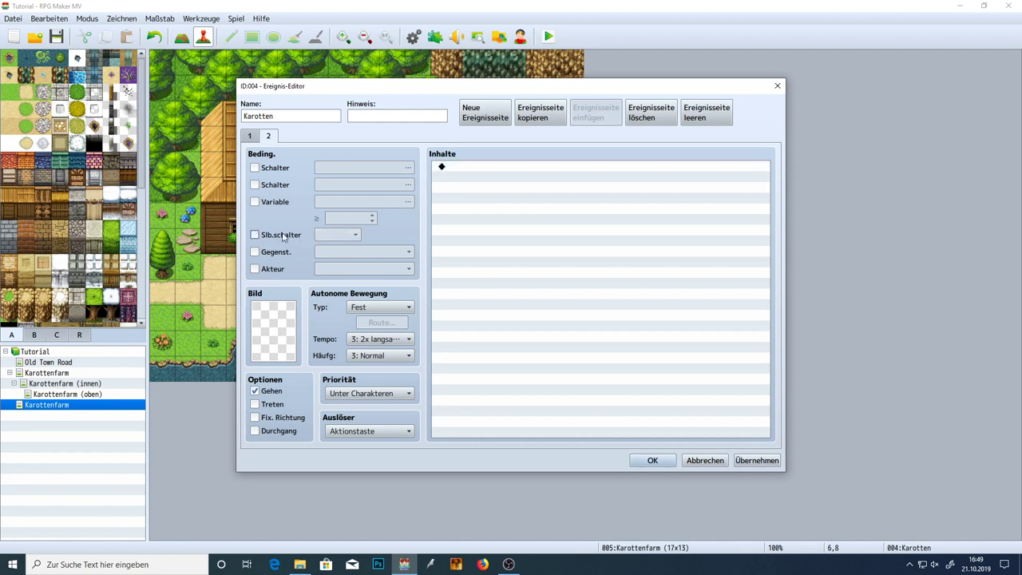
click(256, 202)
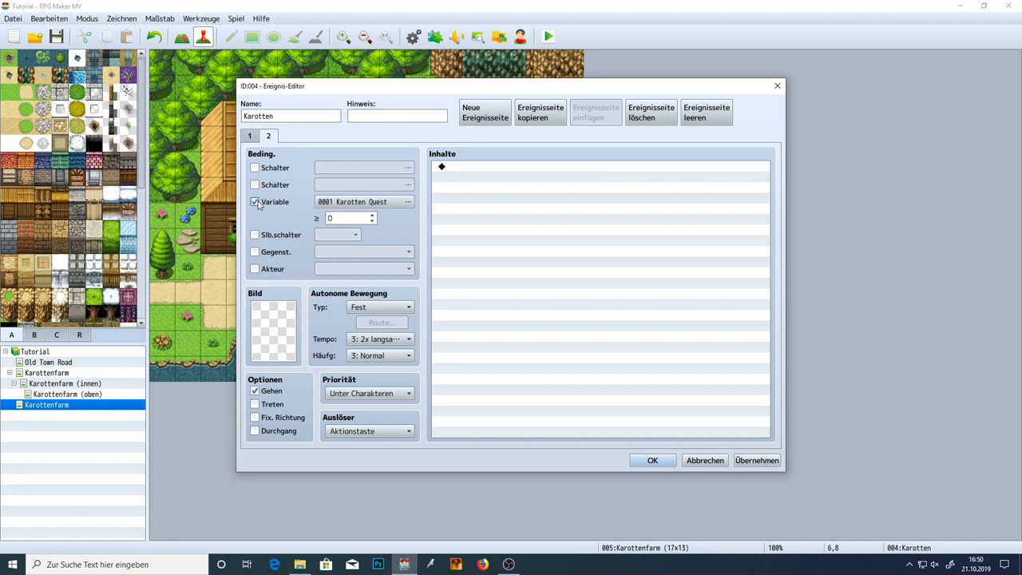
click(363, 202)
double_click(504, 200)
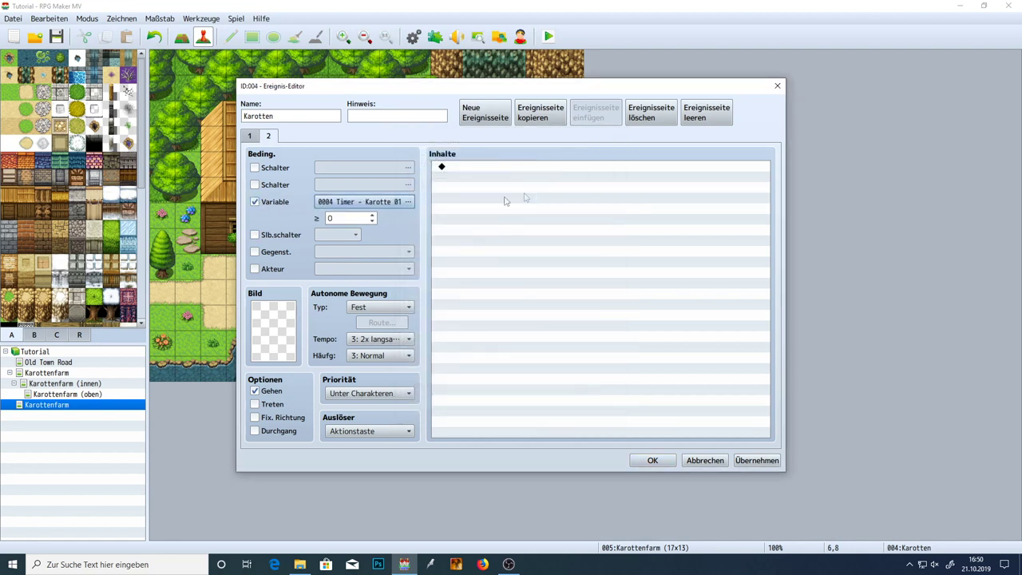
double_click(351, 217)
text(1)
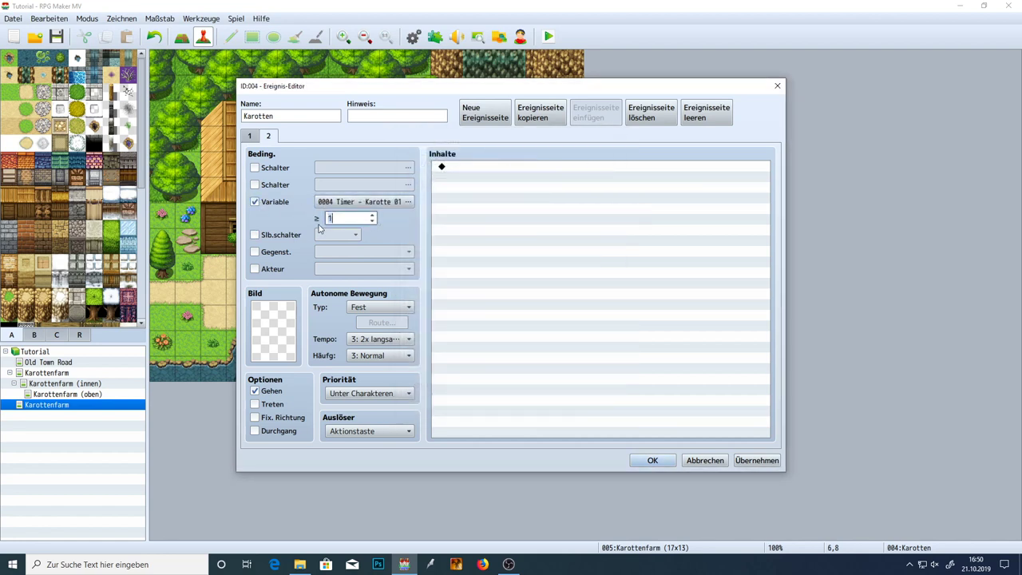
- Compare the carrot event's two pages, apply the changes and close the event
click(248, 140)
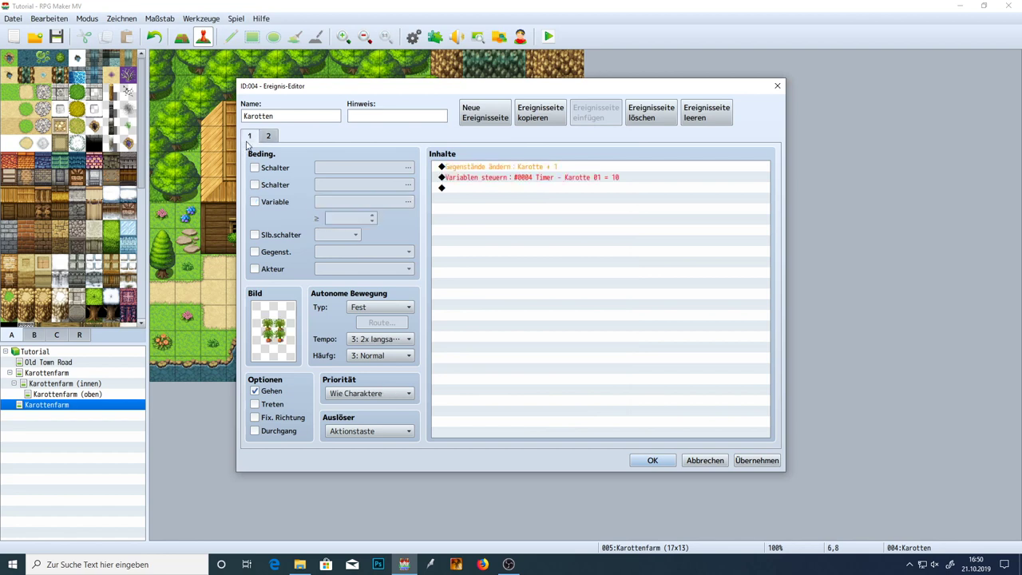
click(546, 179)
click(269, 137)
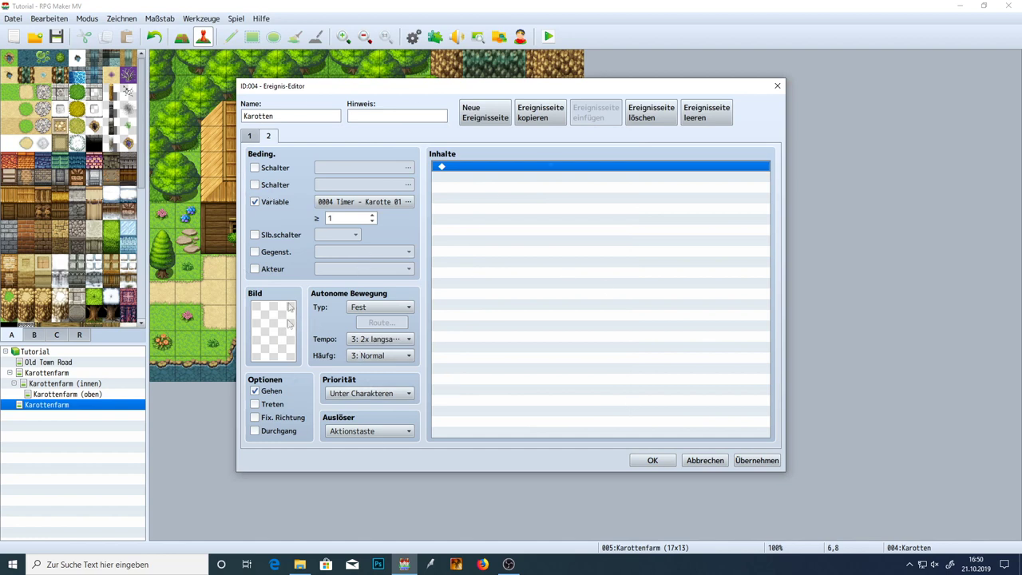
click(253, 139)
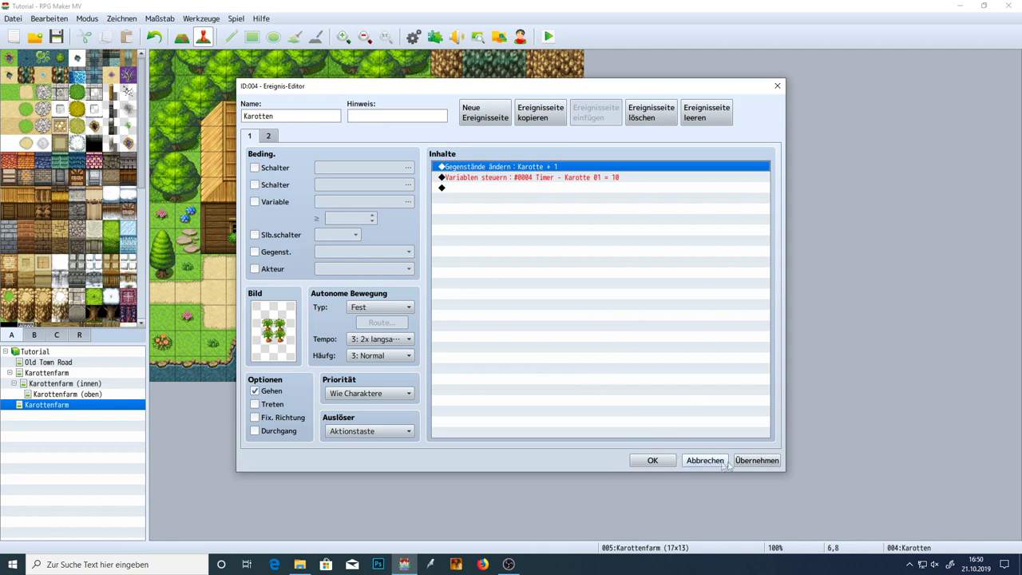
click(756, 461)
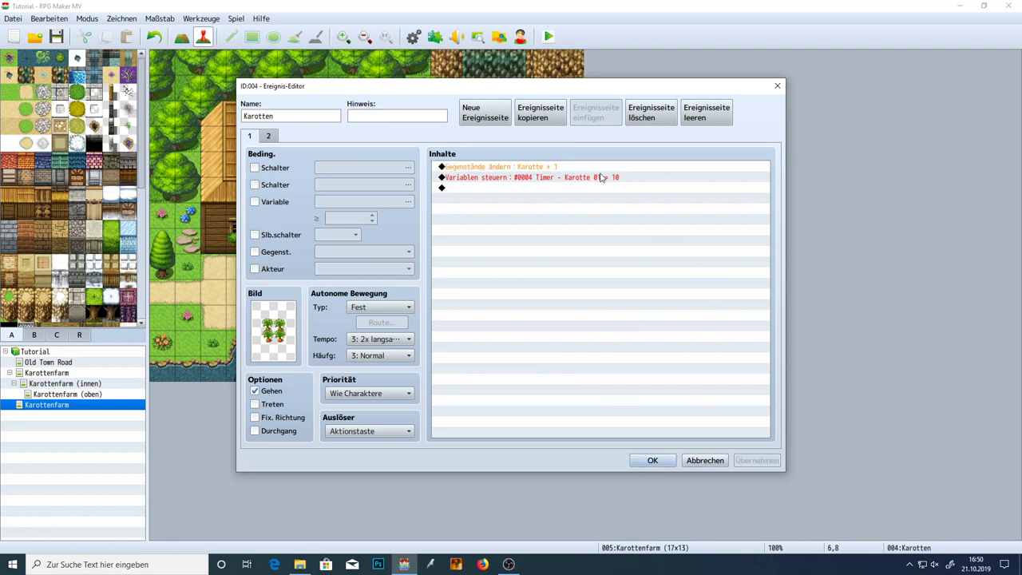
click(652, 461)
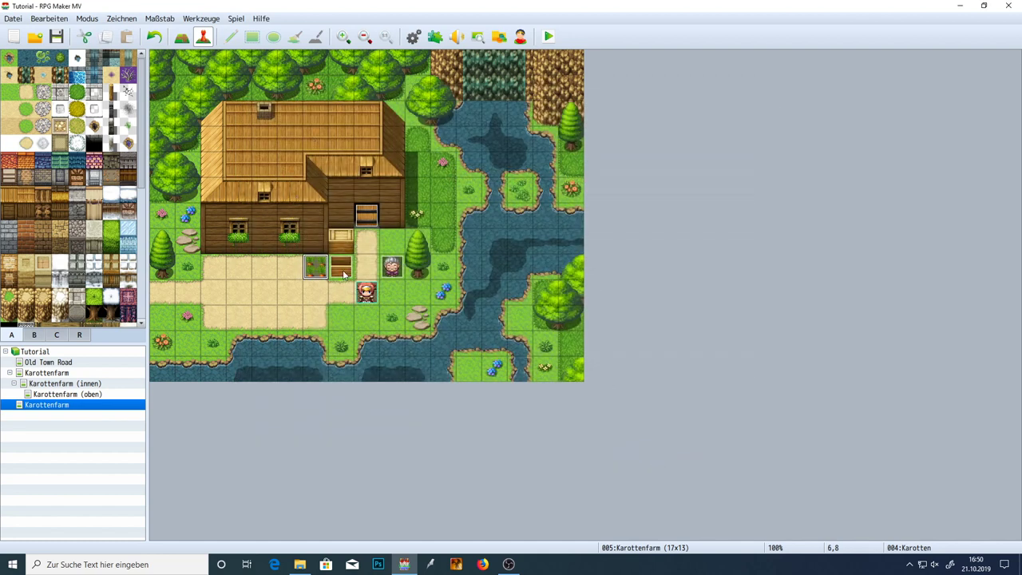
- Look at the common events (Gew. Ereignisse) in the database, inspect entry 0001, and close the database
click(412, 37)
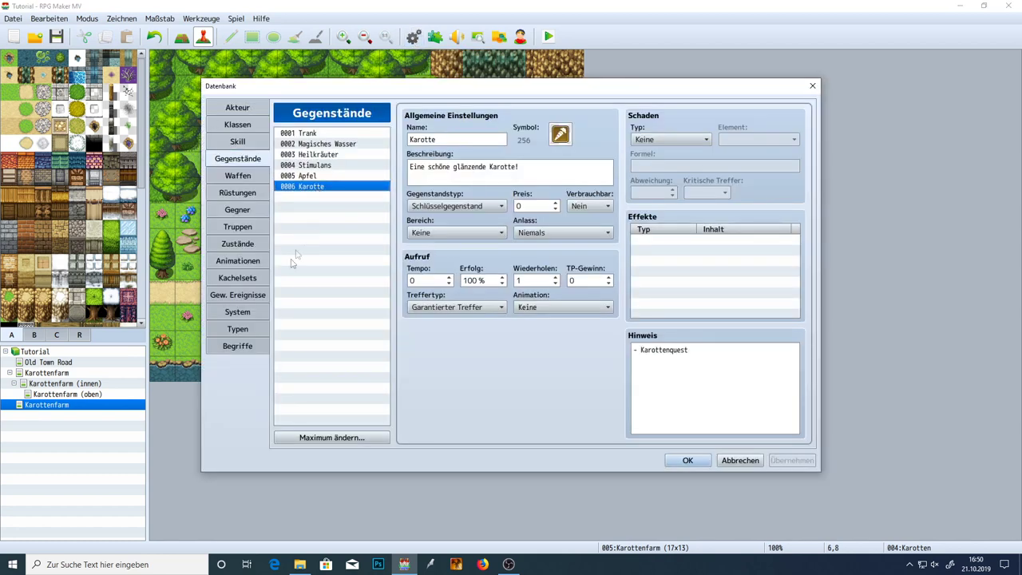
click(243, 297)
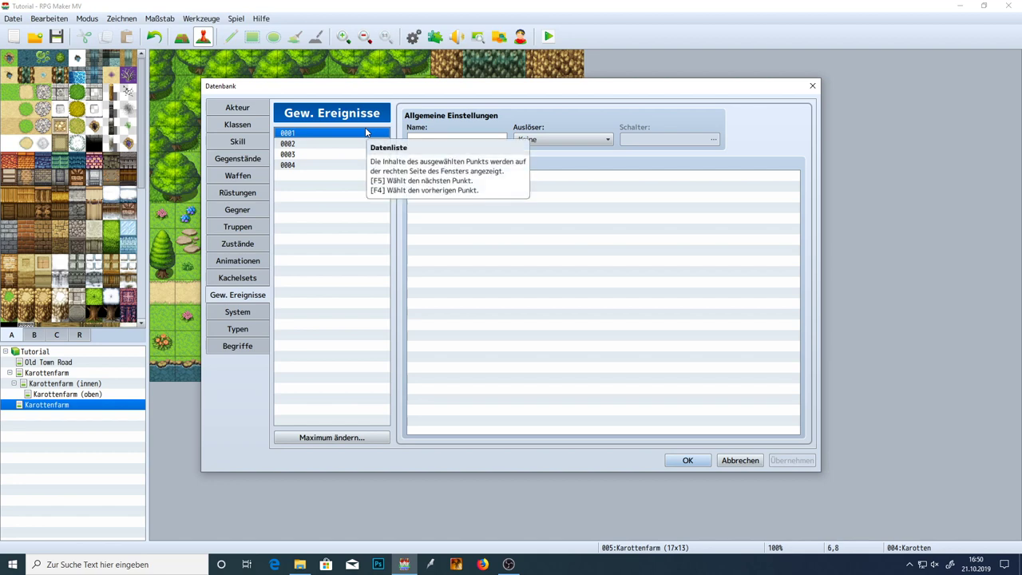
click(433, 139)
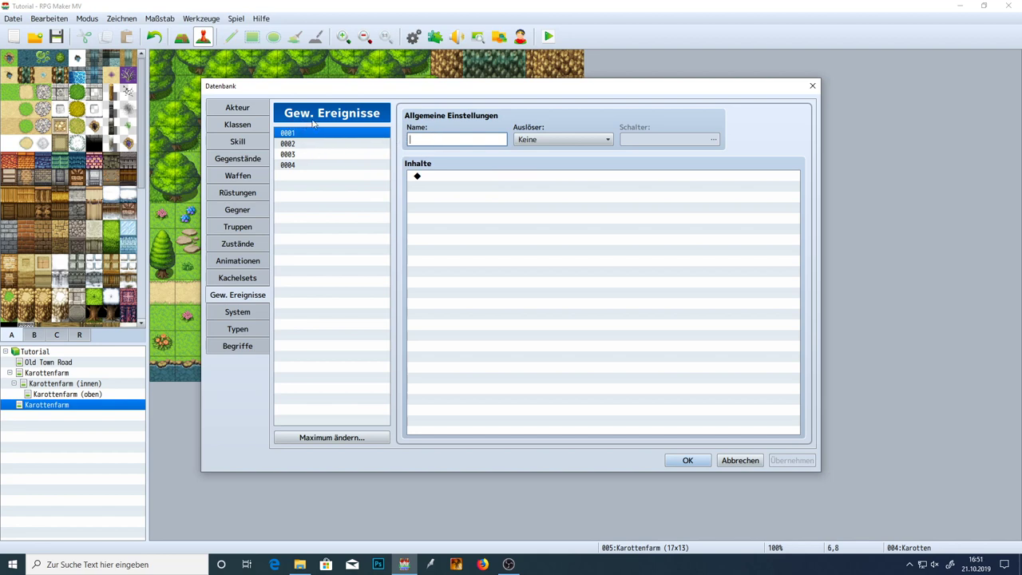
click(340, 136)
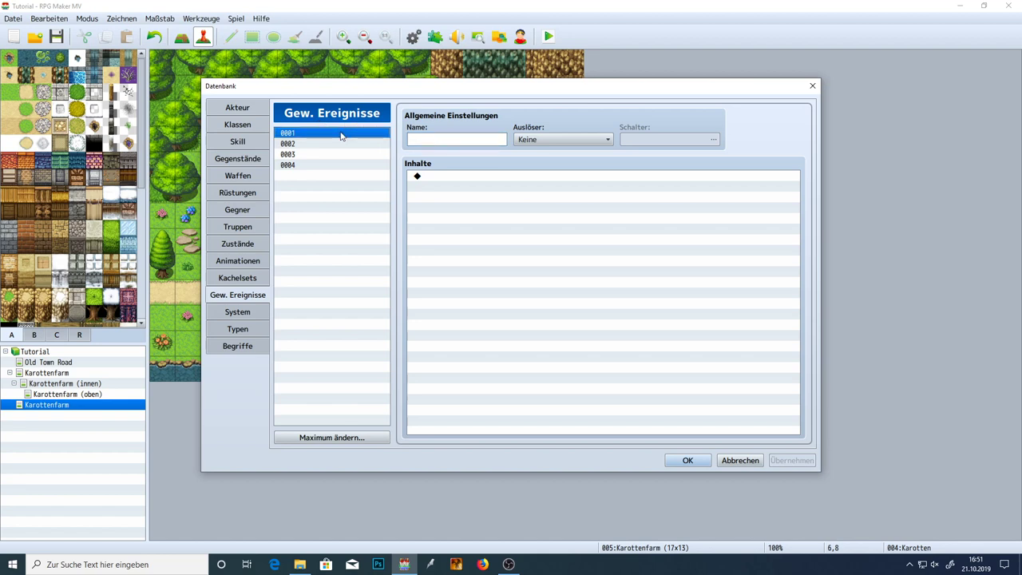
click(683, 459)
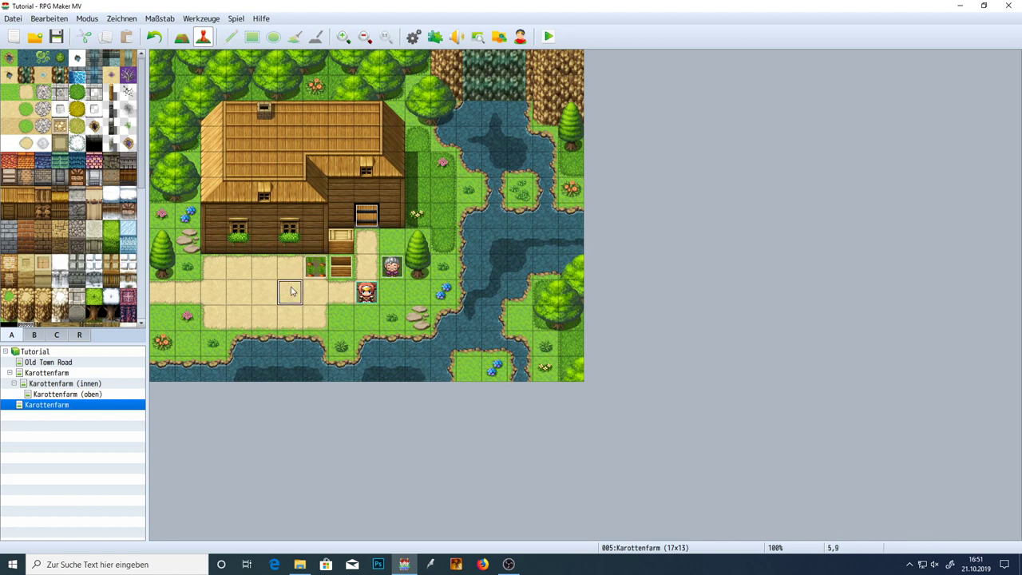
- Name common event 0001 "Timer" in the database and set its trigger to Parallel
click(315, 272)
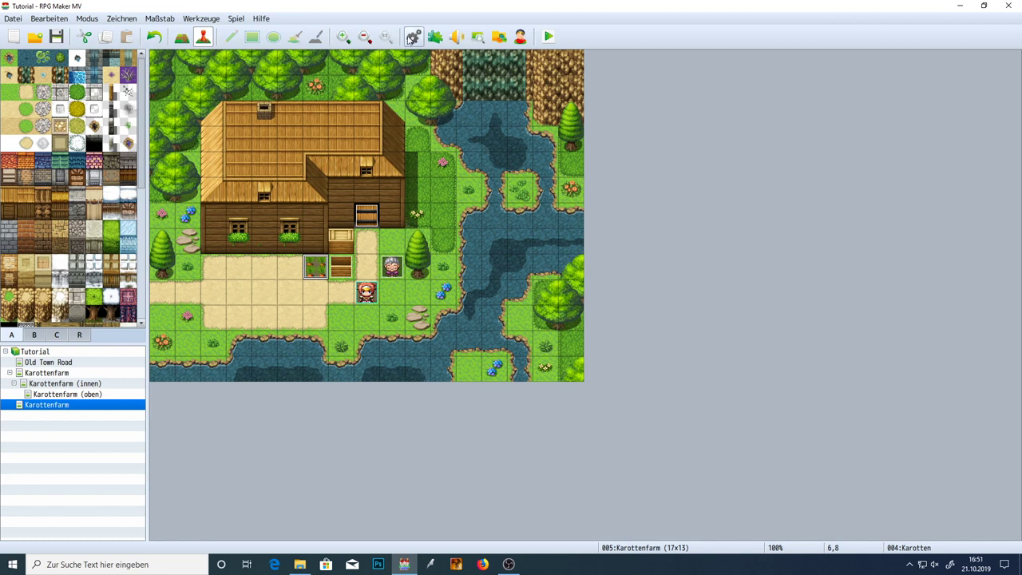
click(414, 37)
click(429, 141)
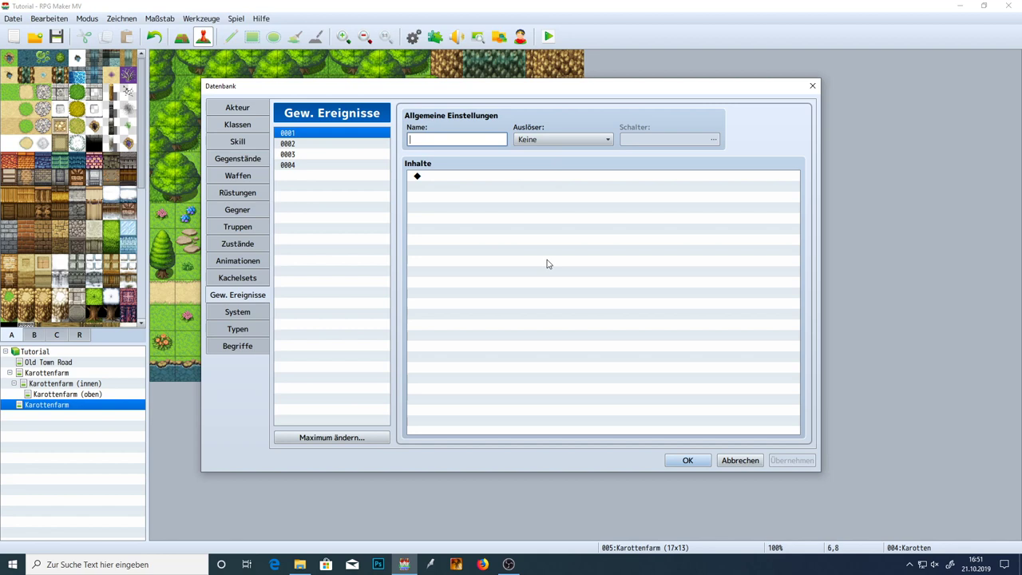
text(Timer)
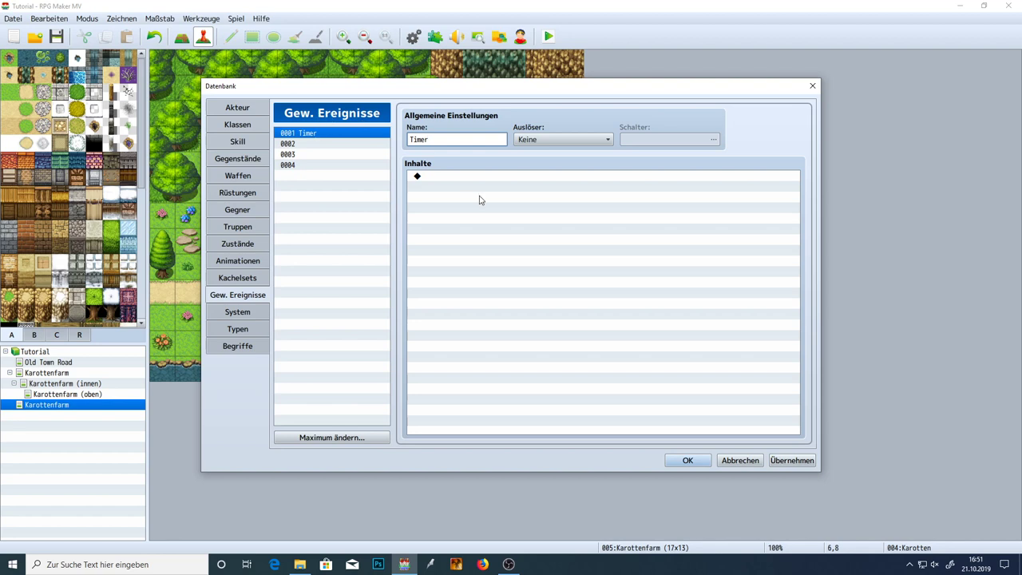
click(548, 143)
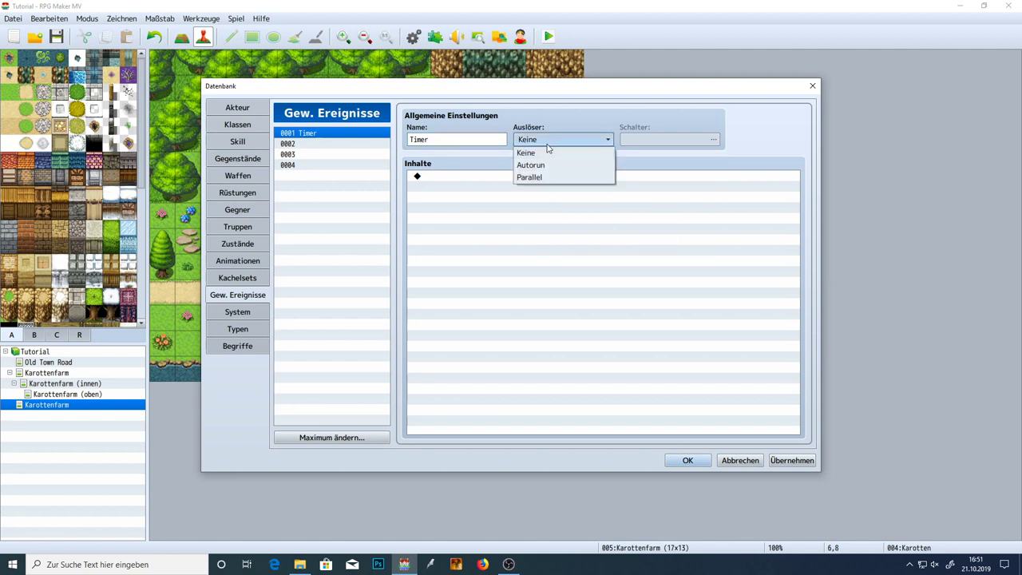
click(550, 152)
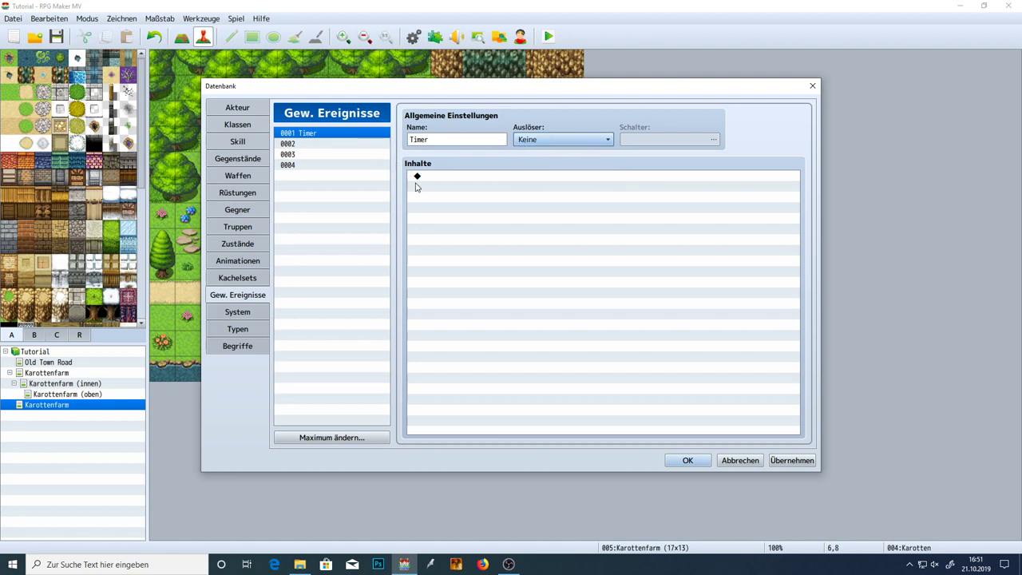
click(534, 141)
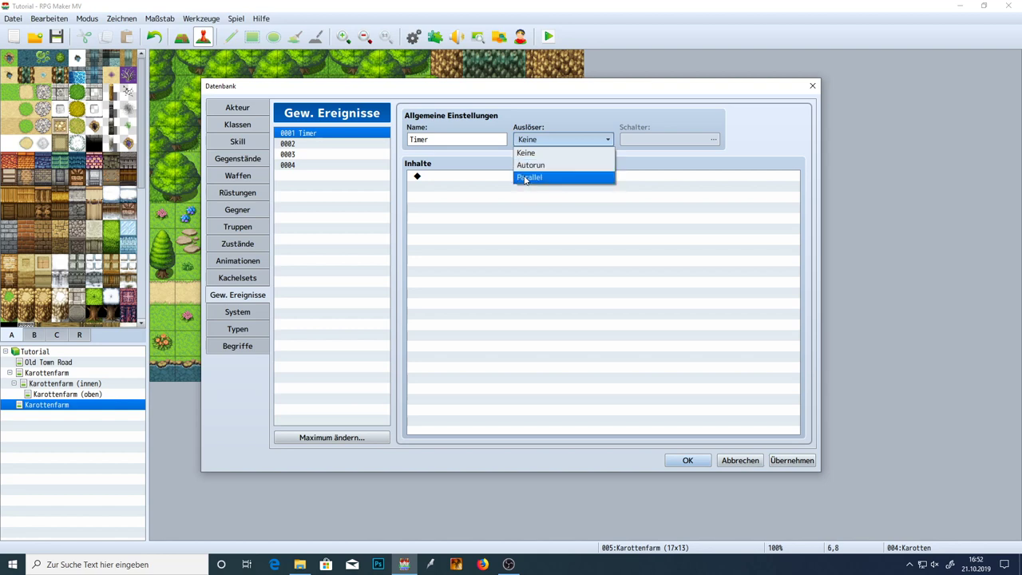
click(524, 177)
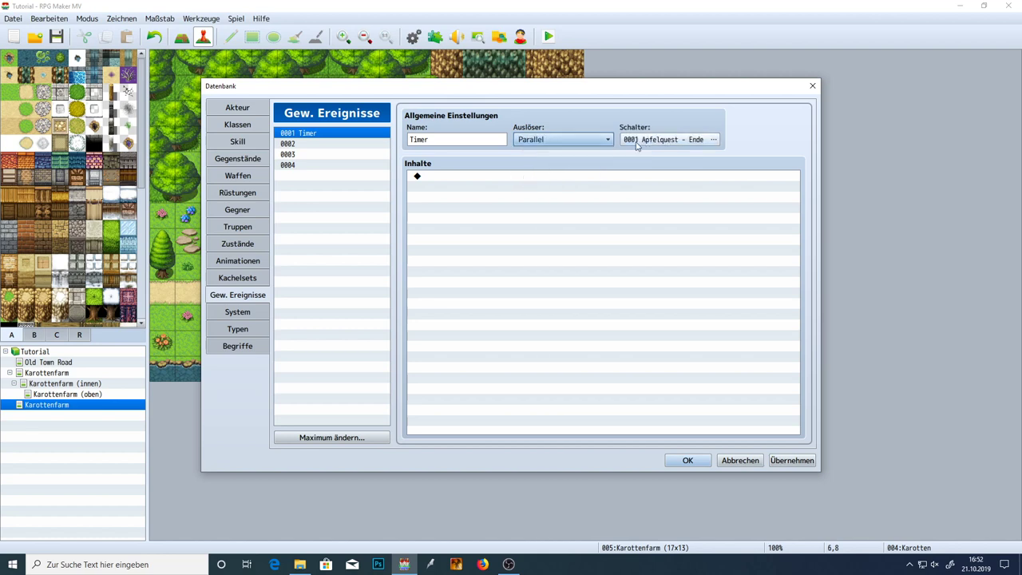
- Name switch 0002 "Timer", assign it as the common event's switch, and apply the changes
mouse_move(636, 146)
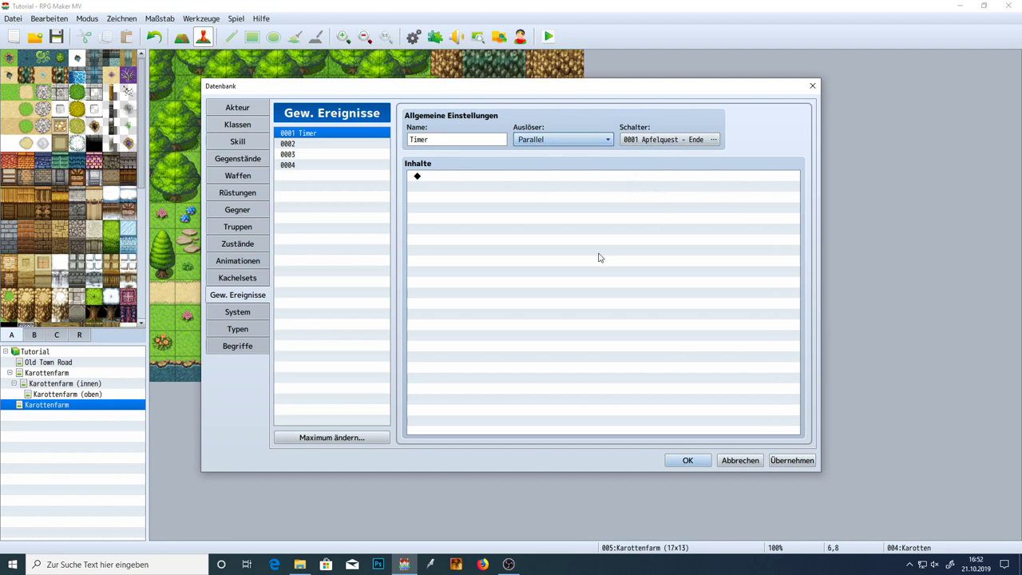
click(667, 143)
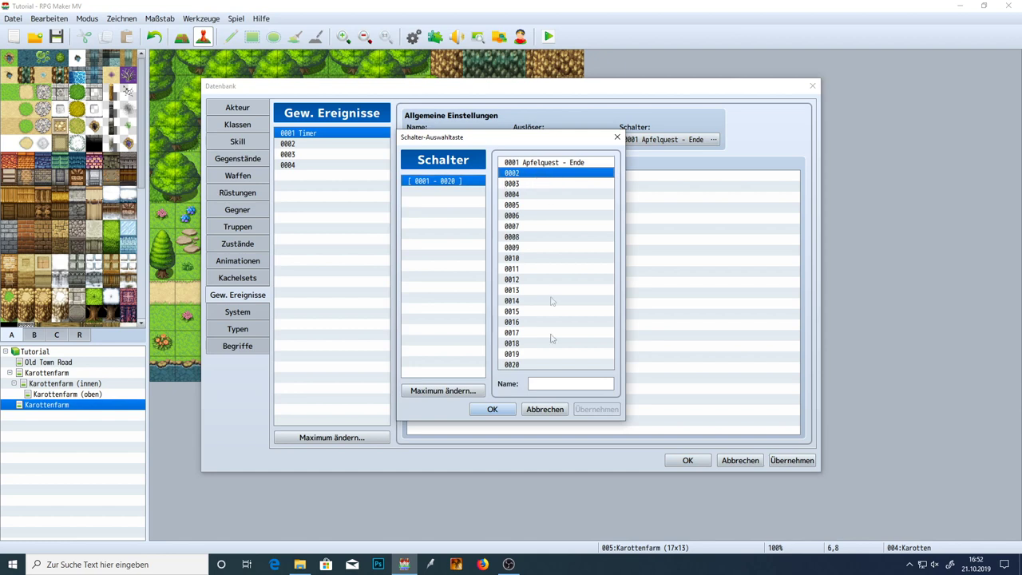
click(551, 383)
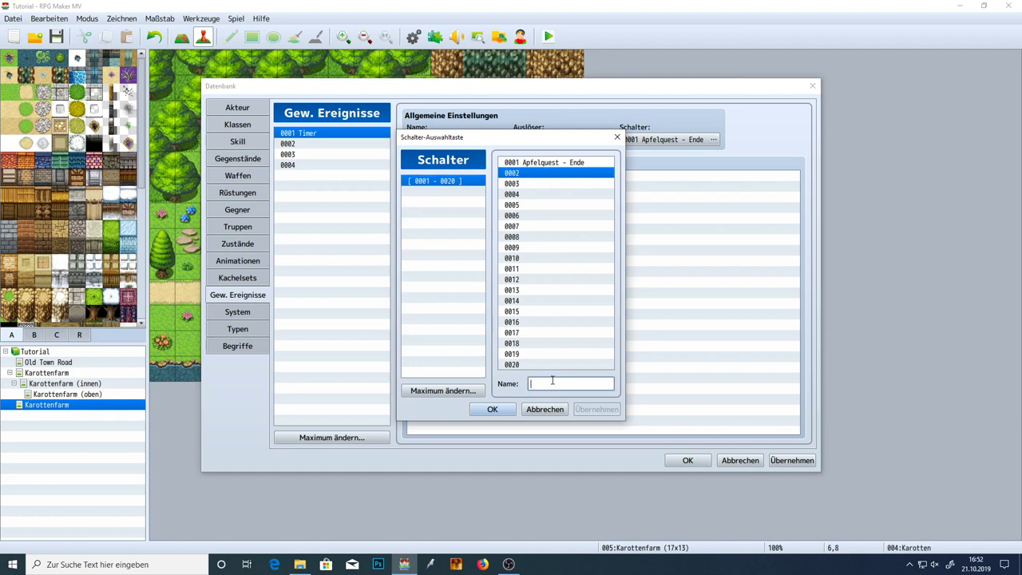
text(Timer)
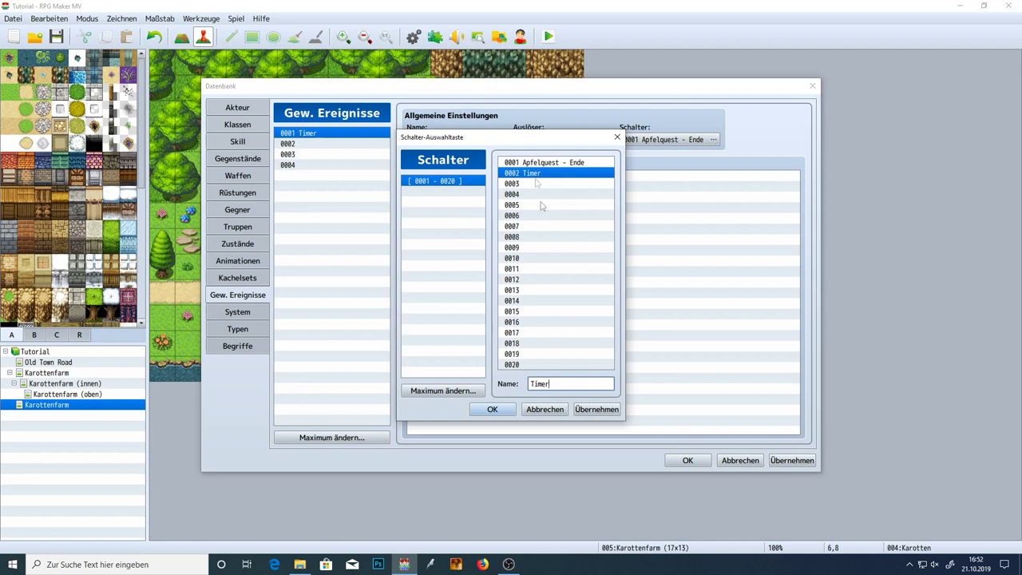
click(596, 409)
click(492, 409)
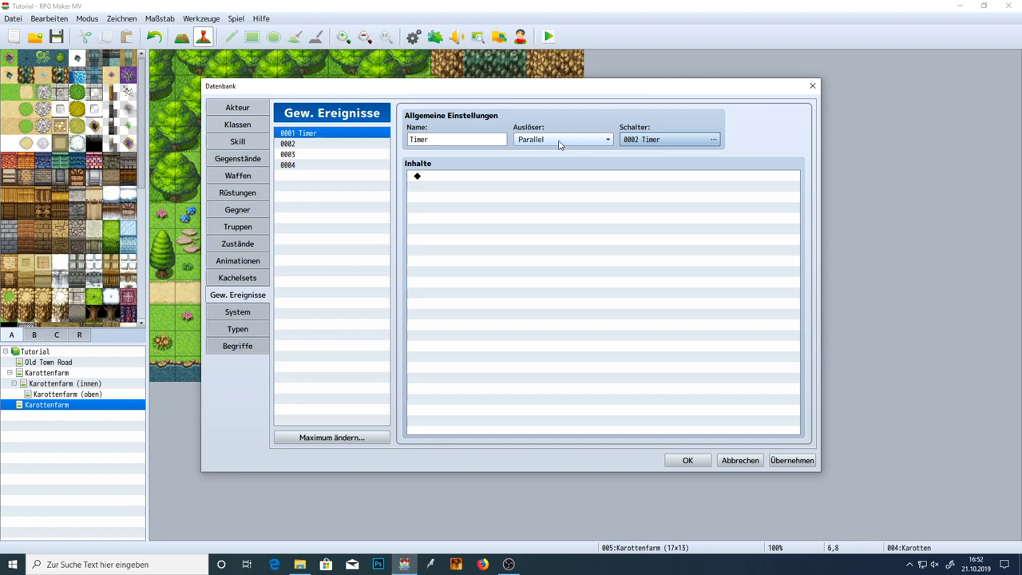
click(783, 462)
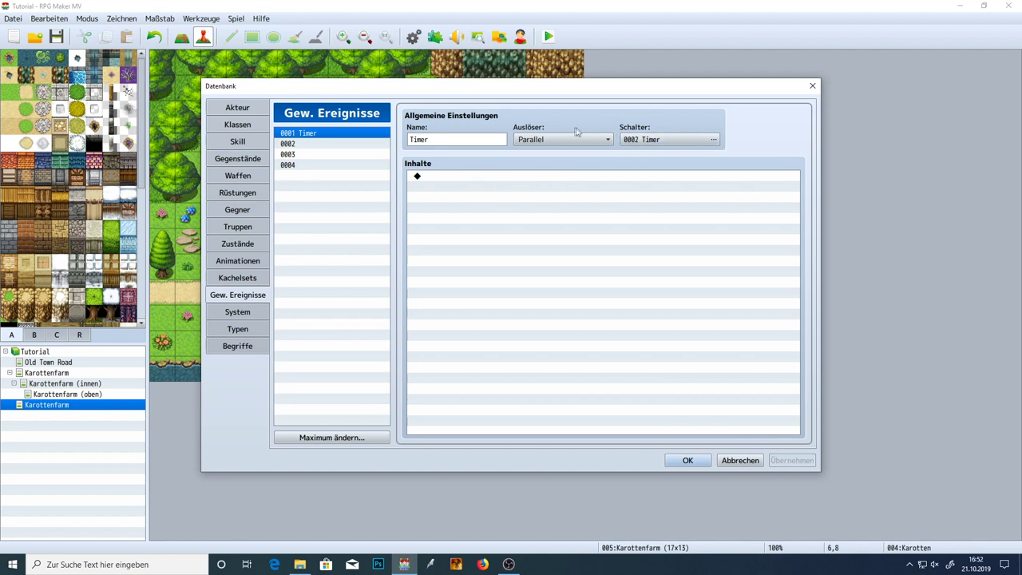
- Add a Wait command (Warten) of 30 frames to the contents of the Timer common event
click(475, 183)
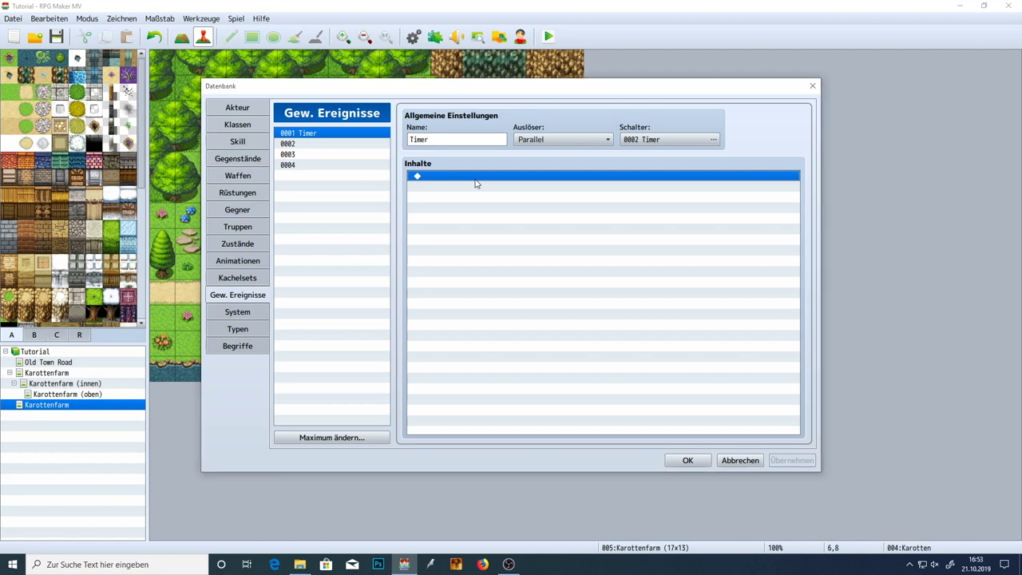
double_click(475, 181)
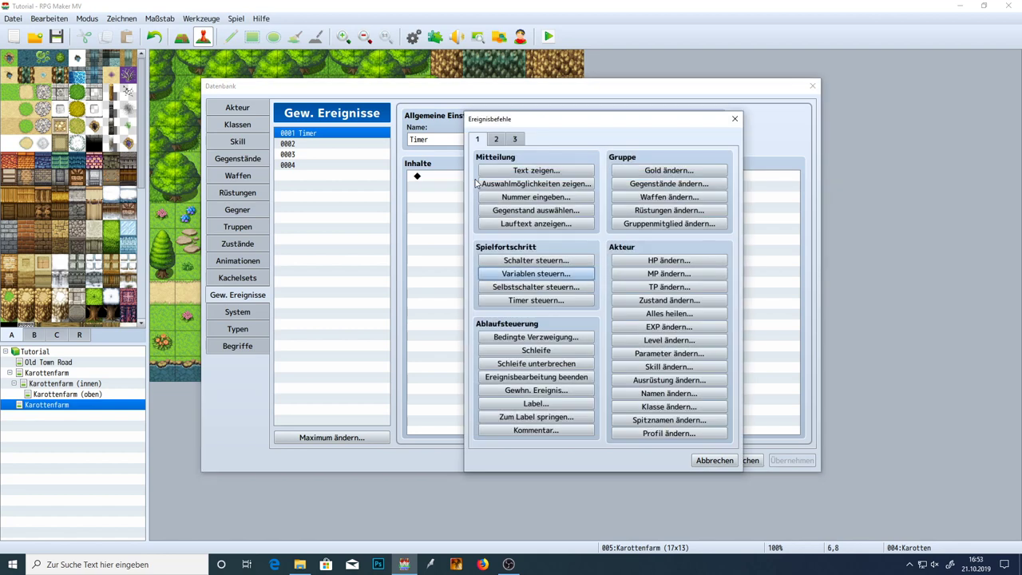
click(496, 140)
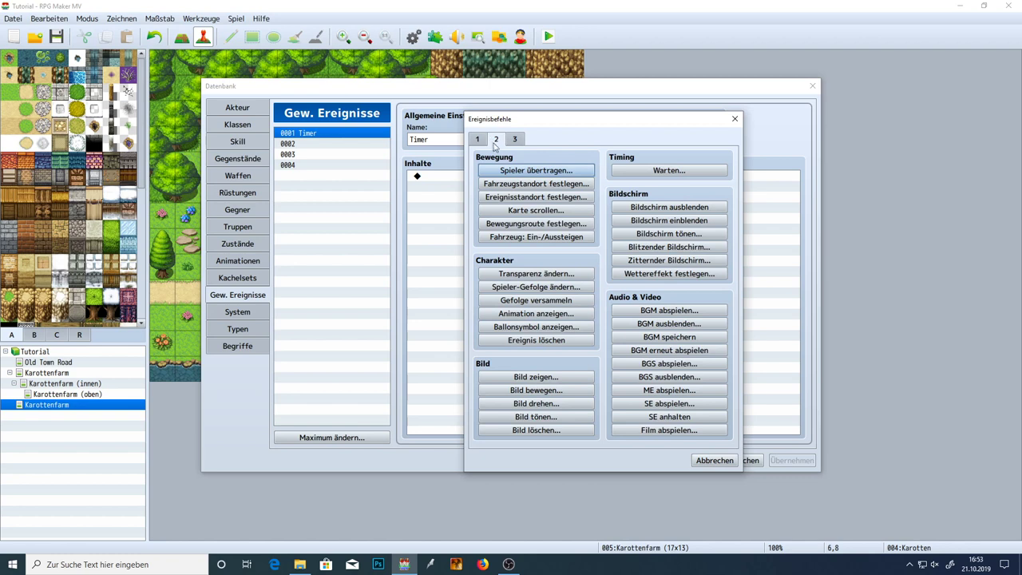
click(669, 170)
click(586, 294)
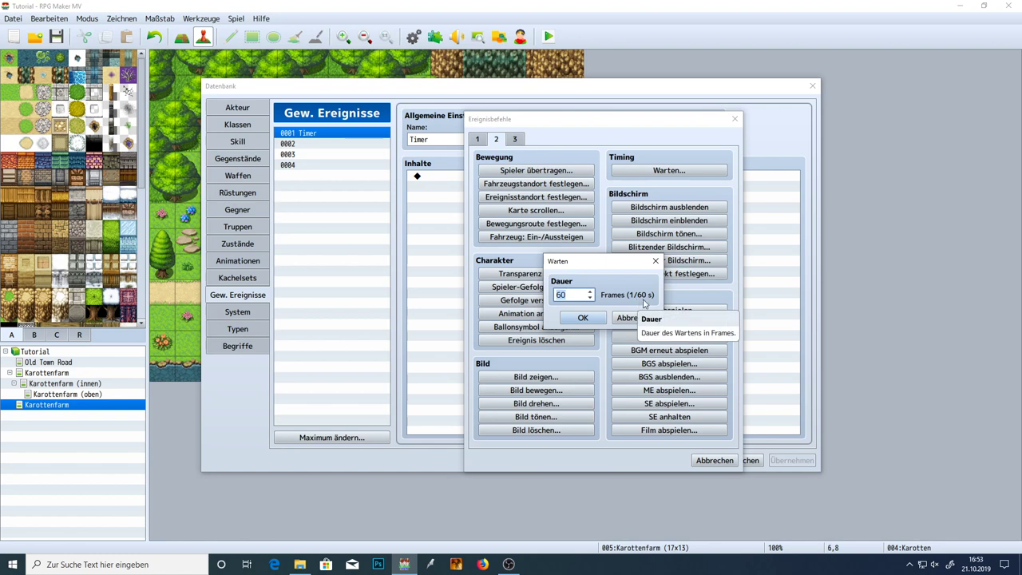
text(1)
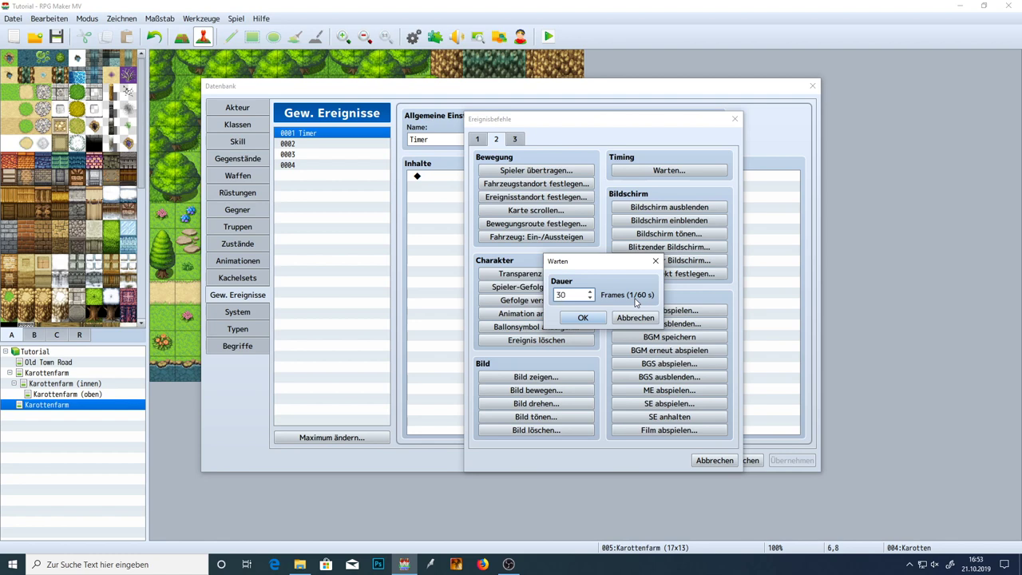
click(584, 318)
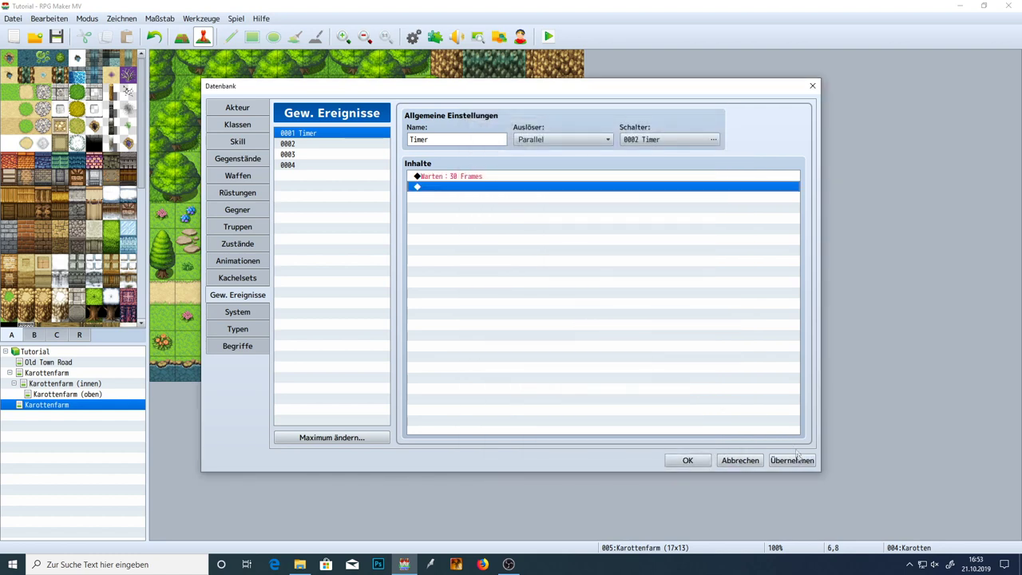
- Set the Wait command's duration to 60 frames and apply the change
click(469, 188)
double_click(469, 177)
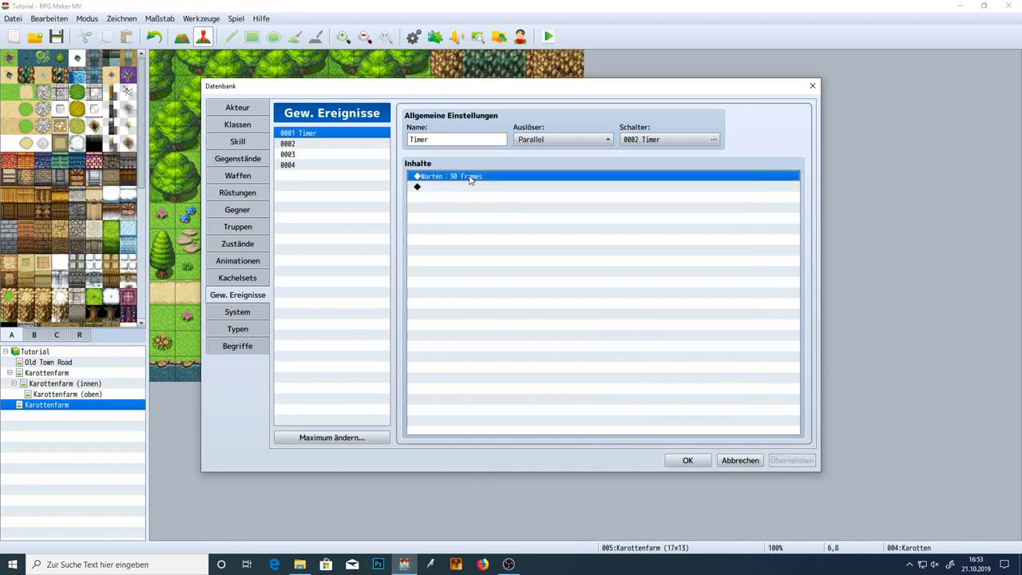
text(60)
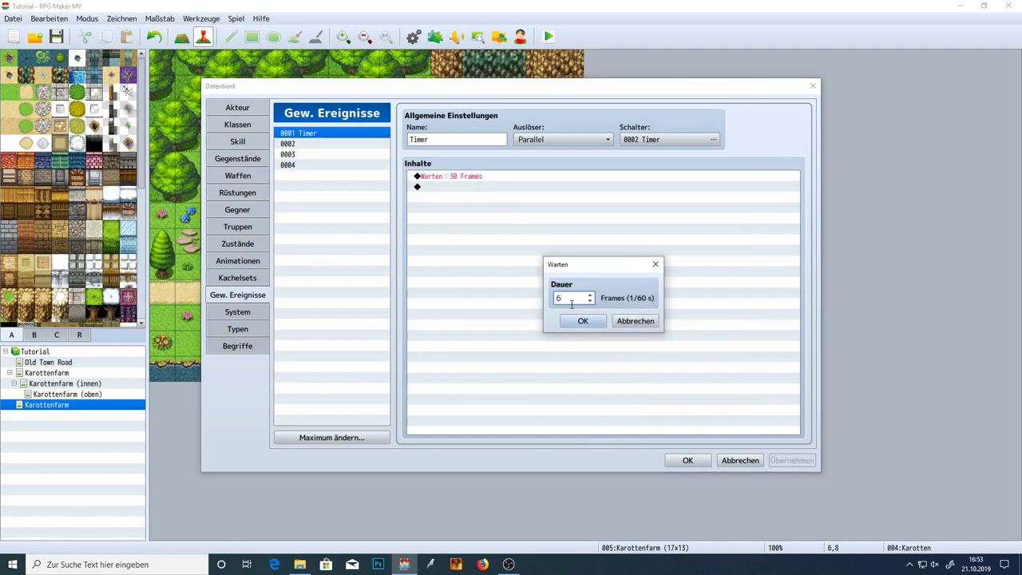
click(582, 320)
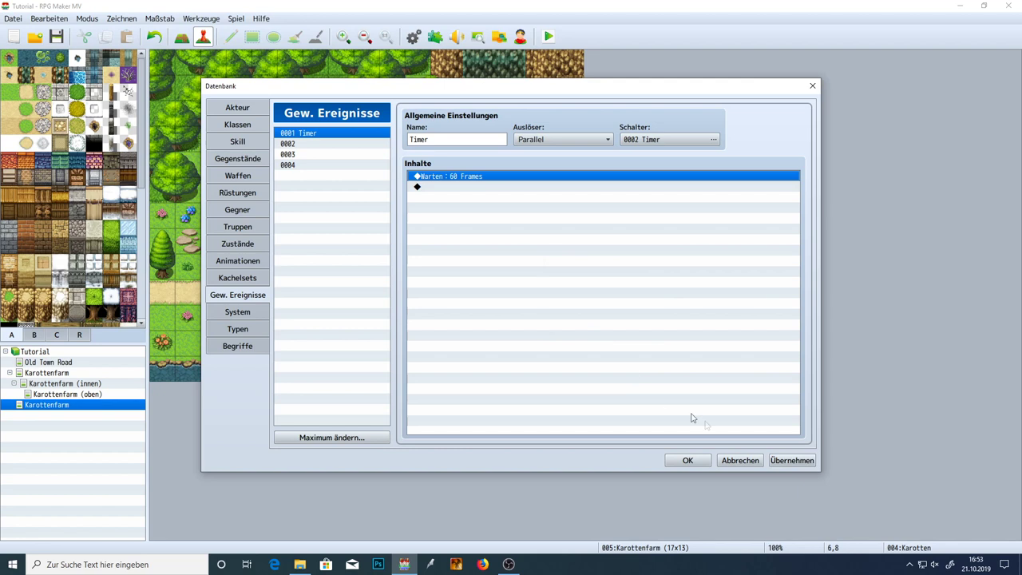
click(790, 460)
- Add a conditional branch below the Wait command that checks whether variable 0004 "Timer - Karotte 01" is > constant 0, without an else branch
click(470, 189)
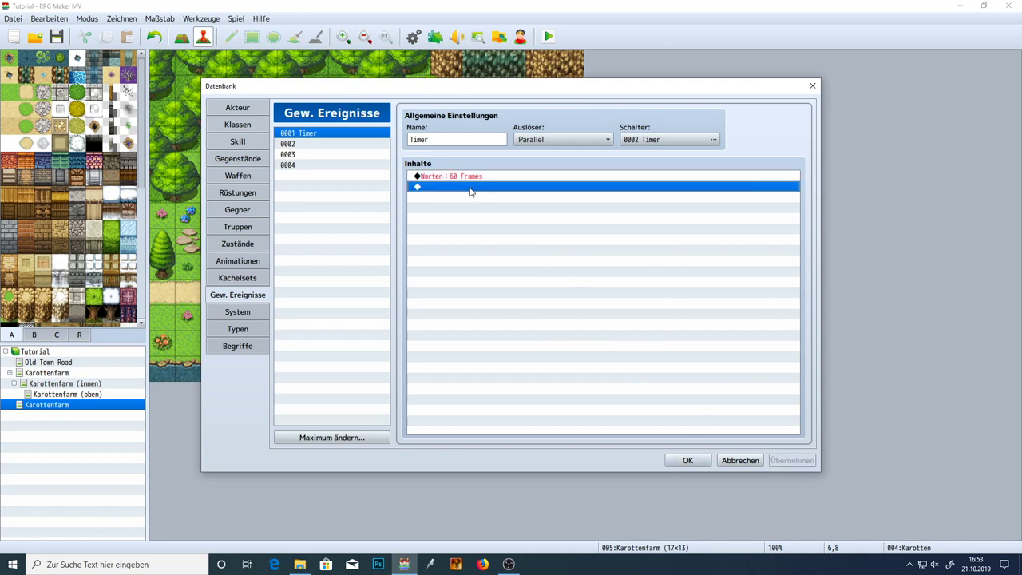
double_click(470, 189)
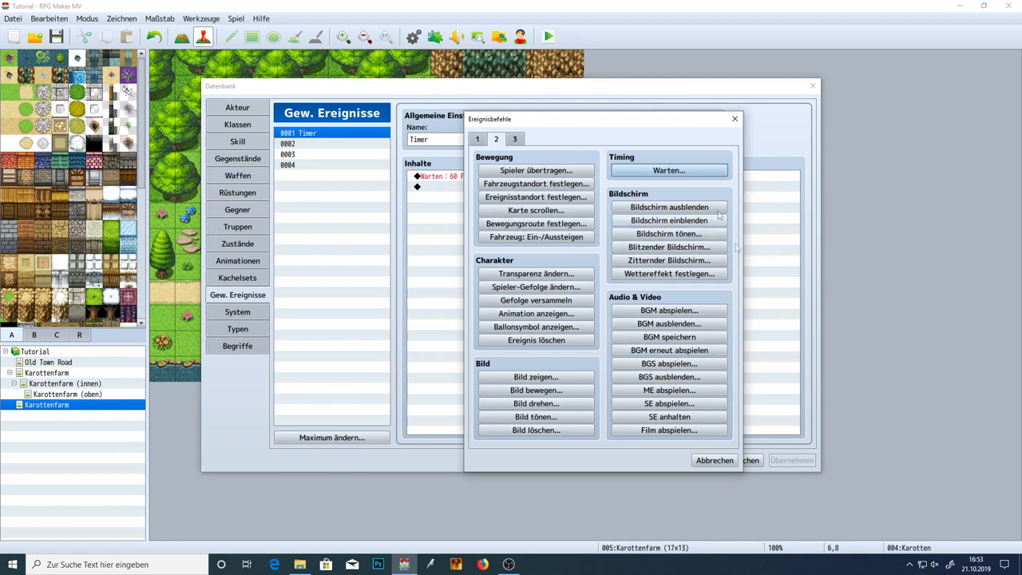
drag(590, 124, 648, 138)
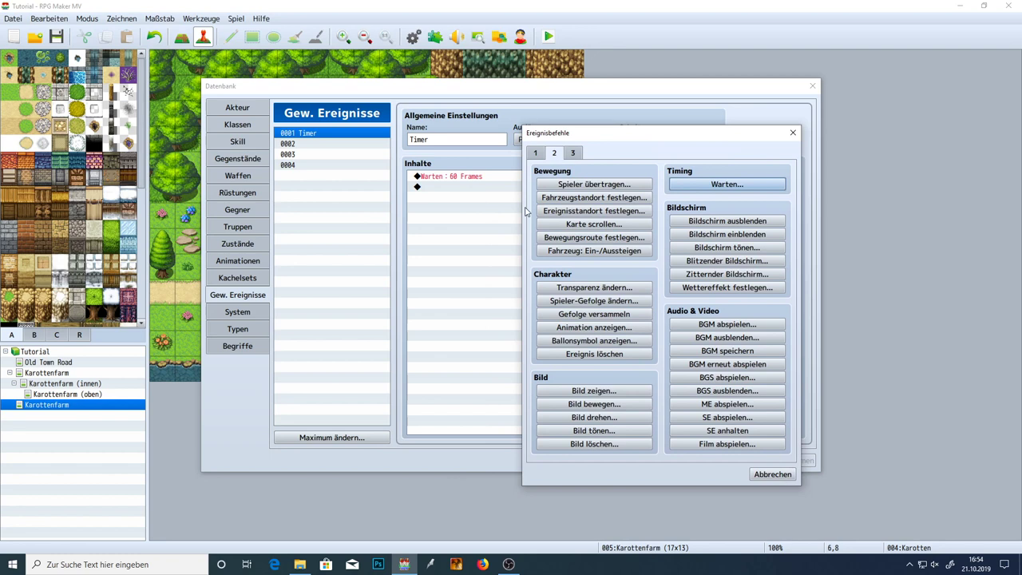
click(536, 153)
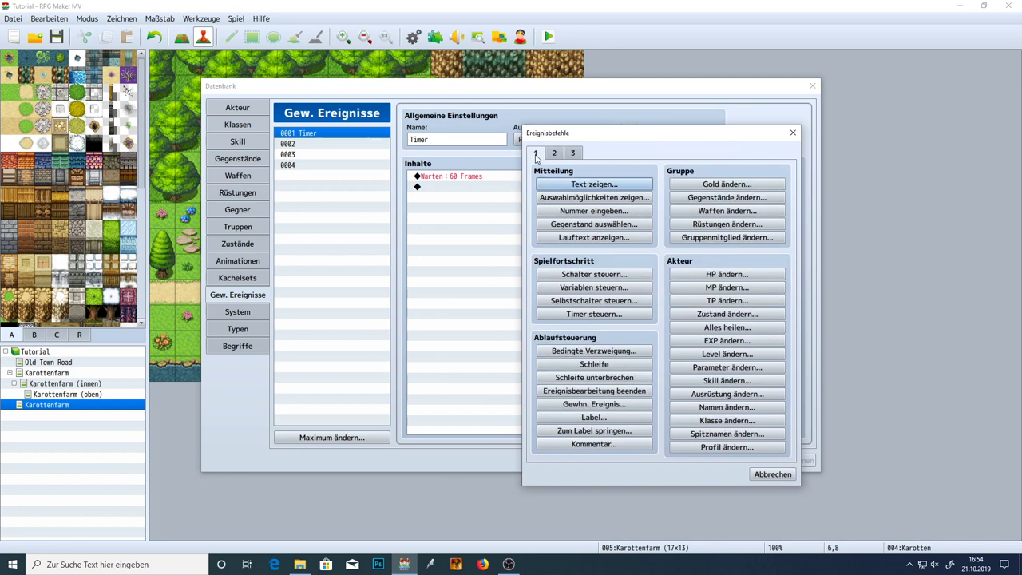
click(594, 351)
click(547, 261)
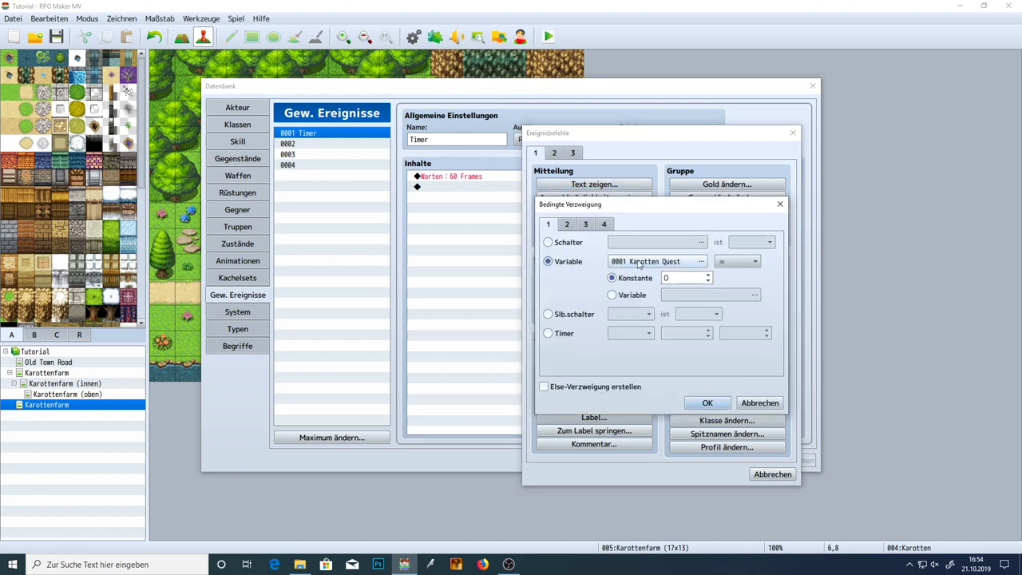
click(639, 262)
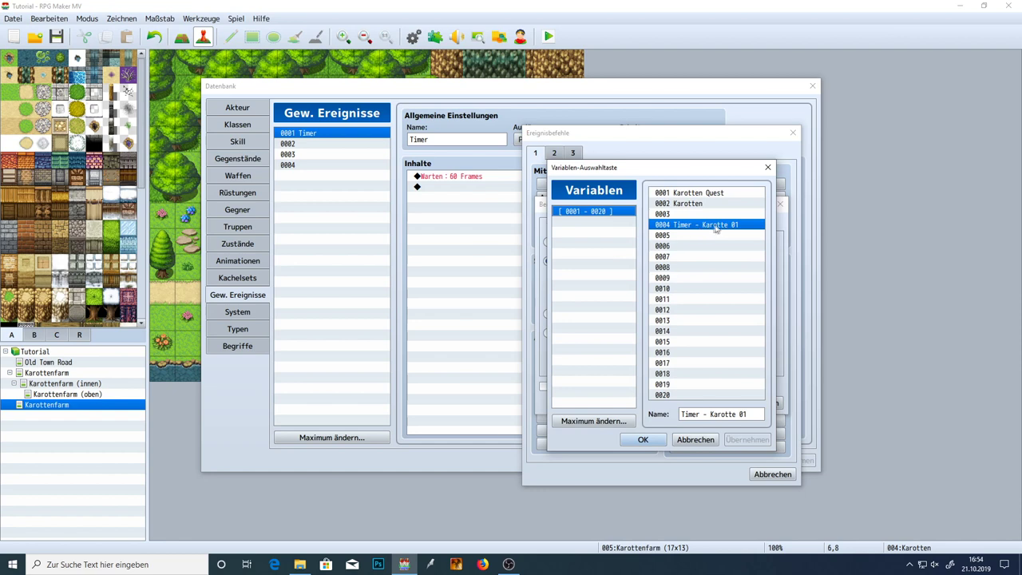
double_click(716, 229)
click(734, 261)
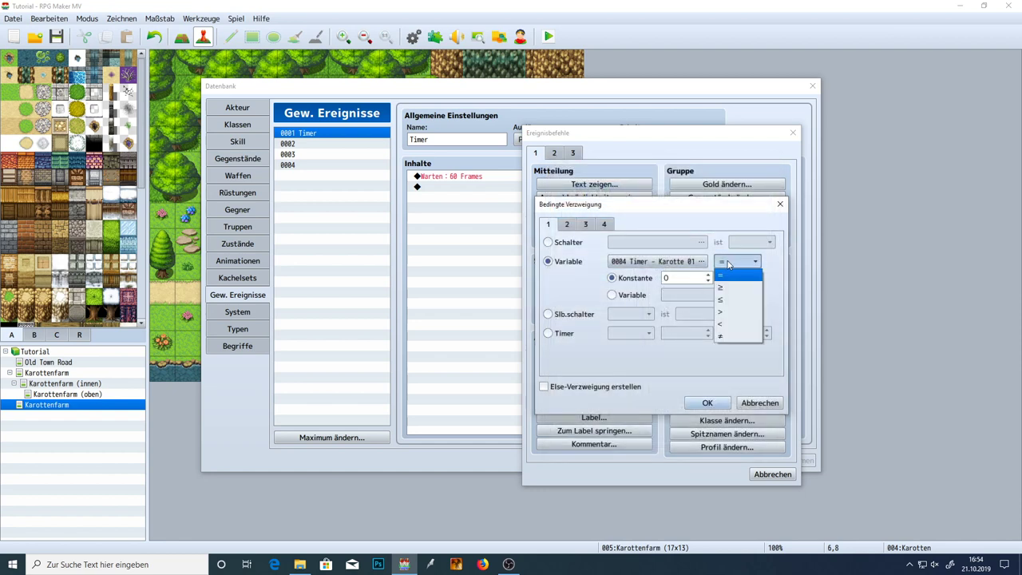
click(738, 312)
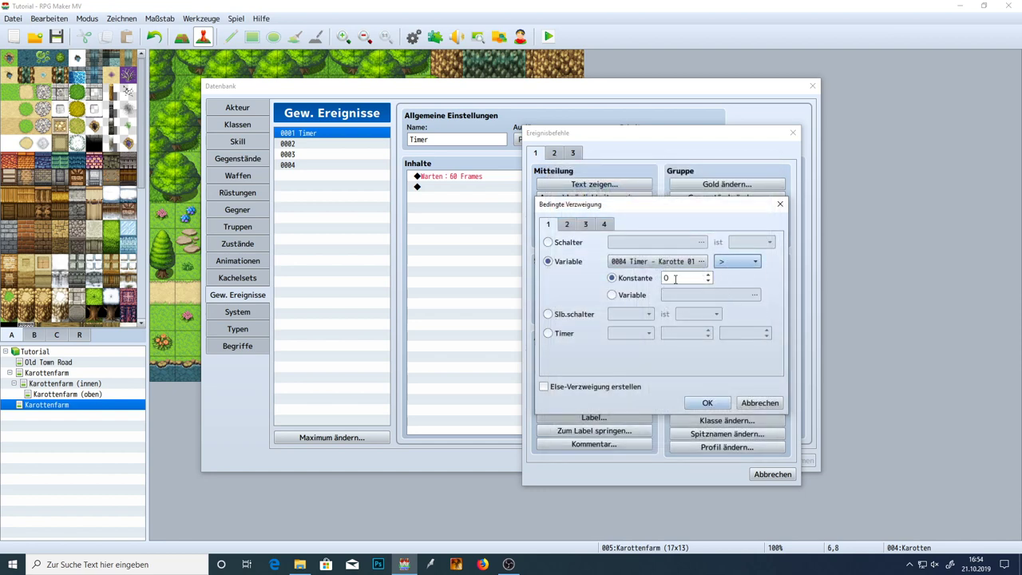
click(706, 402)
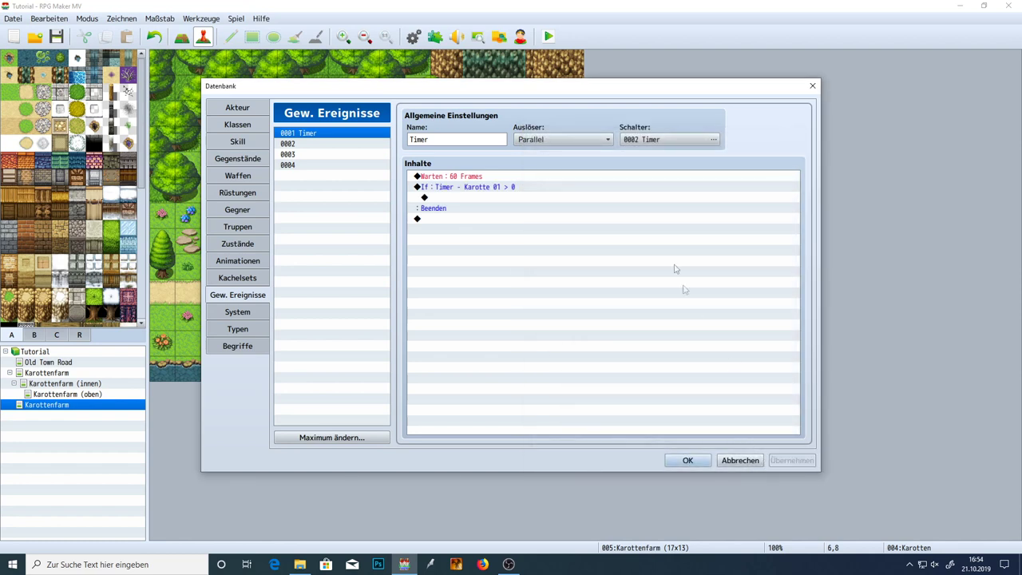
- Inside the branch, add a variable command that subtracts 1 from variable 0004 "Timer - Karotte 01"
double_click(541, 198)
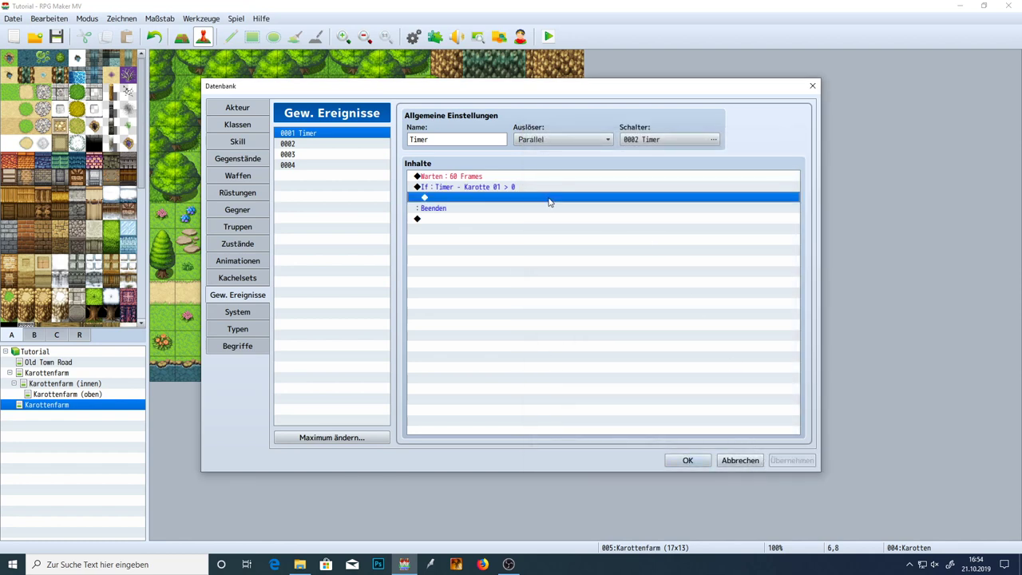
click(536, 273)
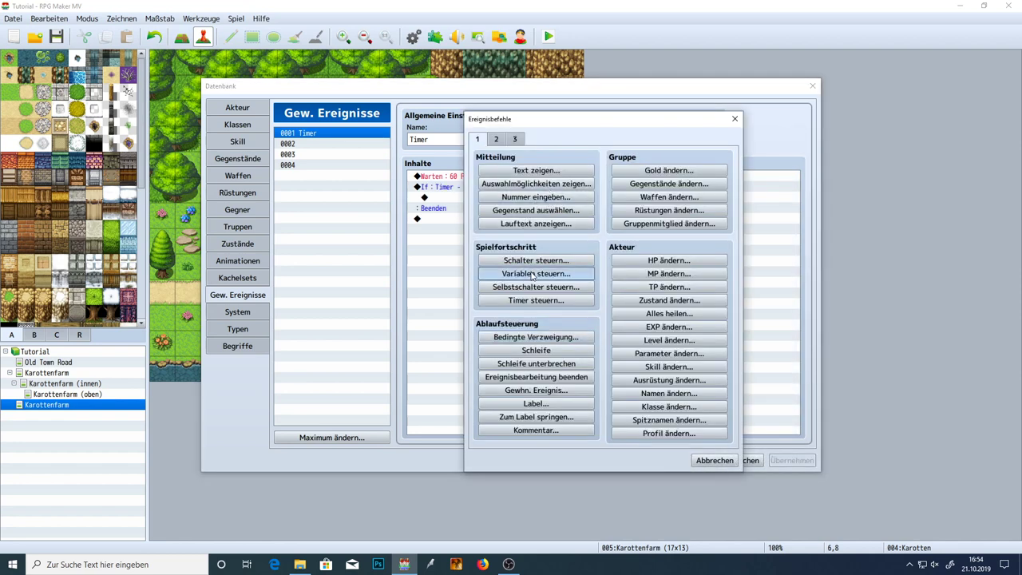
click(641, 220)
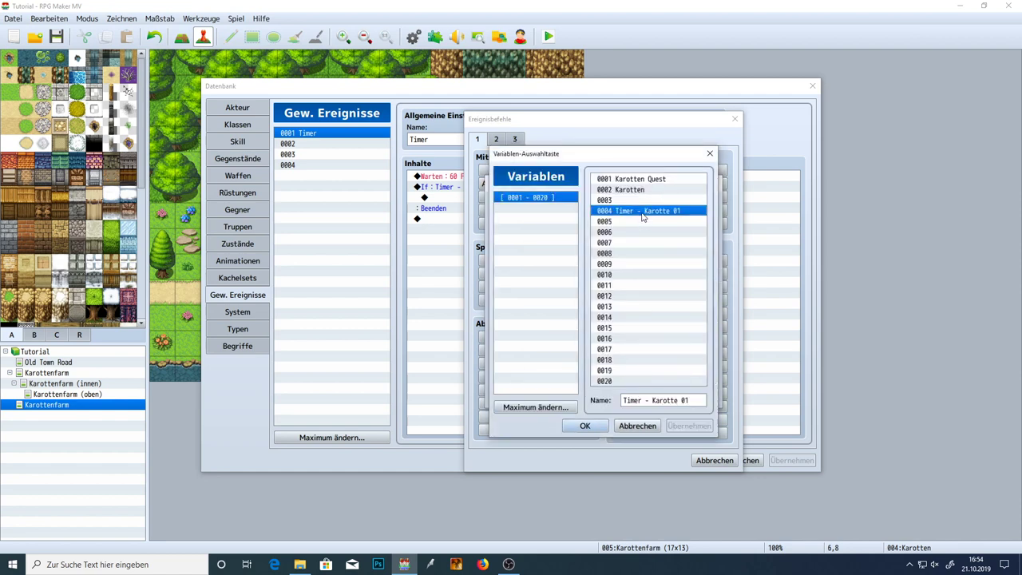
double_click(641, 212)
click(575, 269)
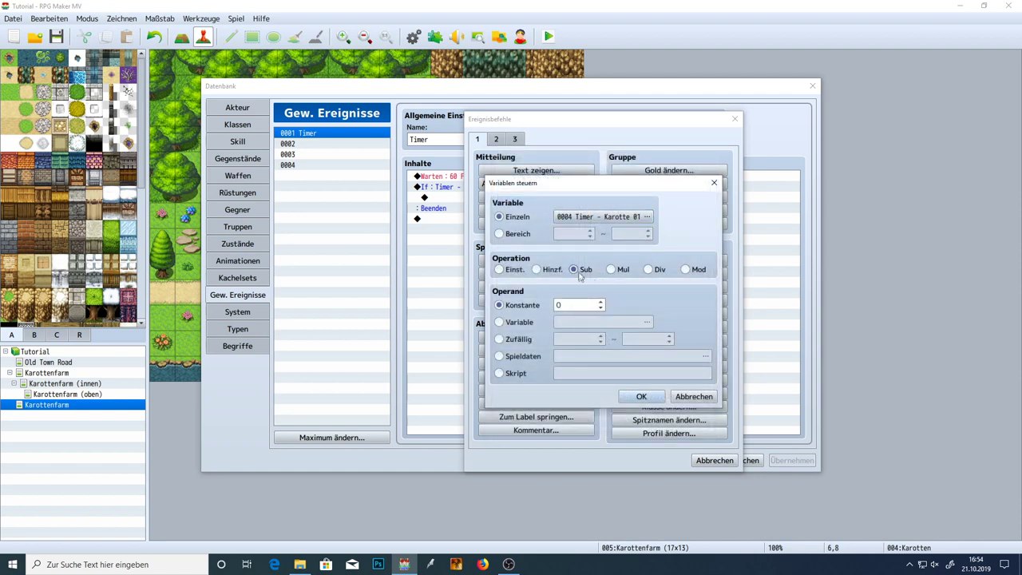
click(577, 306)
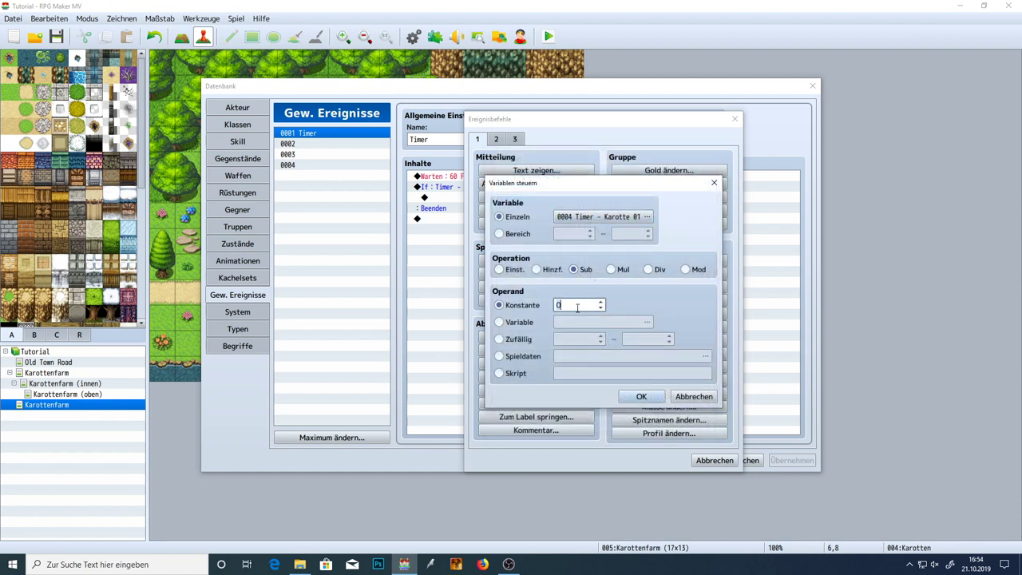
click(641, 395)
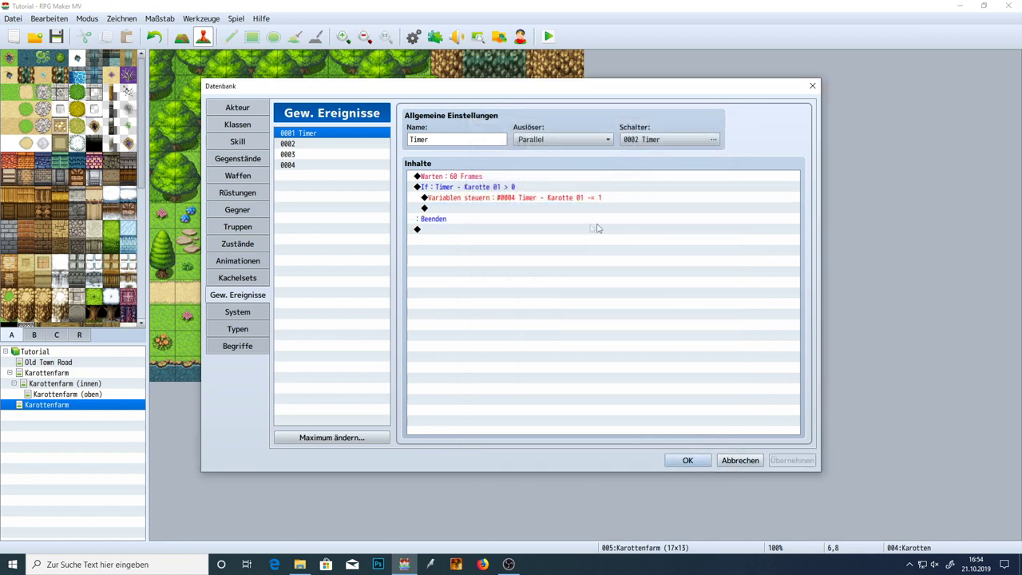
- Review the Timer common event's wait and subtraction commands, and close the database keeping the changes
click(456, 178)
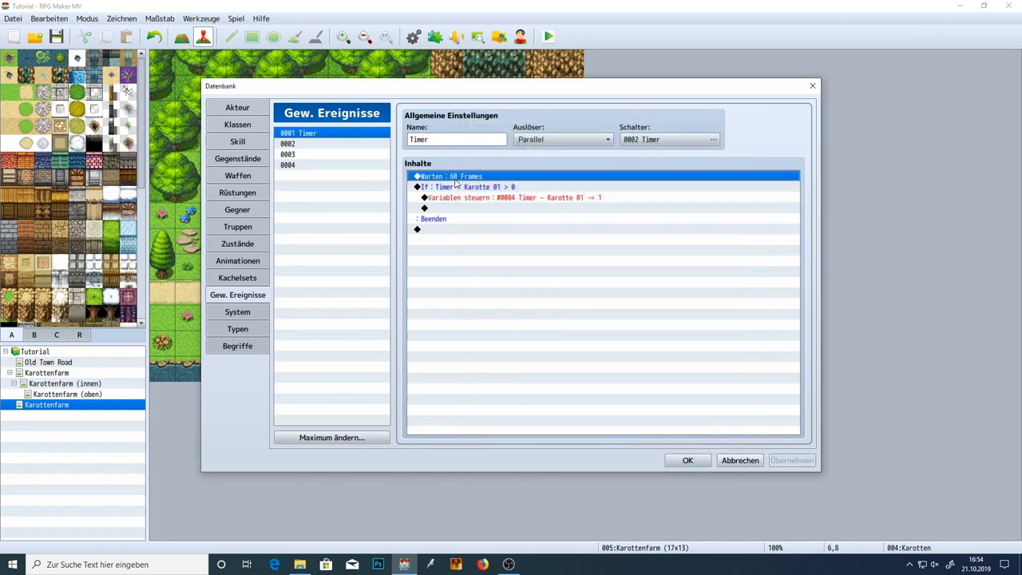
click(531, 199)
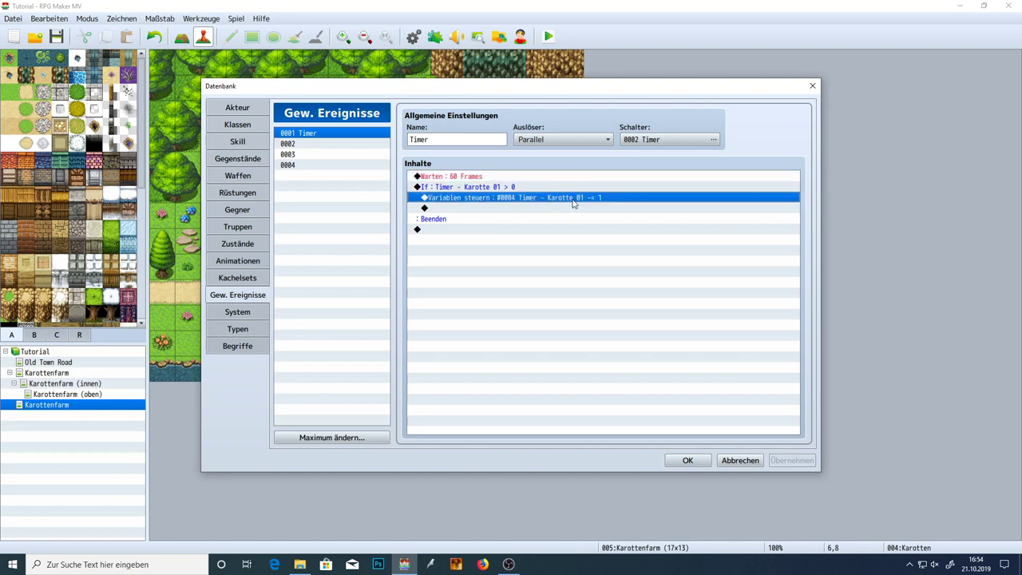
click(703, 461)
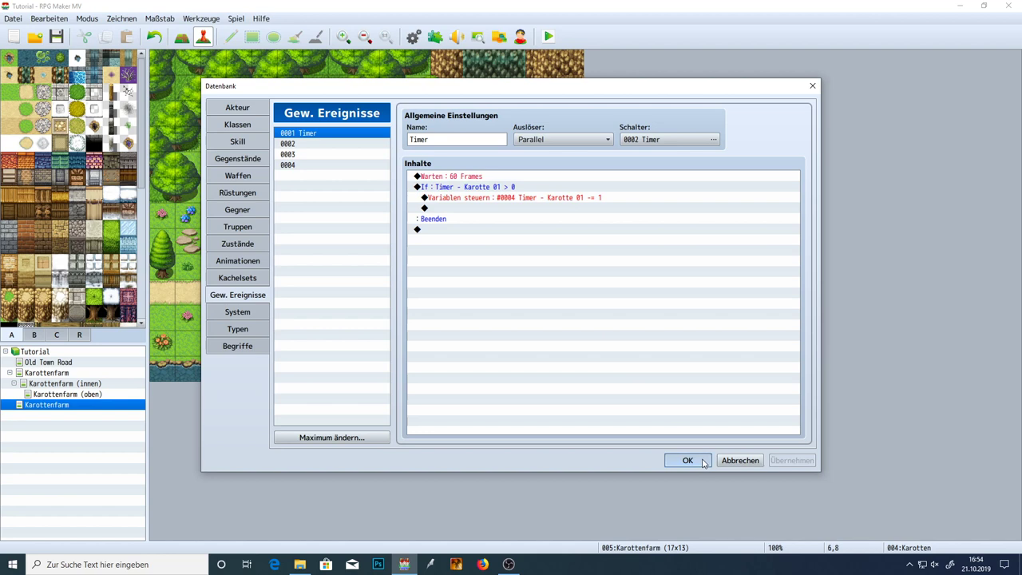
- Check the Karotten event's timer variable command and its second page's variable condition, and close the event
double_click(318, 269)
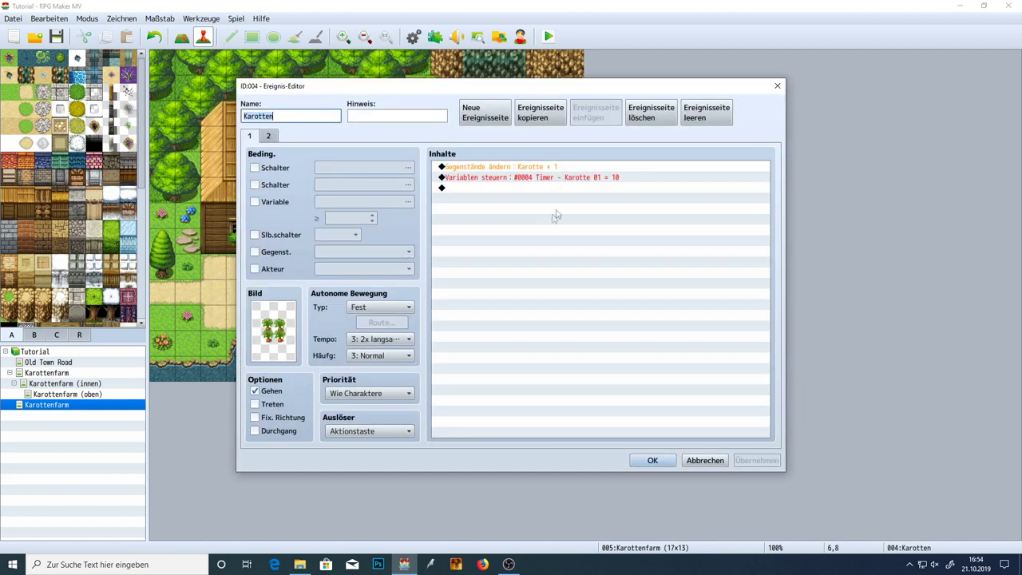
click(617, 179)
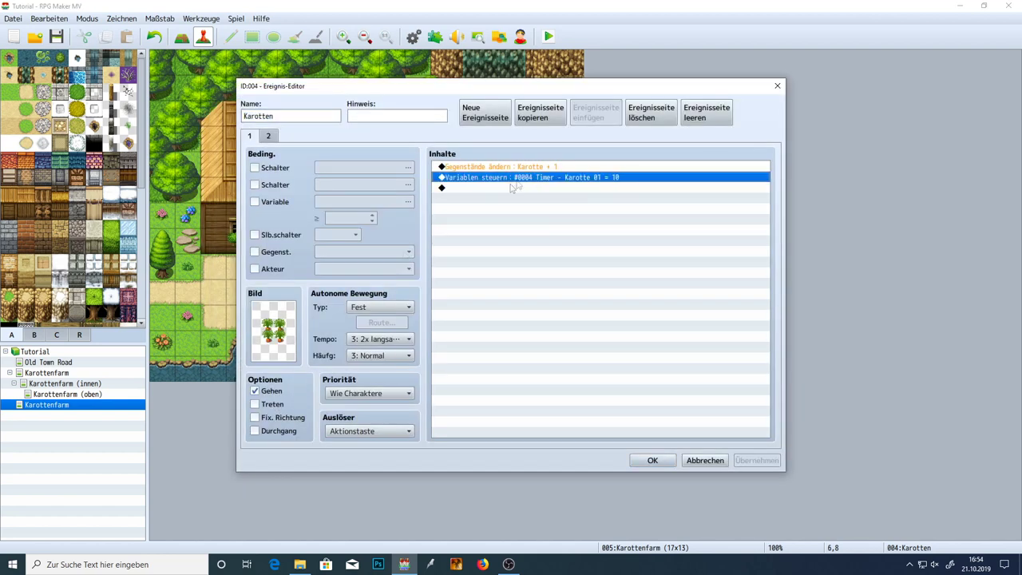
click(269, 136)
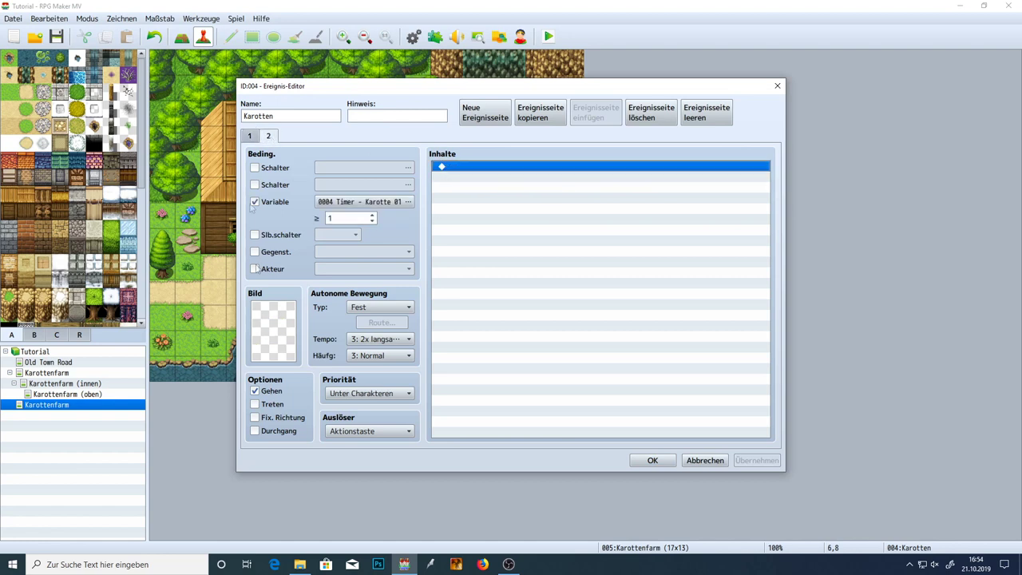
click(246, 136)
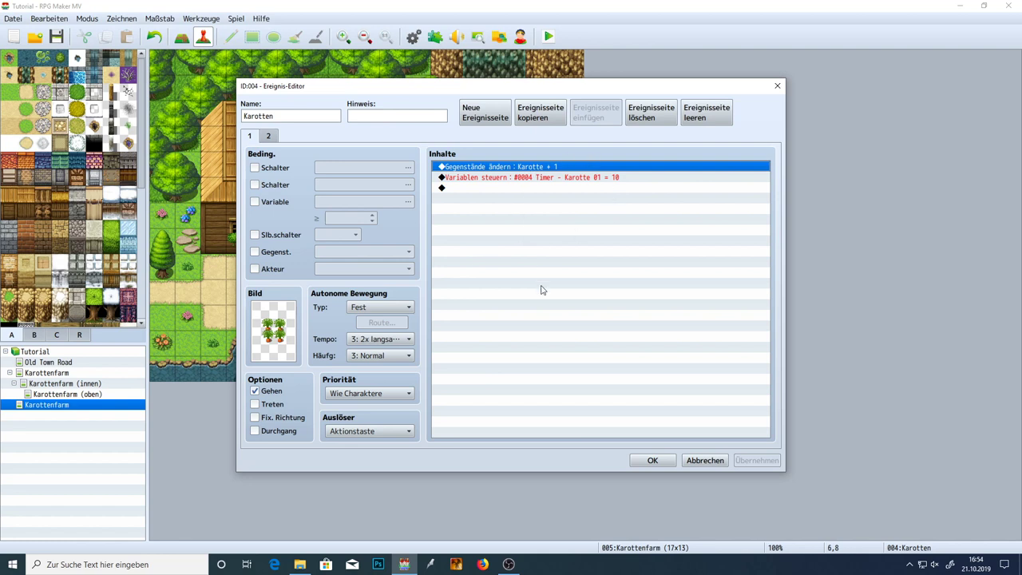
click(652, 459)
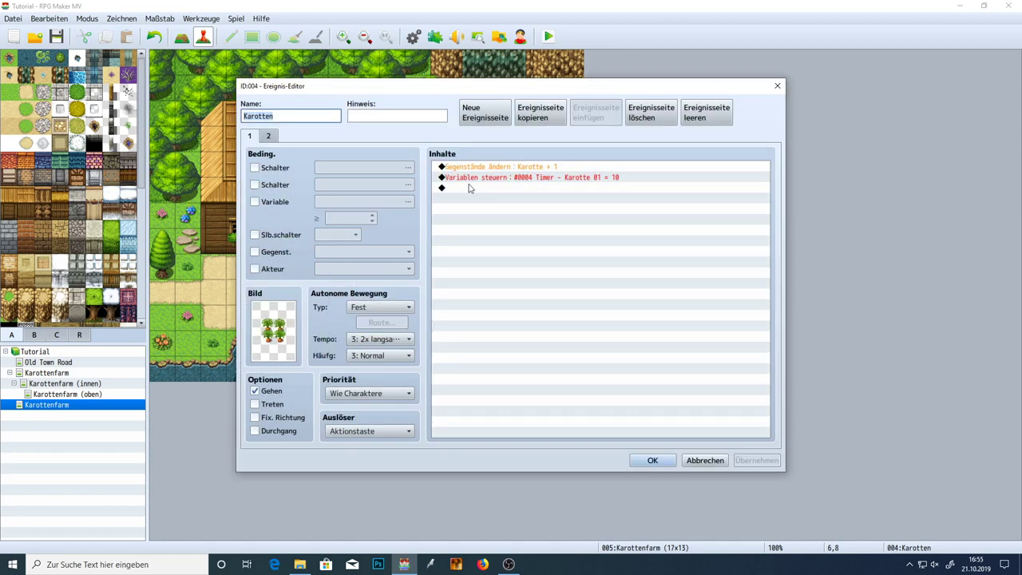
- Try adding a command to the Karotten event's first page that turns switch 0002 Timer on, and close the event
double_click(468, 186)
drag(585, 127, 677, 127)
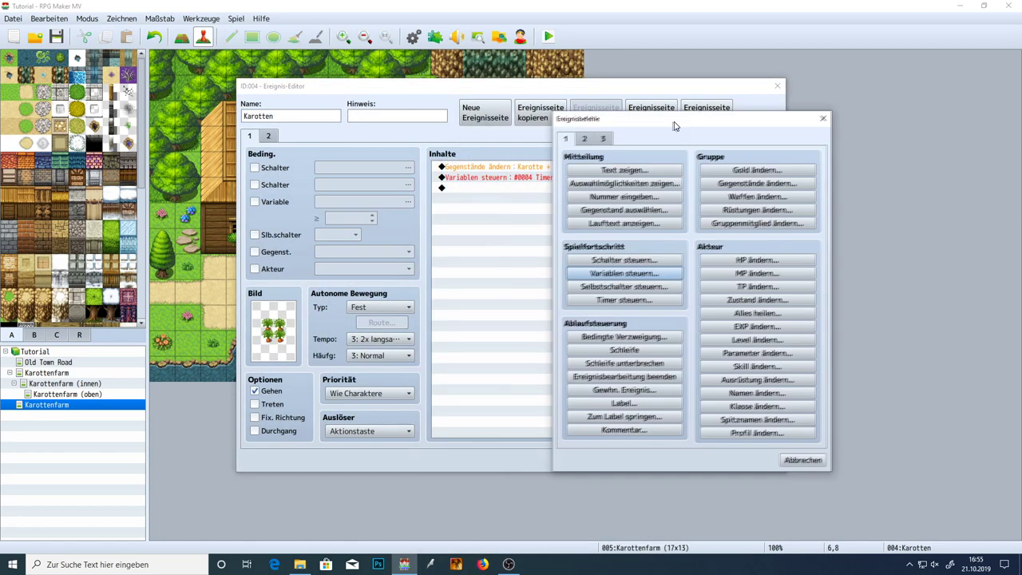
click(627, 260)
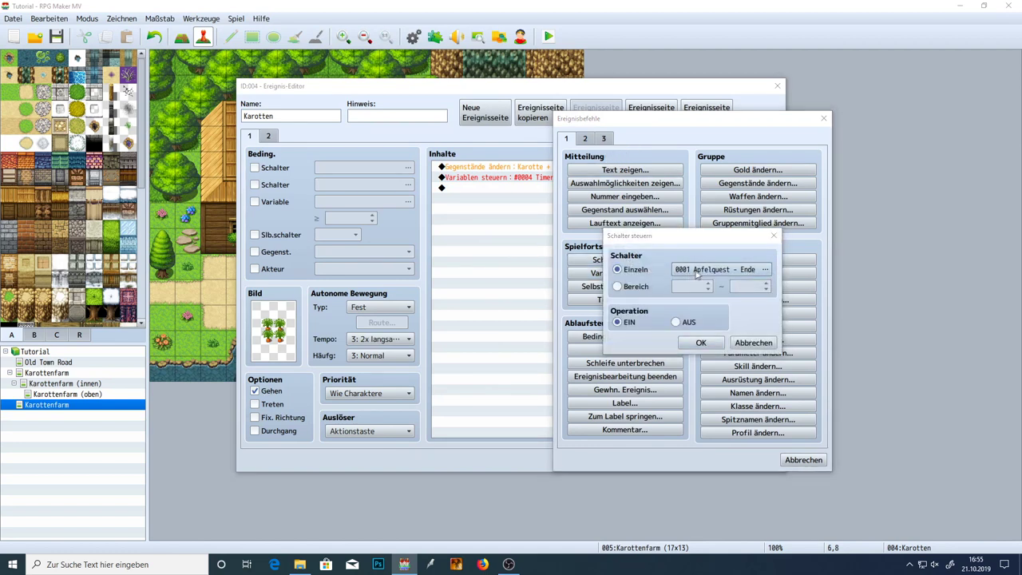
click(697, 270)
double_click(714, 198)
click(723, 269)
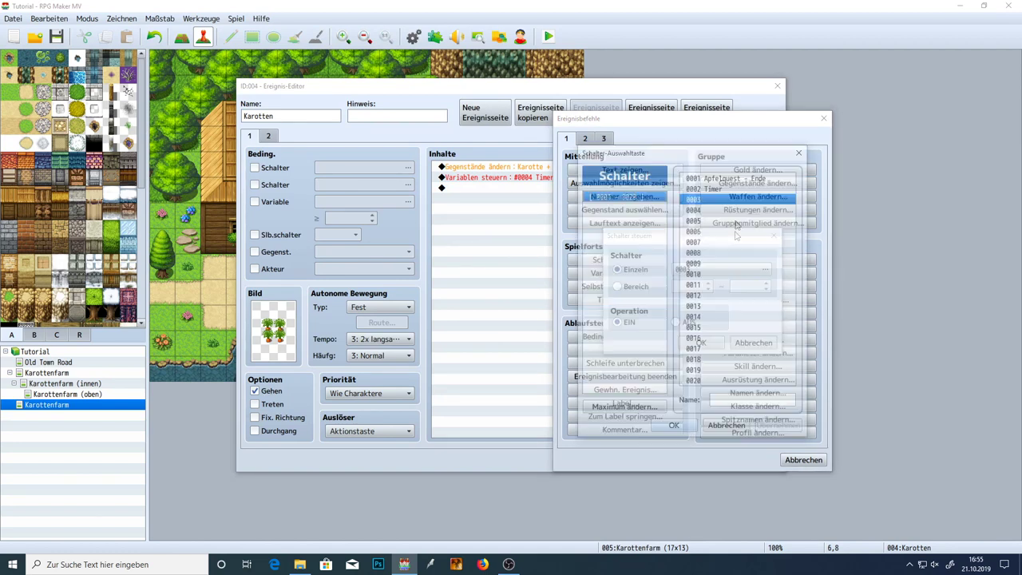
double_click(734, 188)
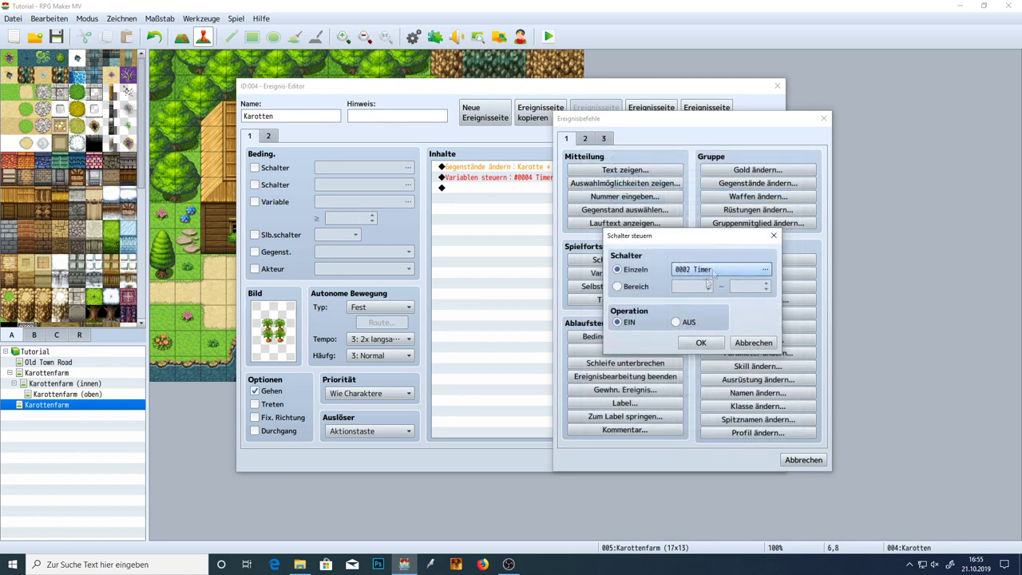
click(701, 342)
click(559, 190)
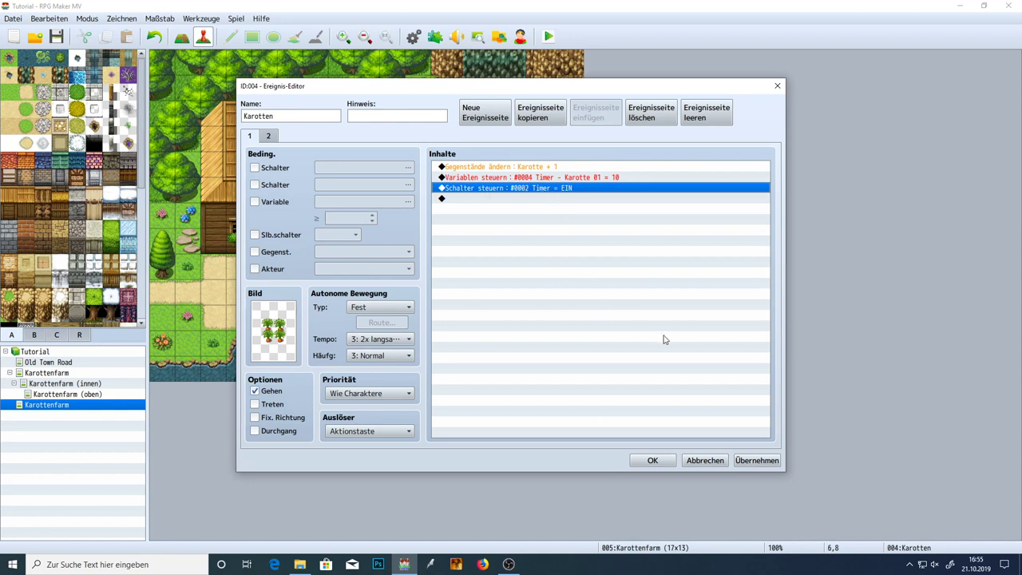
click(652, 460)
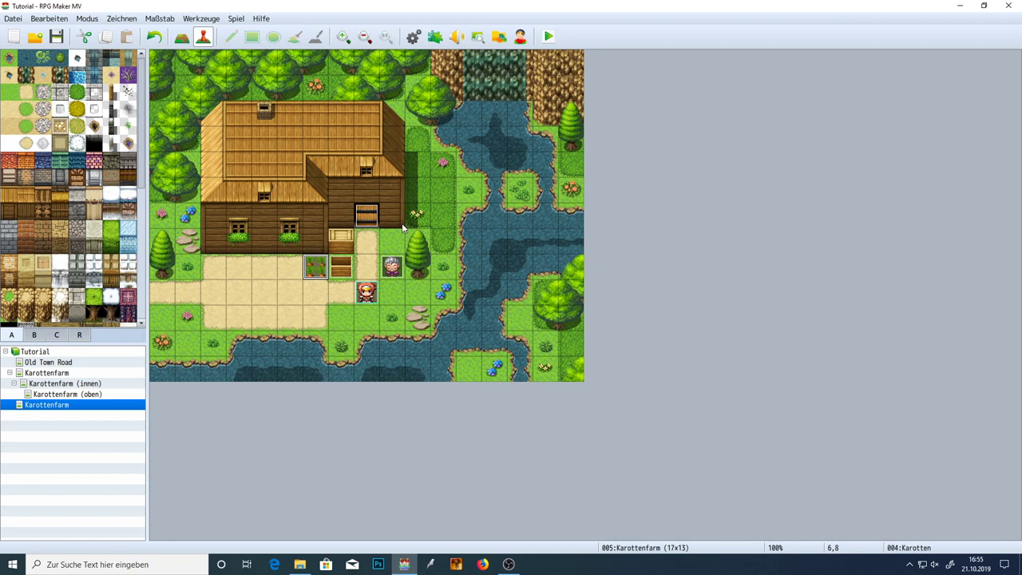
- Create a new event on the map's corner tile 0,0 and name it Timer
click(162, 62)
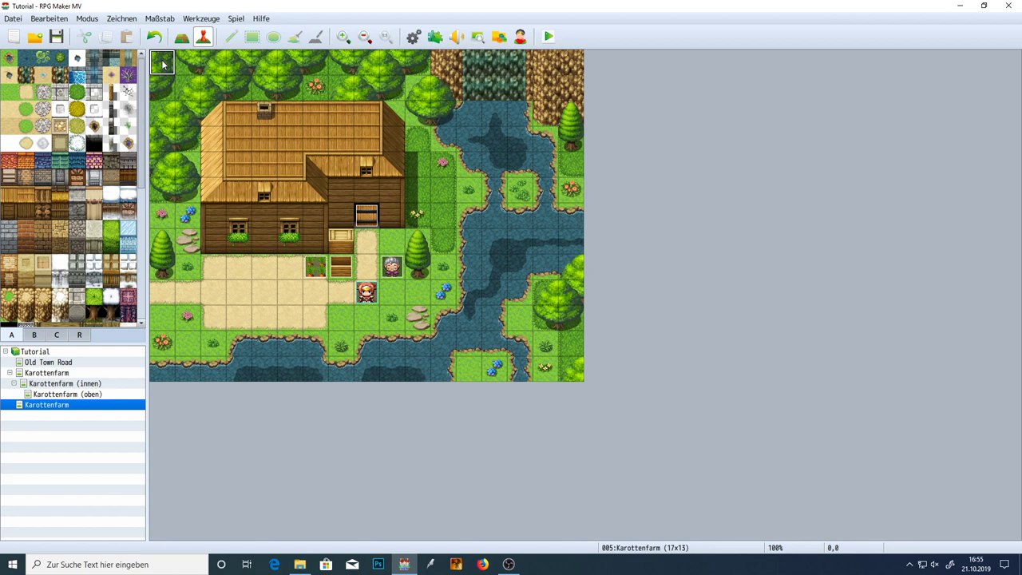
double_click(163, 64)
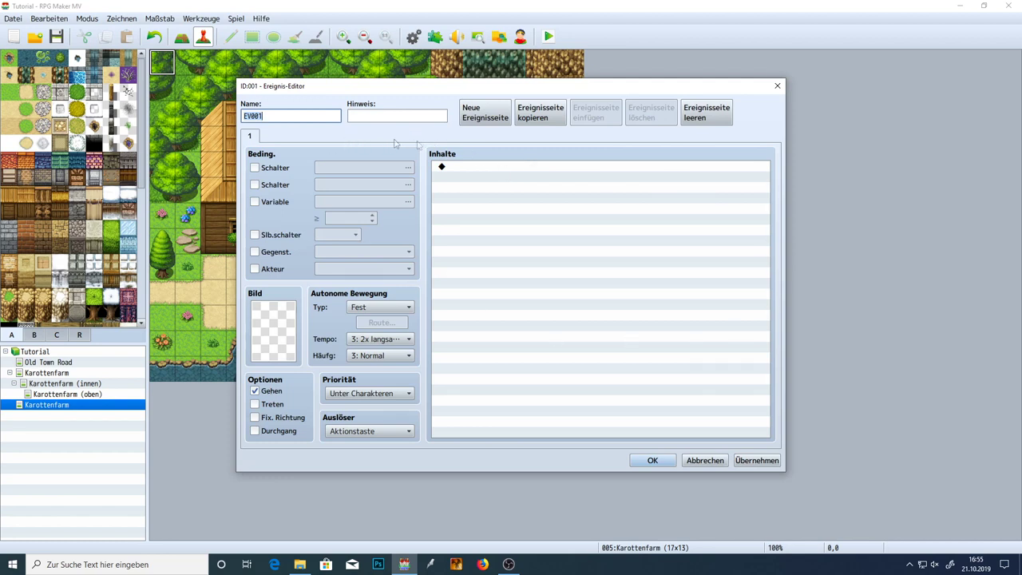
text(Time)
key(BackSpace)
key(BackSpace)
key(BackSpace)
key(BackSpace)
text(Timer)
click(494, 168)
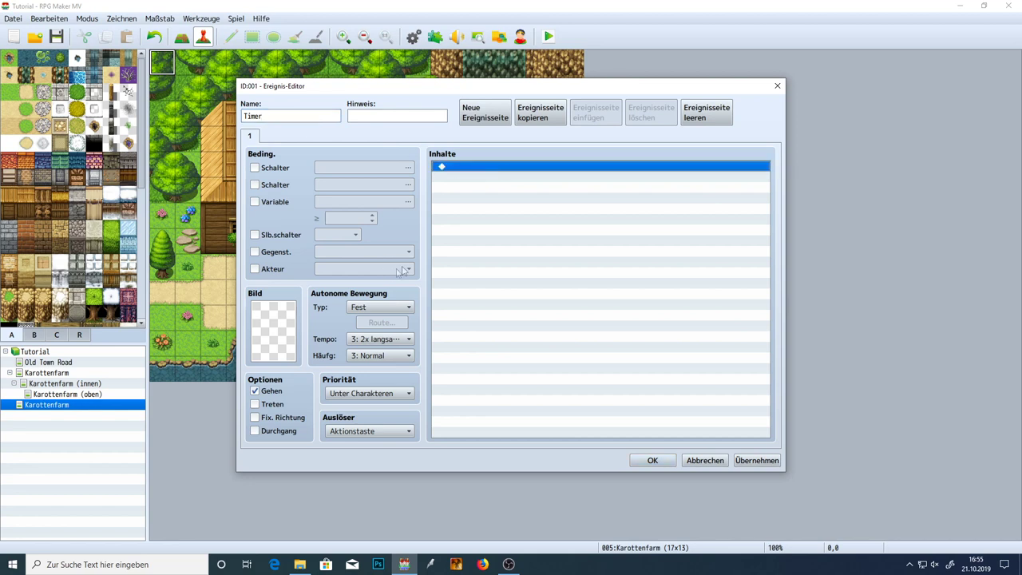
- Add a command to the Timer event that turns switch 0002 Timer on, and set the page's trigger to Parallel
double_click(487, 166)
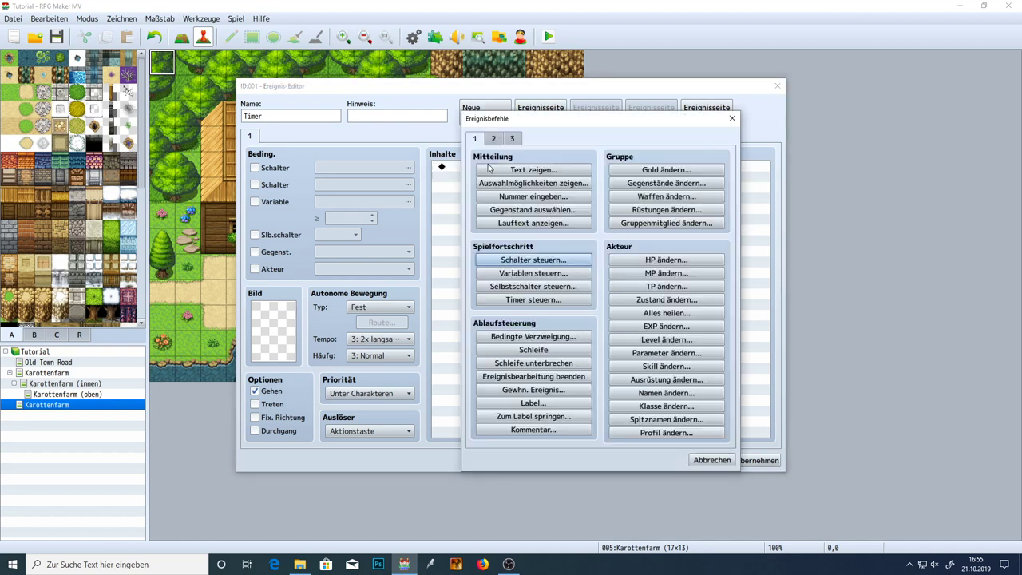
click(533, 259)
click(673, 269)
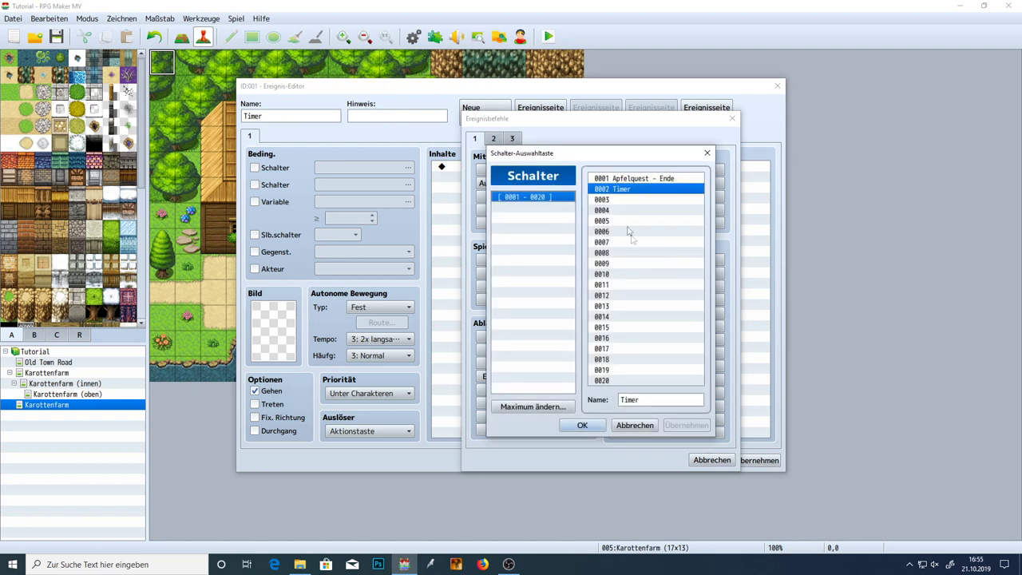
double_click(627, 192)
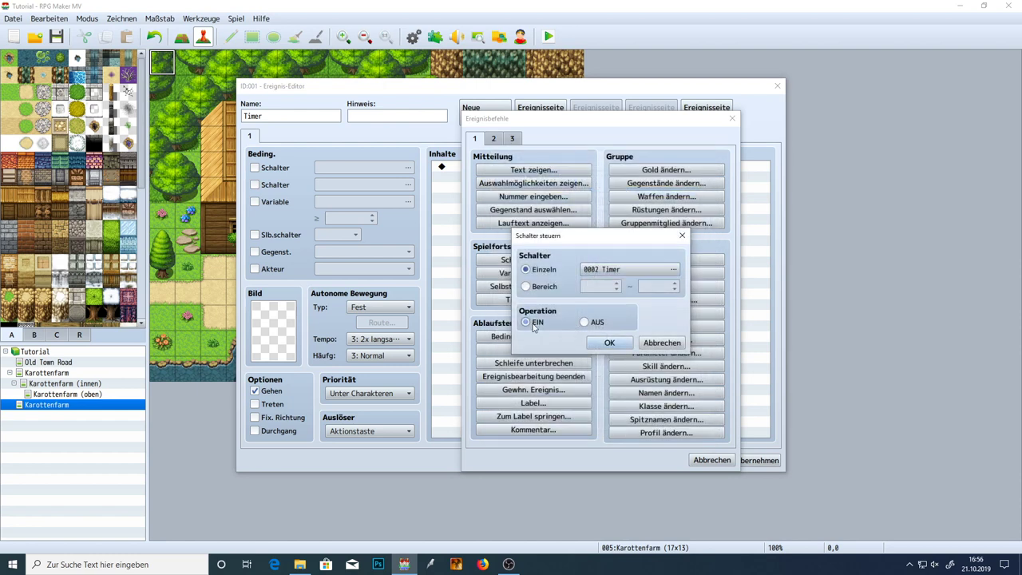
click(604, 342)
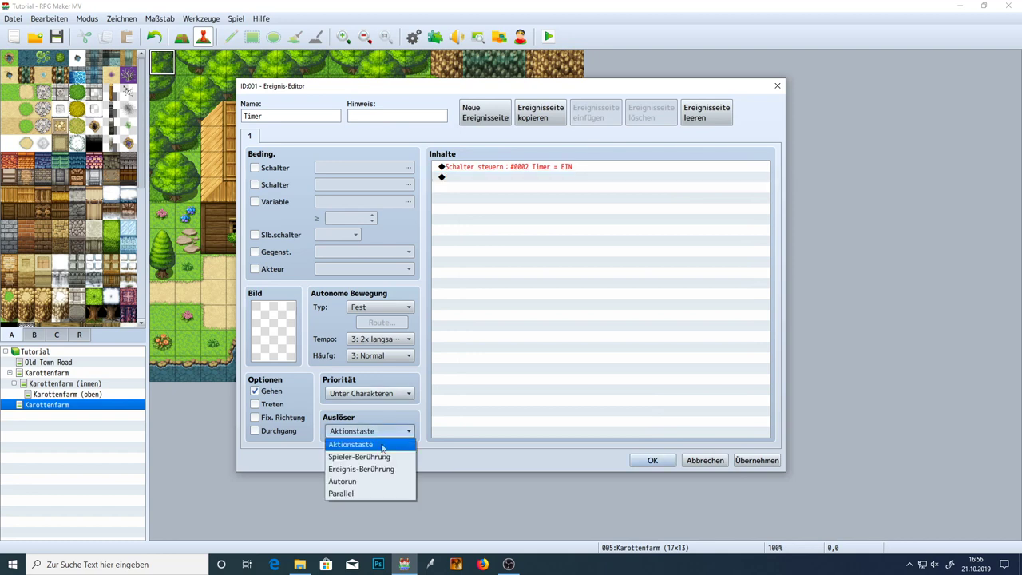
click(380, 493)
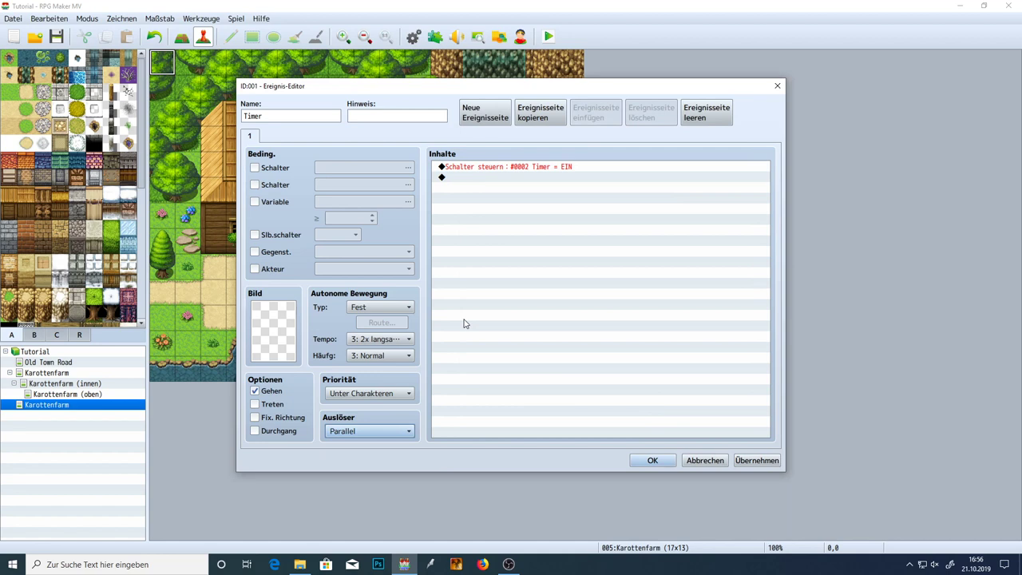
click(568, 168)
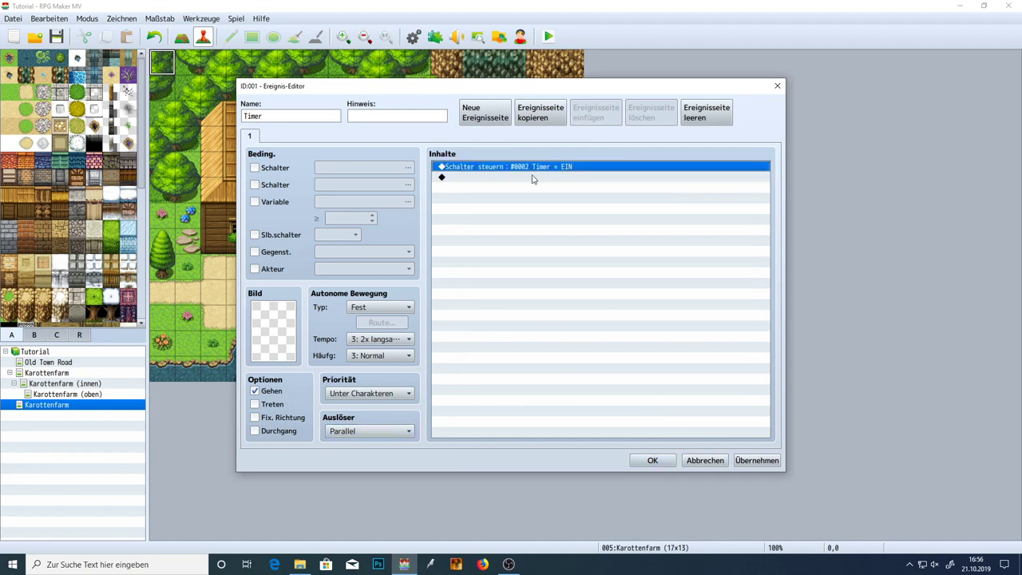
- Add an empty second page to the Timer event with switch 0002 Timer as its condition, and save the event
click(485, 117)
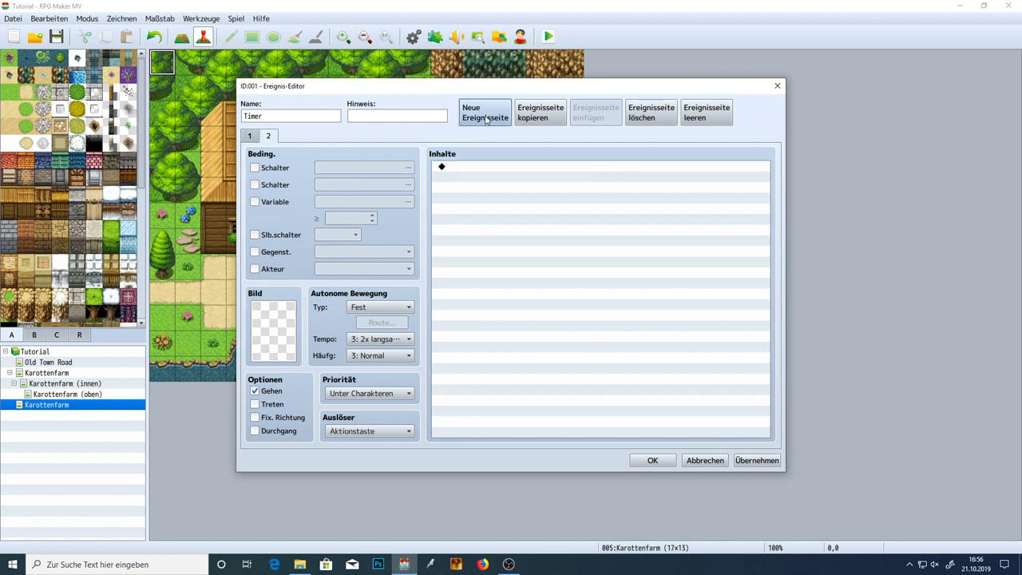
click(279, 169)
click(407, 168)
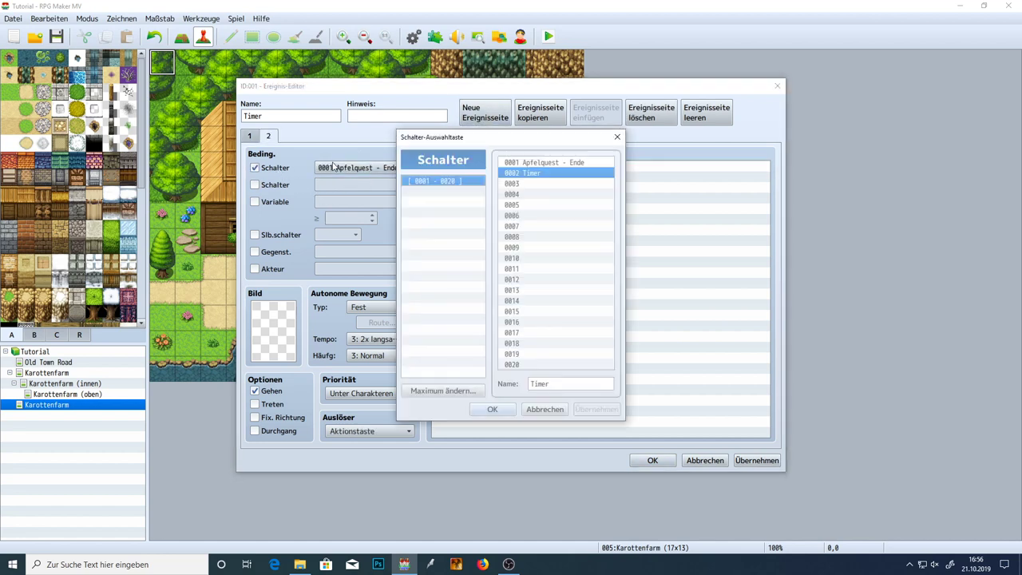
click(519, 172)
double_click(519, 174)
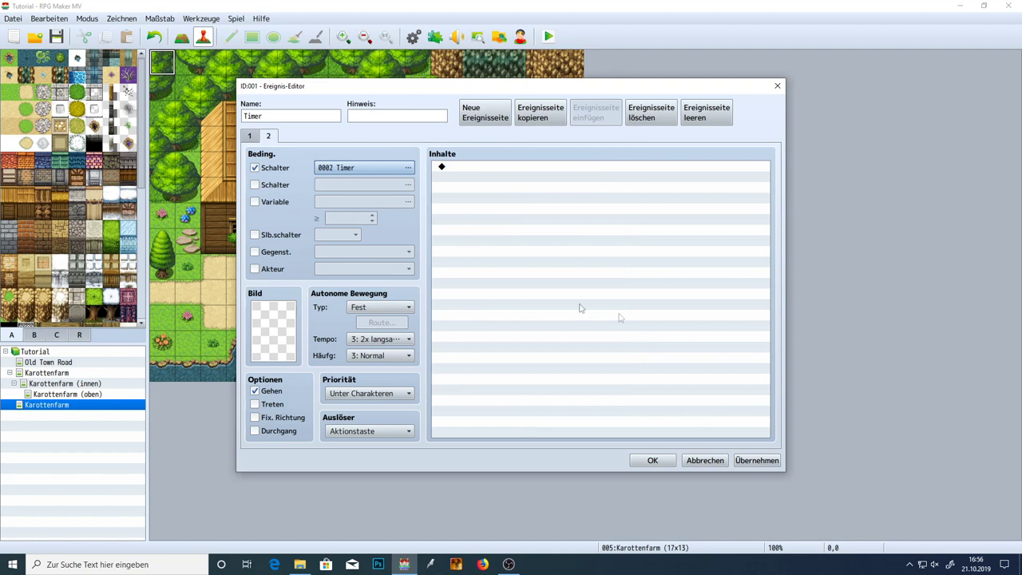
click(754, 460)
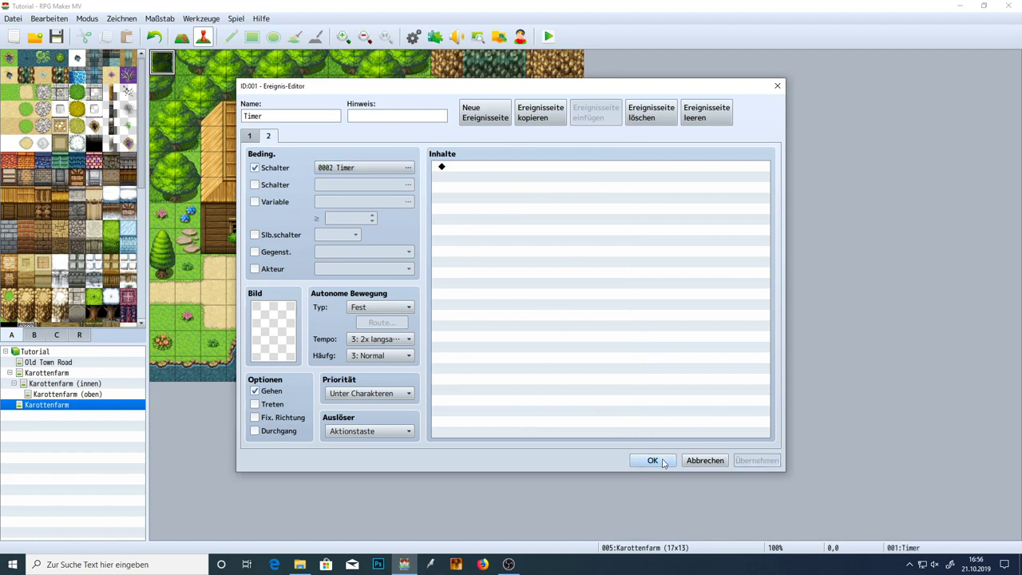
click(662, 461)
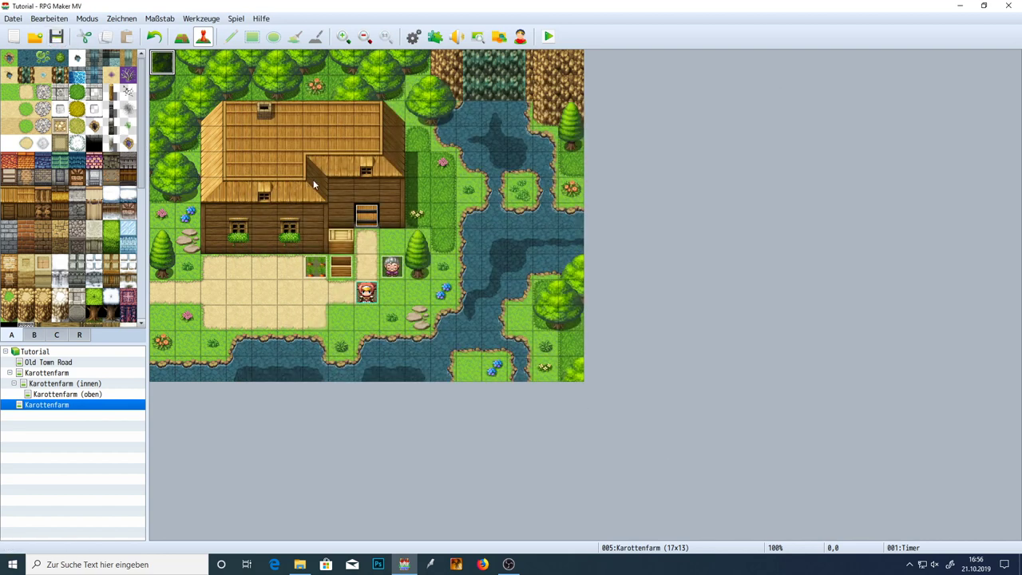
- Reopen the Timer event and compare the first page's switch command with the second page's switch condition
double_click(165, 67)
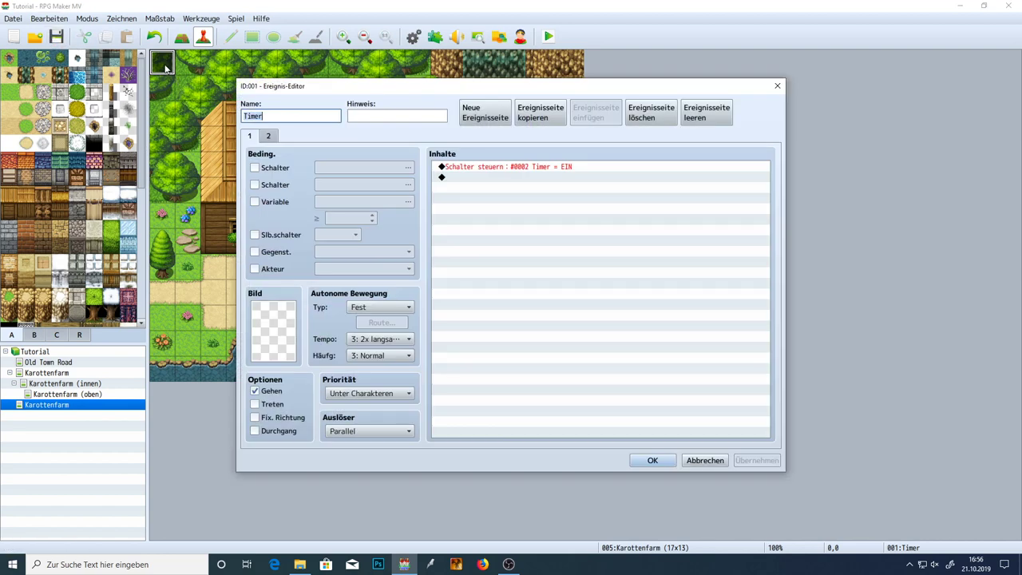
click(269, 136)
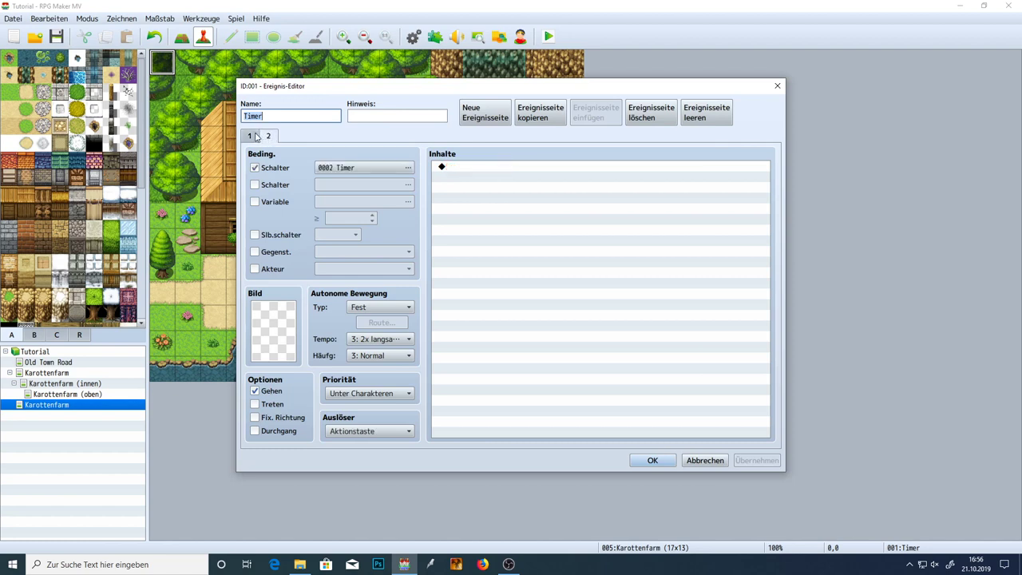
click(251, 136)
click(268, 136)
click(250, 137)
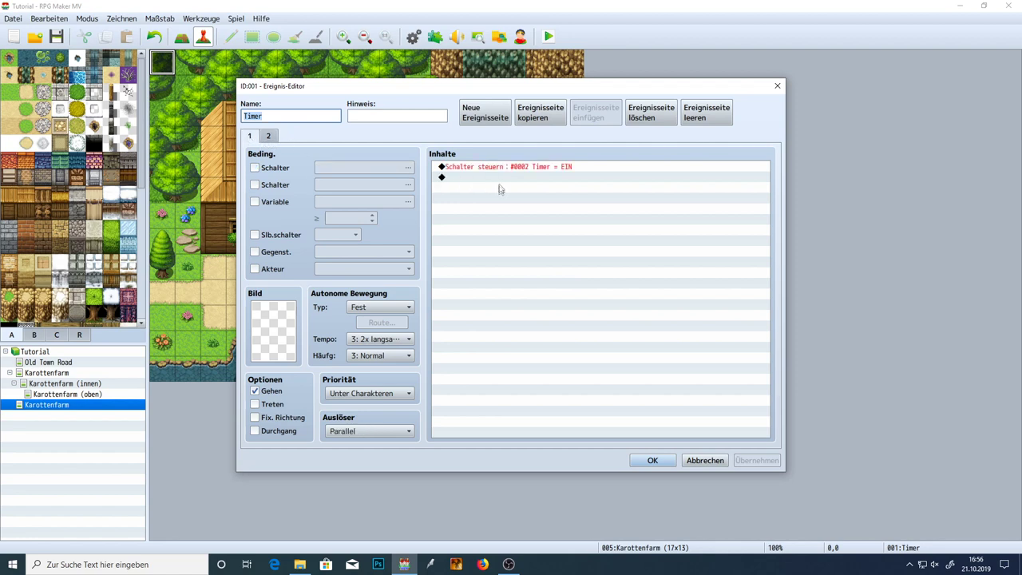
click(272, 137)
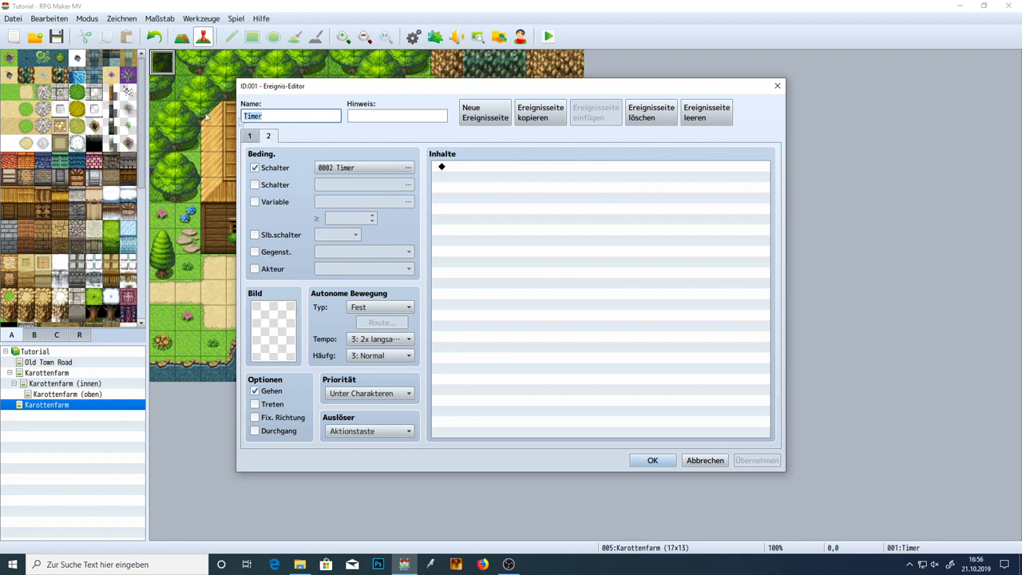
click(251, 136)
- Try an Ereignis löschen command below the switch command on the first page, delete it again, and close the event
double_click(490, 178)
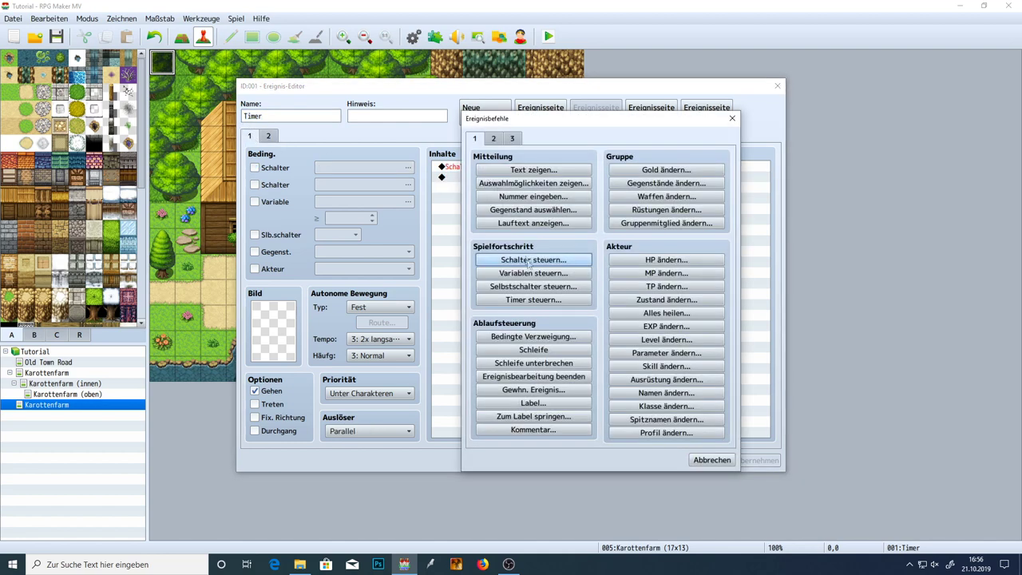
click(494, 139)
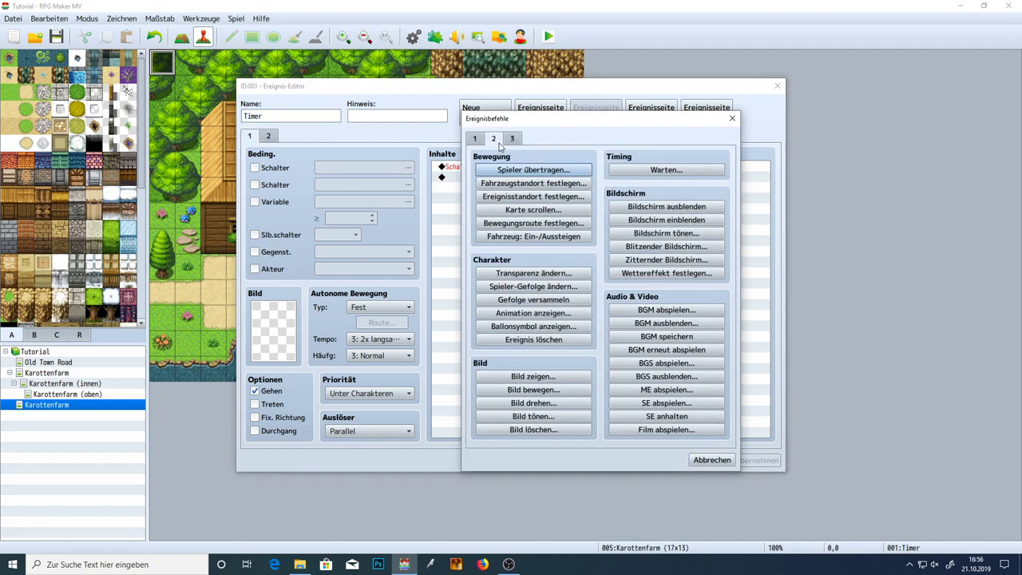
click(533, 339)
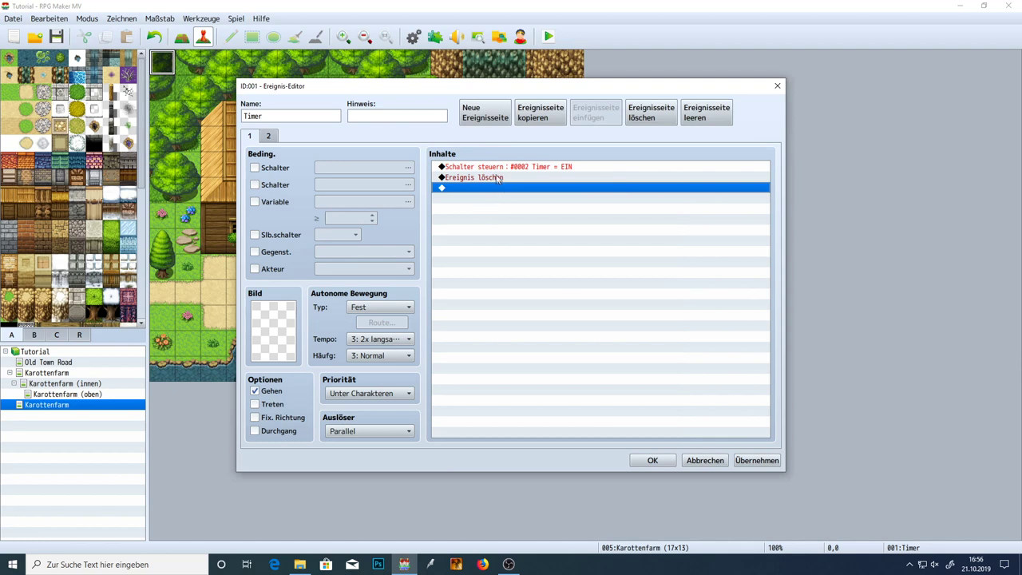
click(497, 178)
click(535, 167)
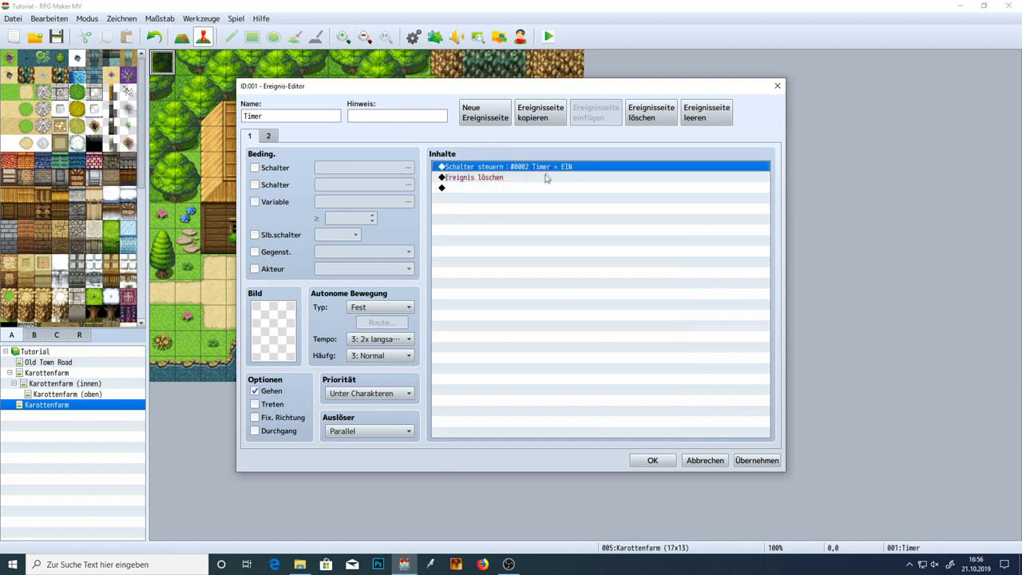
click(535, 179)
key(Delete)
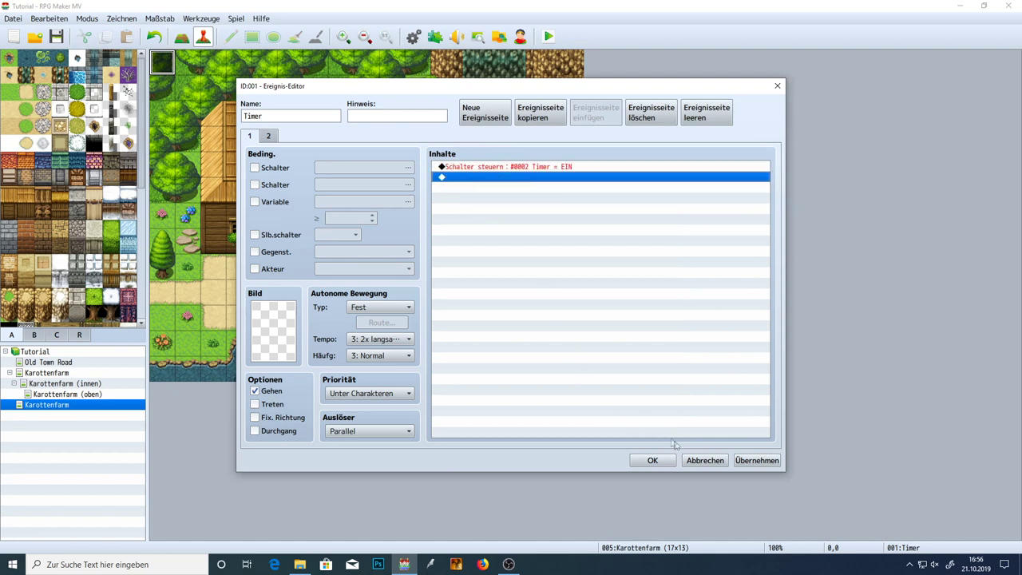
click(755, 460)
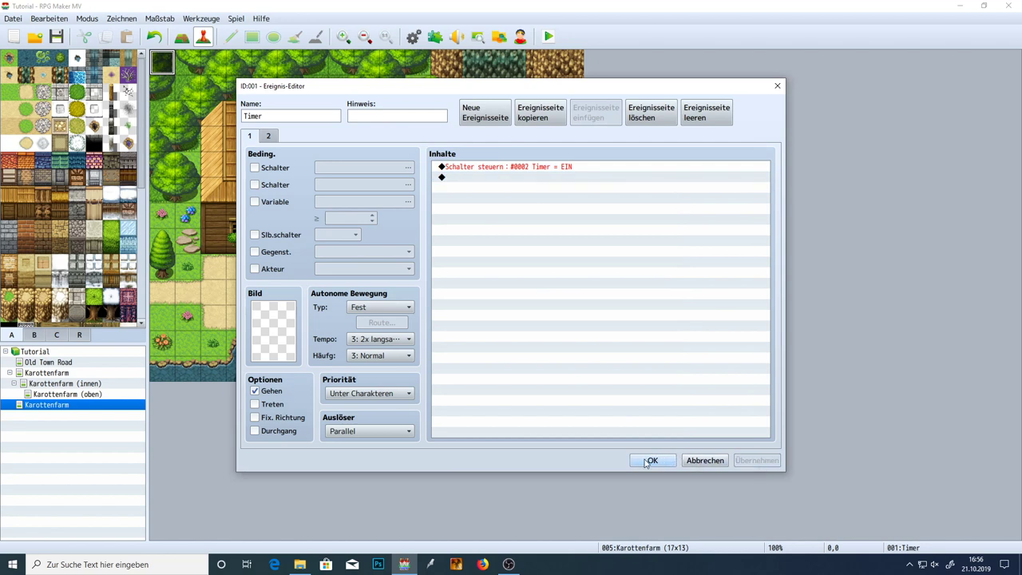
click(649, 461)
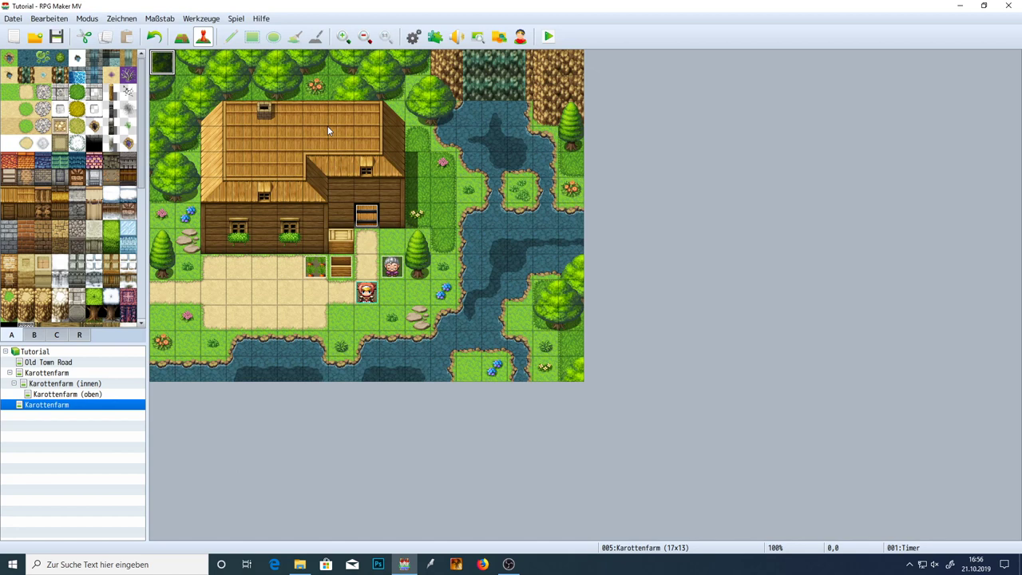
key(Down)
key(Down)
key(Down)
key(Down)
key(Down)
key(Down)
key(Down)
key(Down)
key(Down)
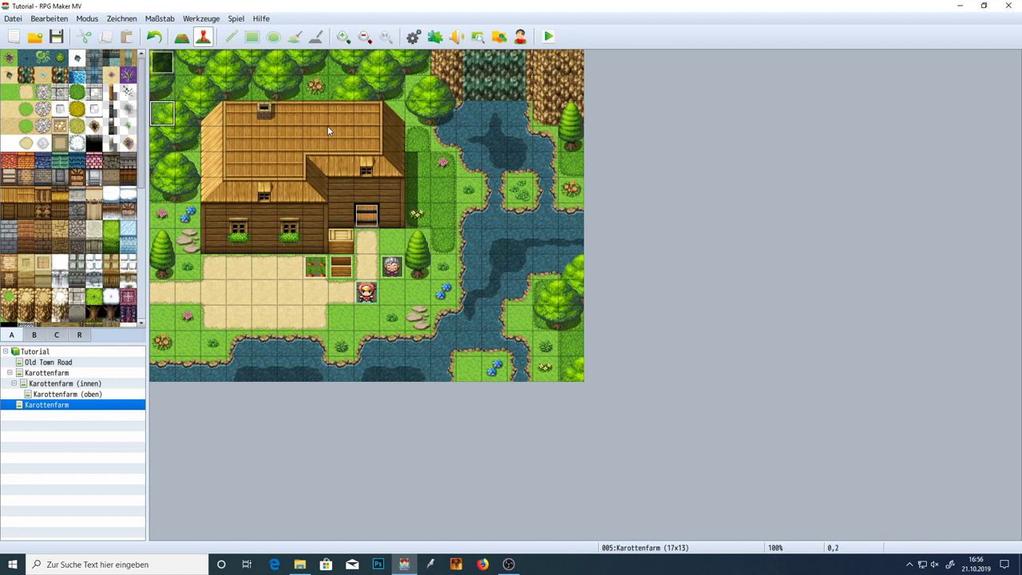
- Check the Timer event's second page once more and close the event
double_click(162, 68)
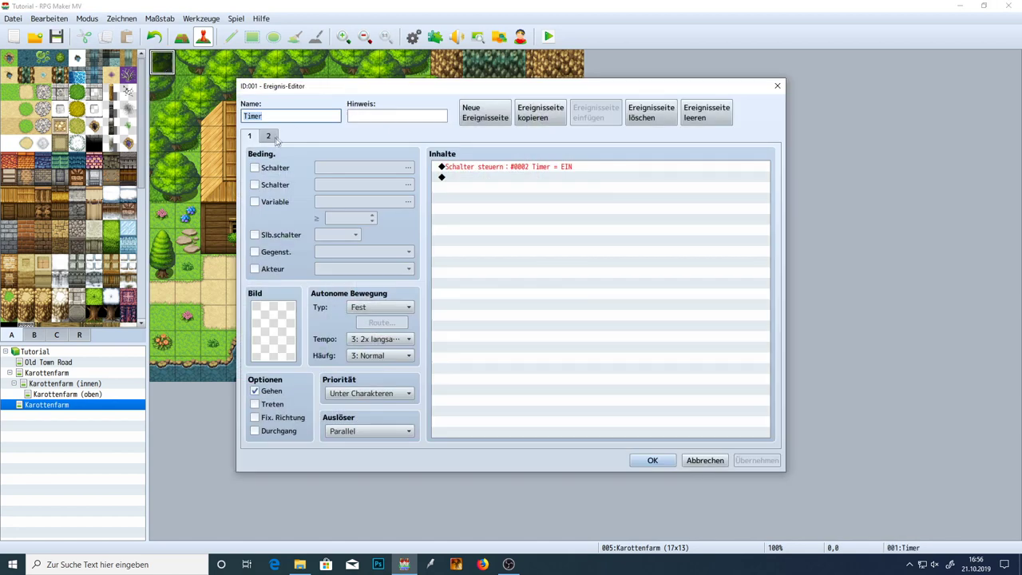
click(274, 138)
click(659, 461)
- Copy the Karotten event and paste it onto four tiles in the same row, from 5,8 to 2,8
click(311, 269)
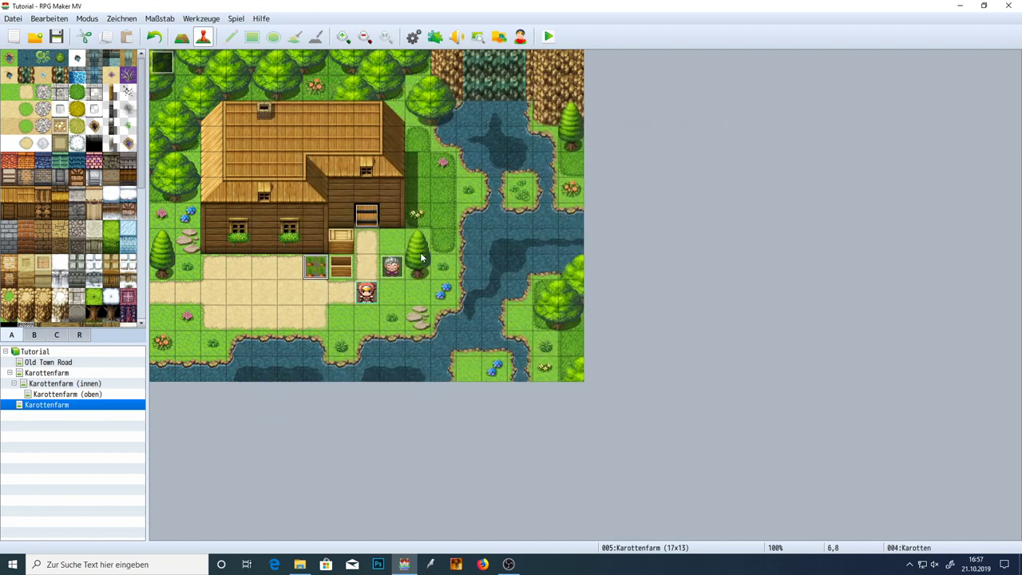
click(290, 271)
key(ctrl+v)
click(266, 269)
key(ctrl+v)
click(246, 269)
key(ctrl+v)
click(216, 269)
key(ctrl+v)
- Open the variable command in the Karotten event at 5,8 and name variables 0005 to 0008 "Timer - Karotte 01"
double_click(293, 272)
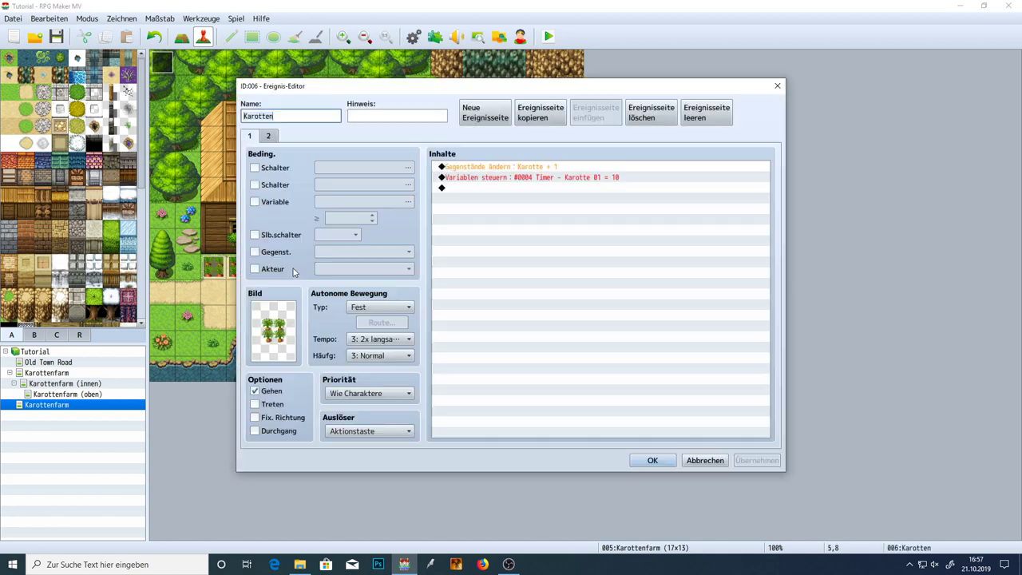
click(519, 178)
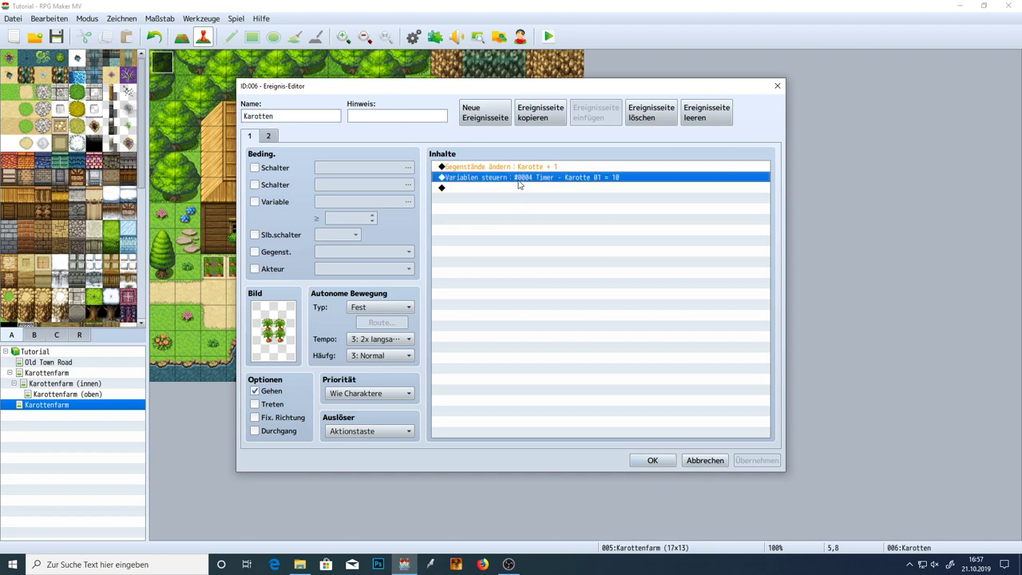
double_click(519, 179)
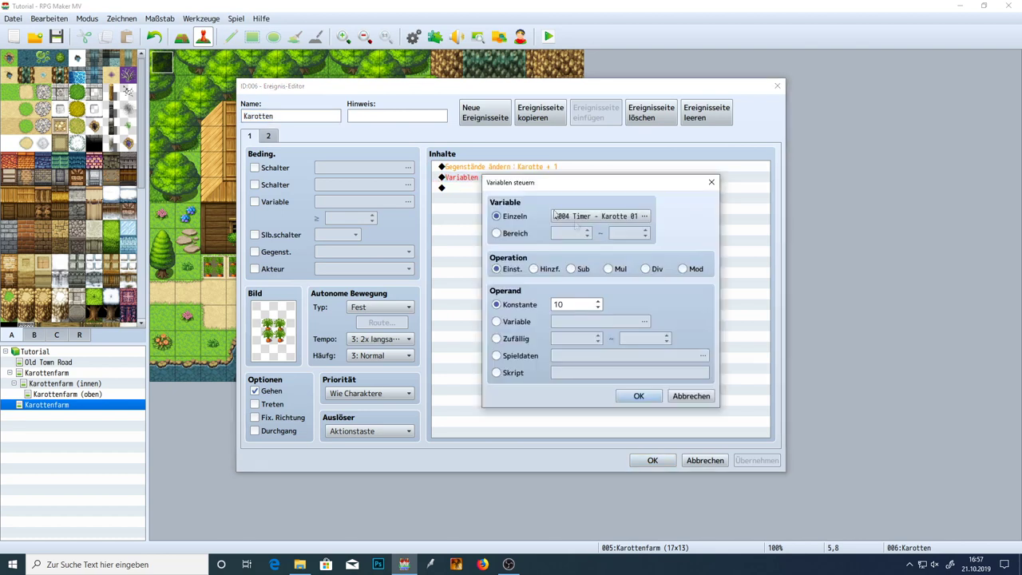
click(630, 215)
click(627, 221)
text(Timer - Karotte 01)
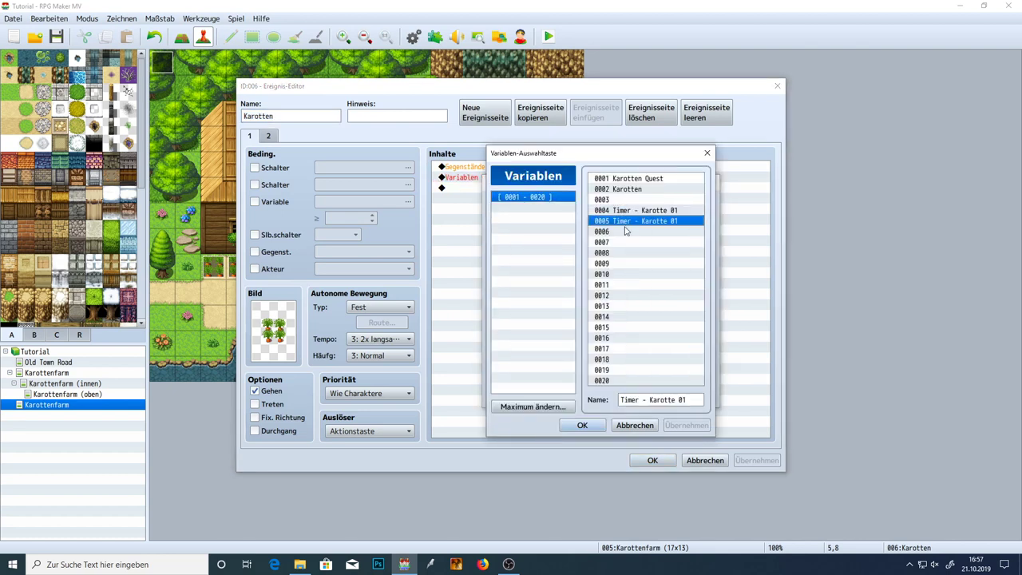
click(628, 232)
text(Timer - Karotte 01)
click(627, 242)
text(Timer - Karotte 01)
click(627, 252)
text(Timer - Karotte 01)
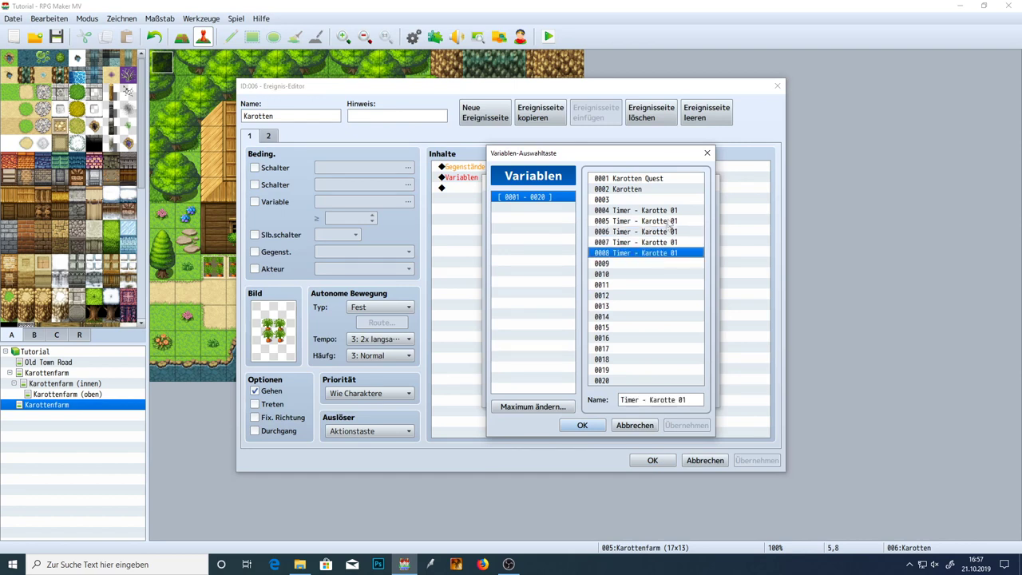
- Rename variable 0005 to "Timer - Karotte 02" and use it in the first page's variable command
click(628, 221)
triple_click(693, 399)
double_click(694, 399)
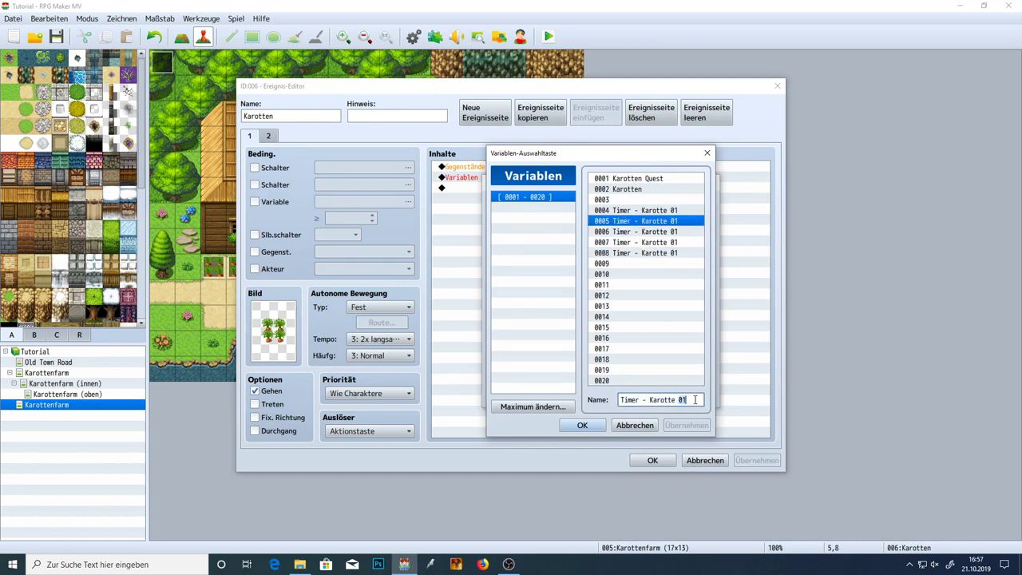
key(BackSpace)
text(2)
key(Return)
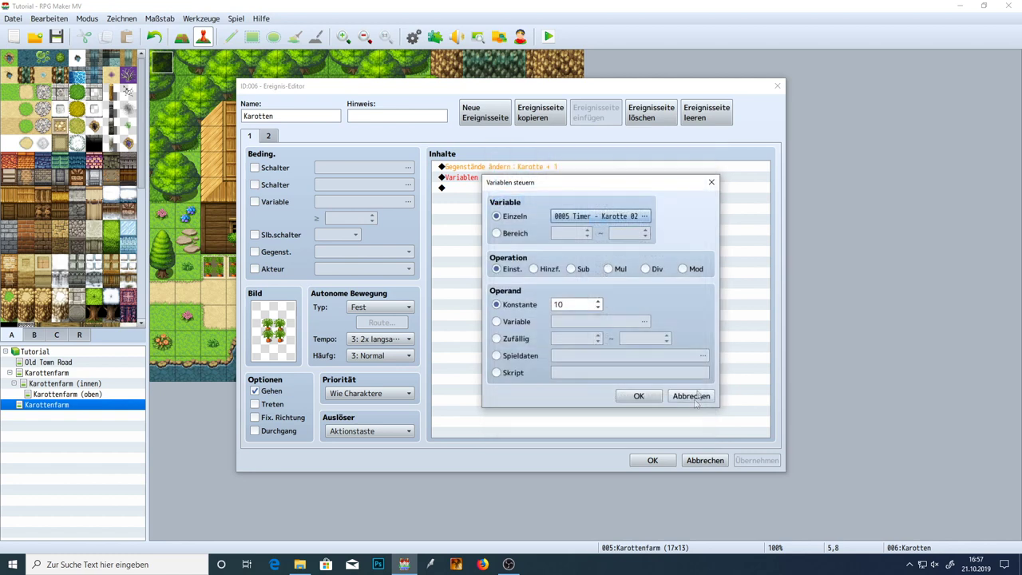
click(639, 395)
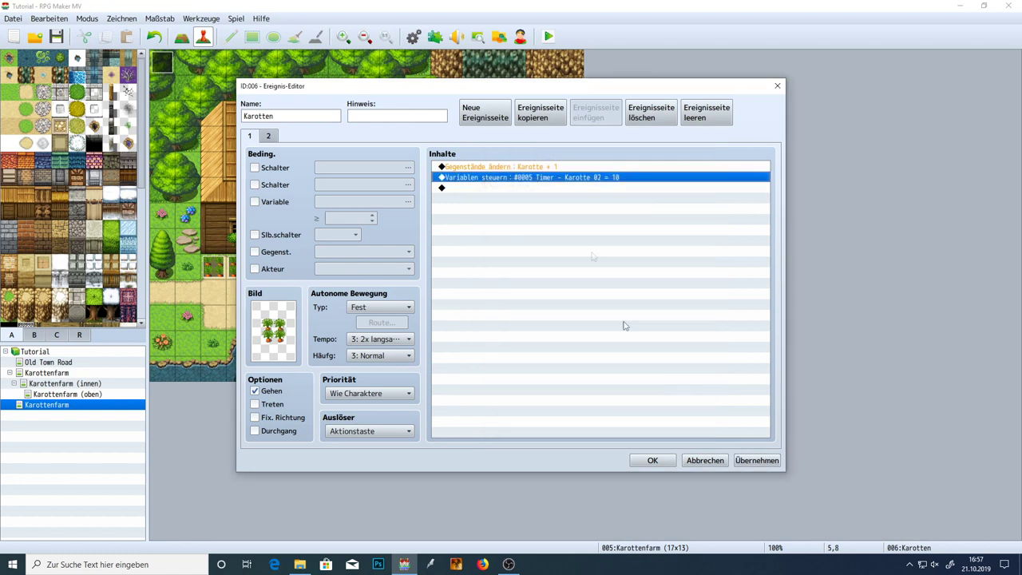
- Reopen the command's variable selection and rename variable 0006 to "Timer - Karotte 03"
double_click(587, 179)
click(643, 216)
click(684, 232)
click(698, 401)
click(699, 403)
key(BackSpace)
text(3)
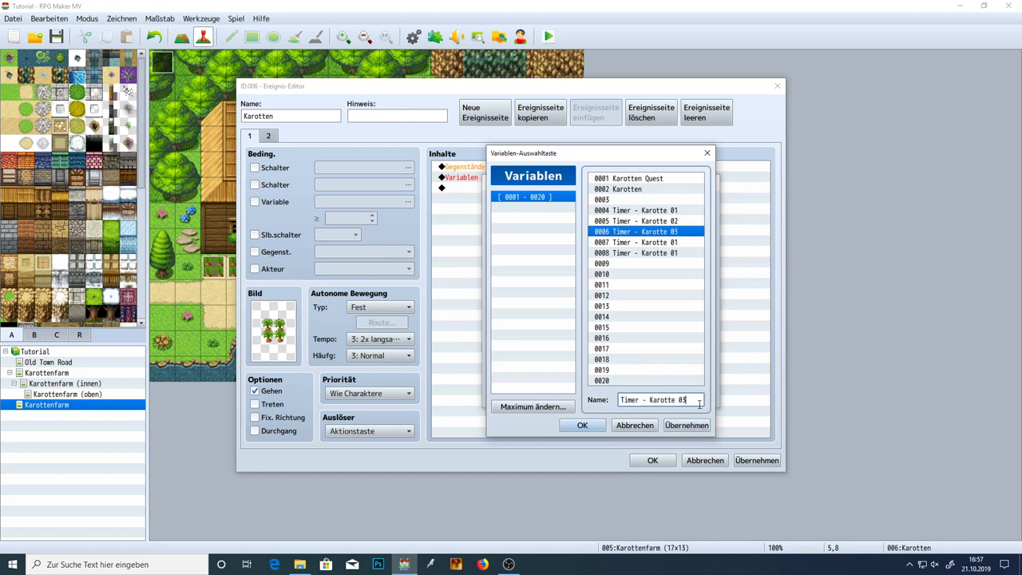
- Rename variable 0007 to "Timer - Karotte 04" and 0008 to "Timer - Karotte 05", keeping 0005 as the command's variable
click(678, 243)
click(696, 401)
click(696, 402)
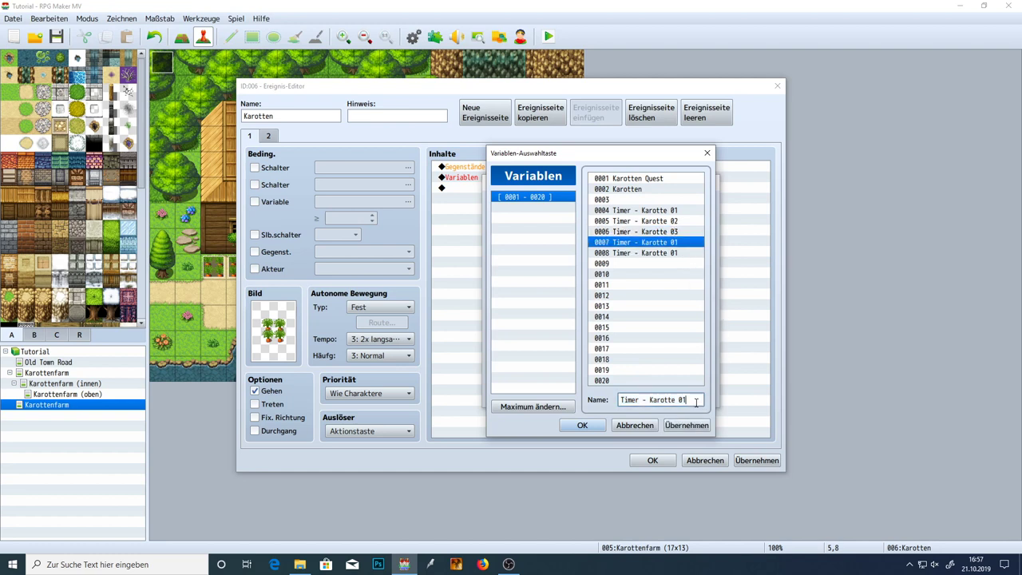
click(658, 253)
click(700, 400)
click(699, 400)
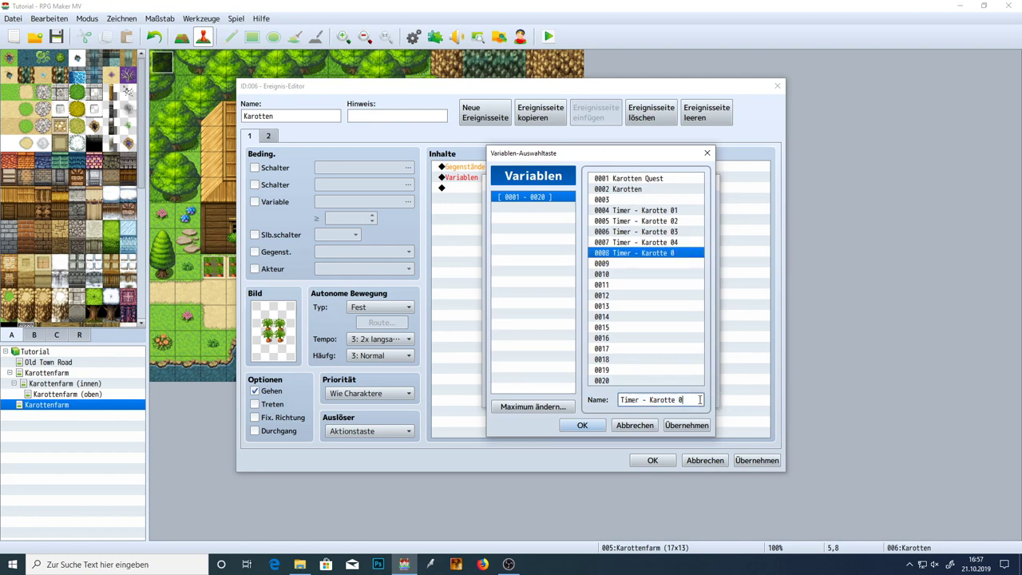
double_click(681, 221)
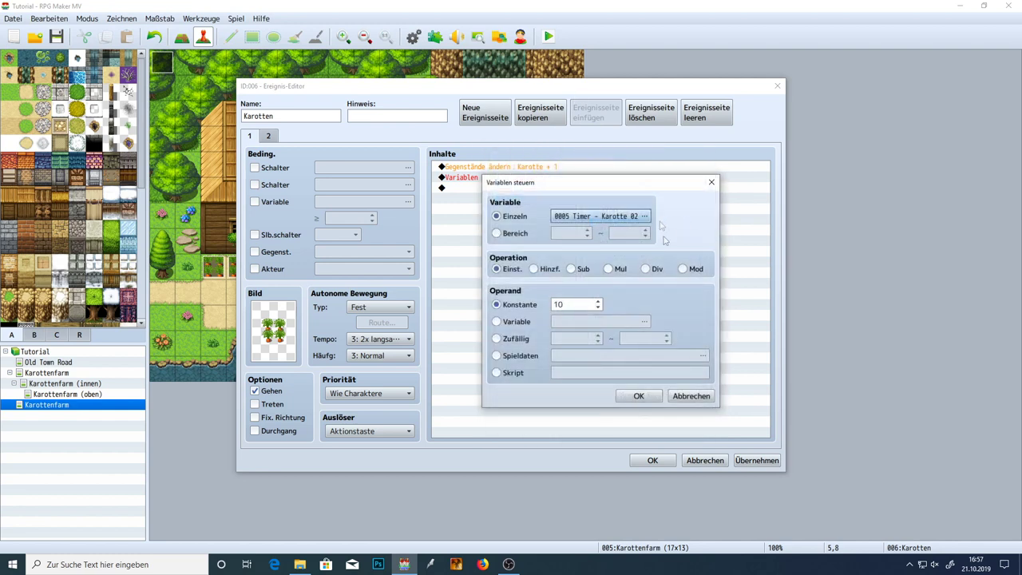
click(639, 396)
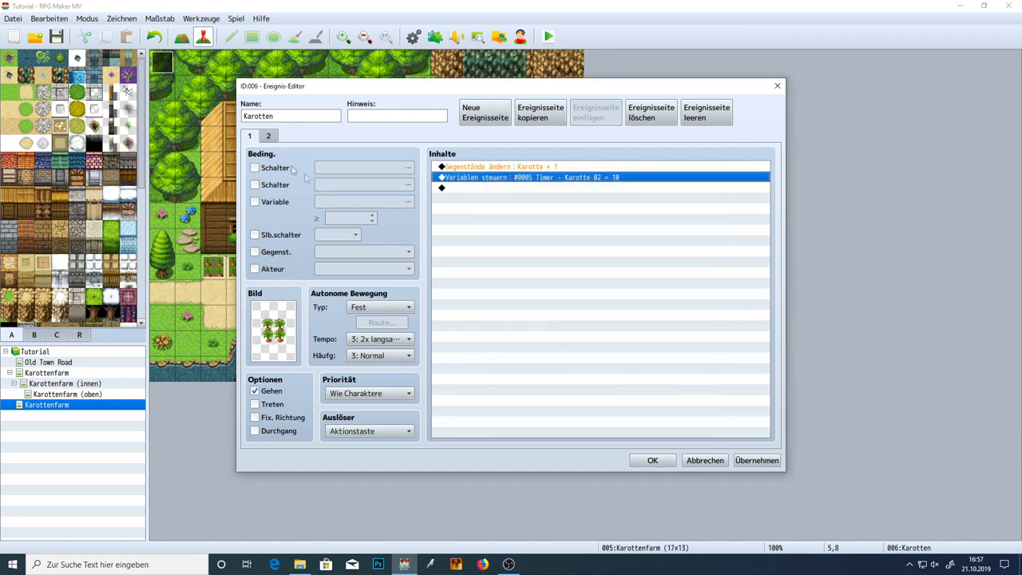
- Set the second page's variable condition to 0005 Timer - Karotte 02 and save the event
click(269, 137)
click(349, 202)
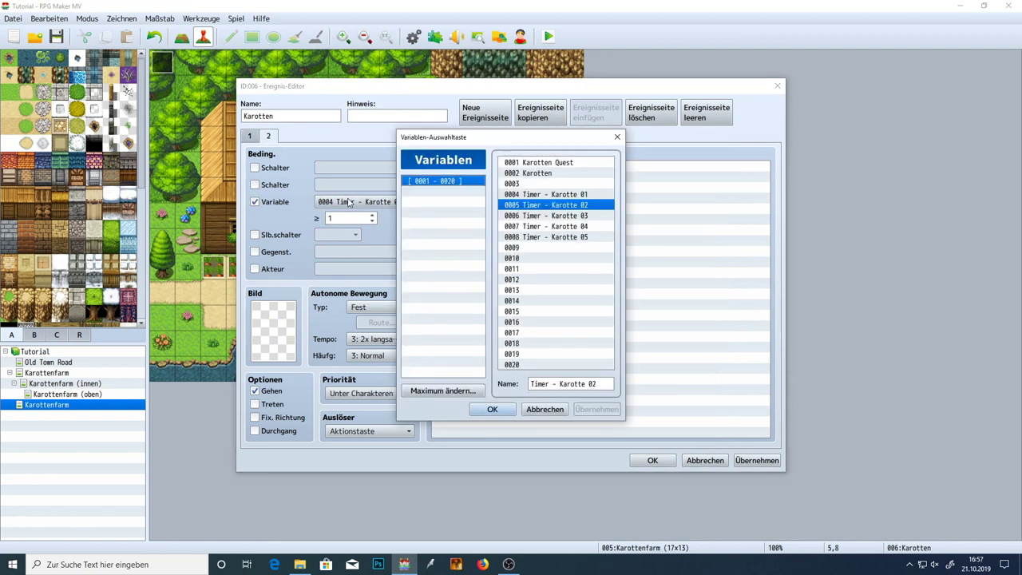
double_click(548, 205)
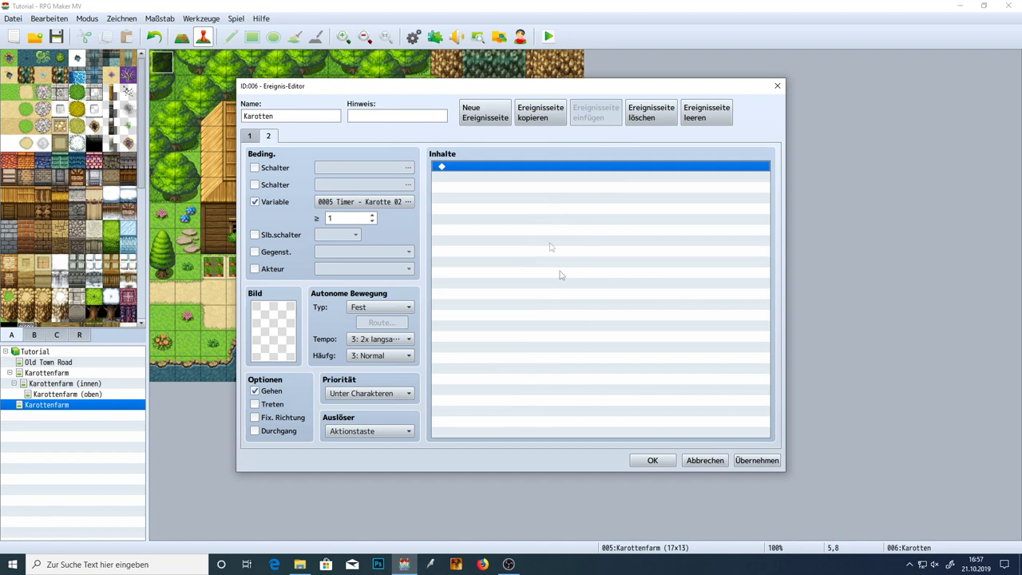
click(652, 461)
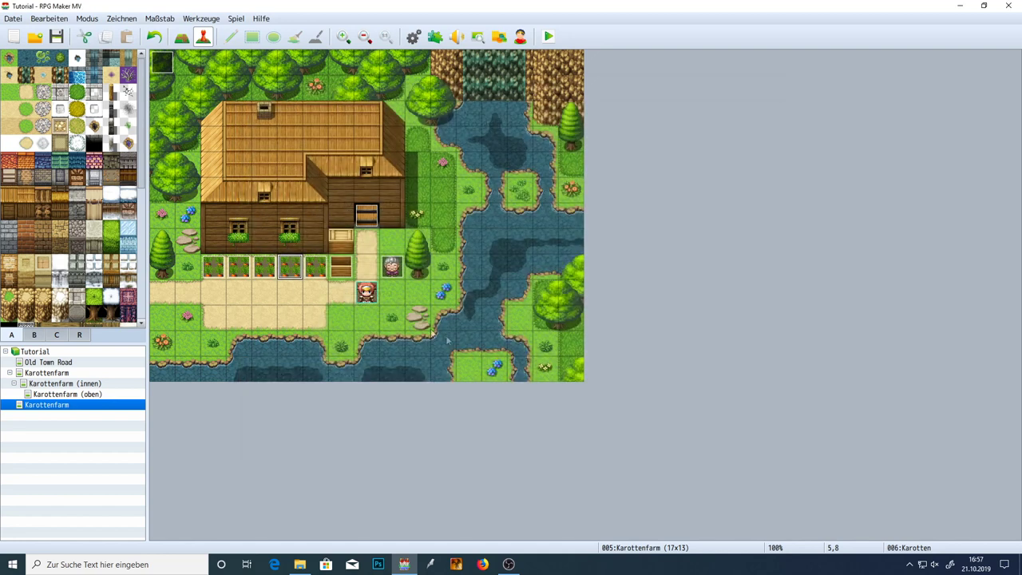
- In the Karotten event at 4,8, set the first page's variable command to 0006 Timer - Karotte 03
double_click(275, 269)
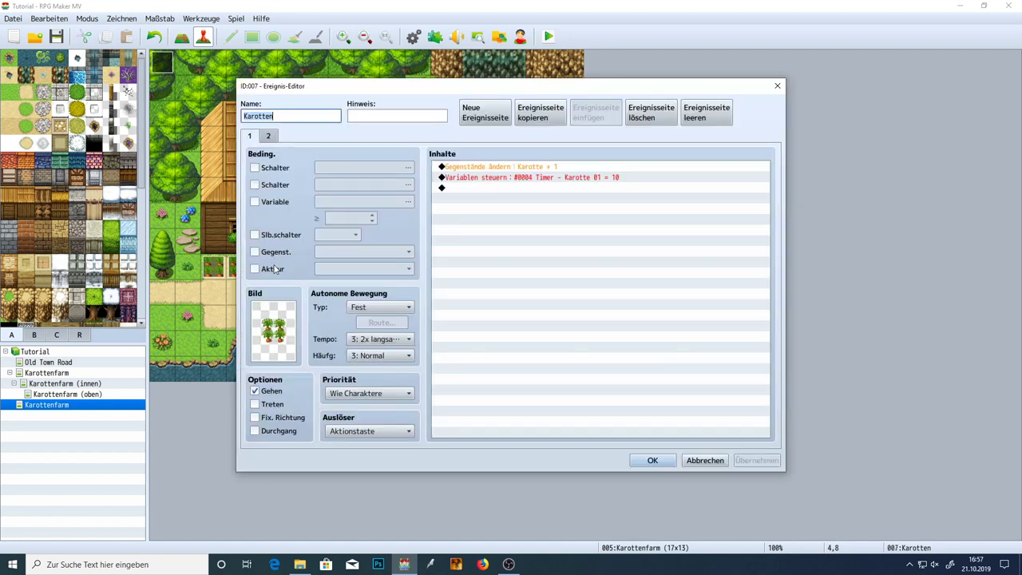
double_click(563, 177)
click(611, 218)
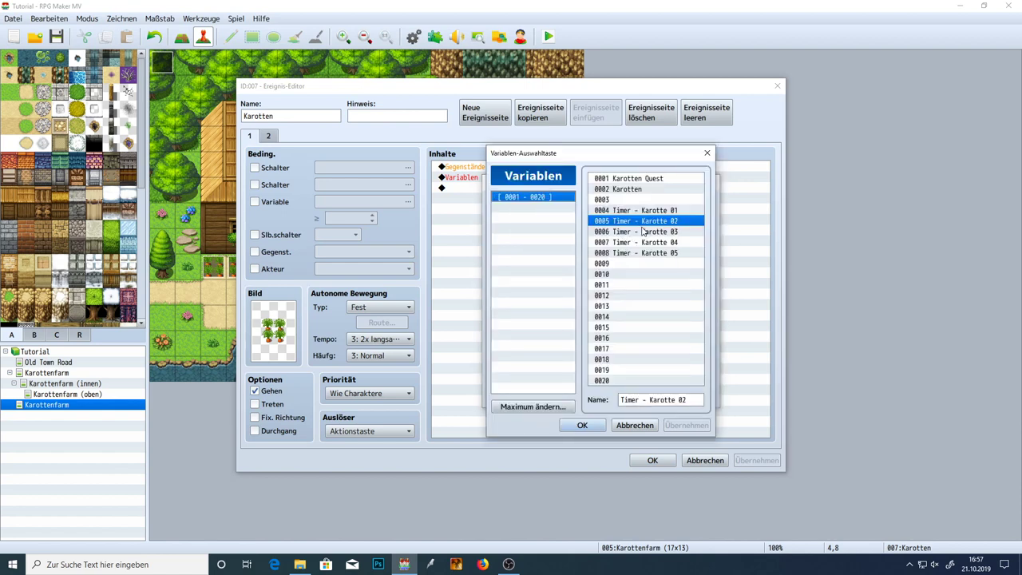
double_click(643, 231)
click(641, 392)
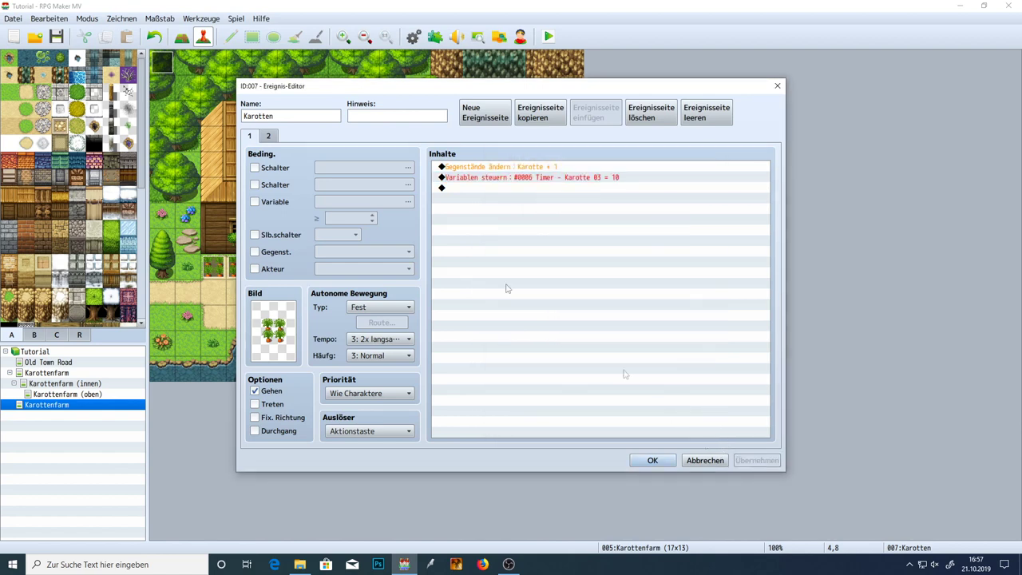
- Set the second page's condition of the 4,8 event to variable 0006 Timer - Karotte 03 and save the event
click(272, 137)
click(375, 201)
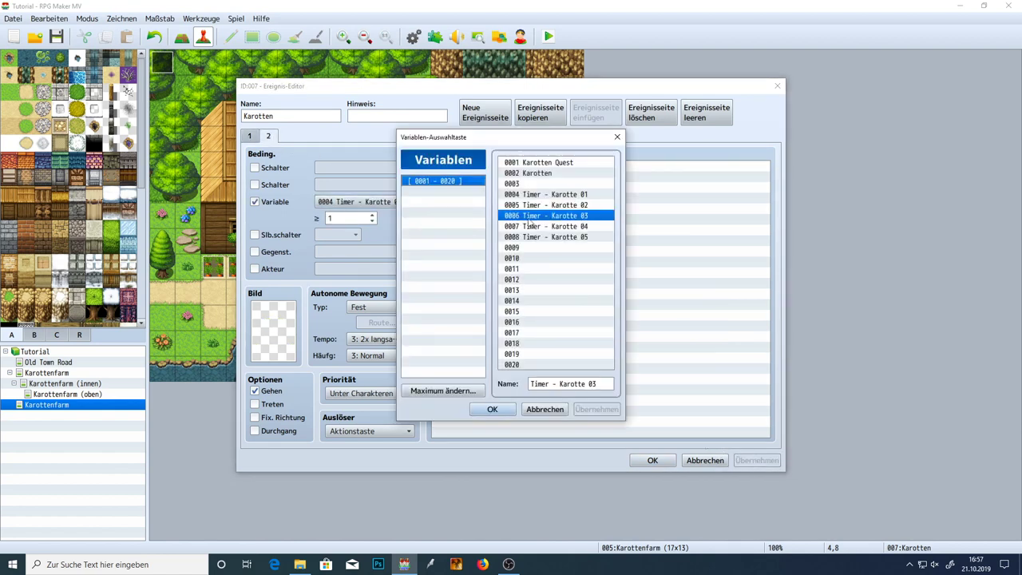
double_click(529, 215)
click(652, 460)
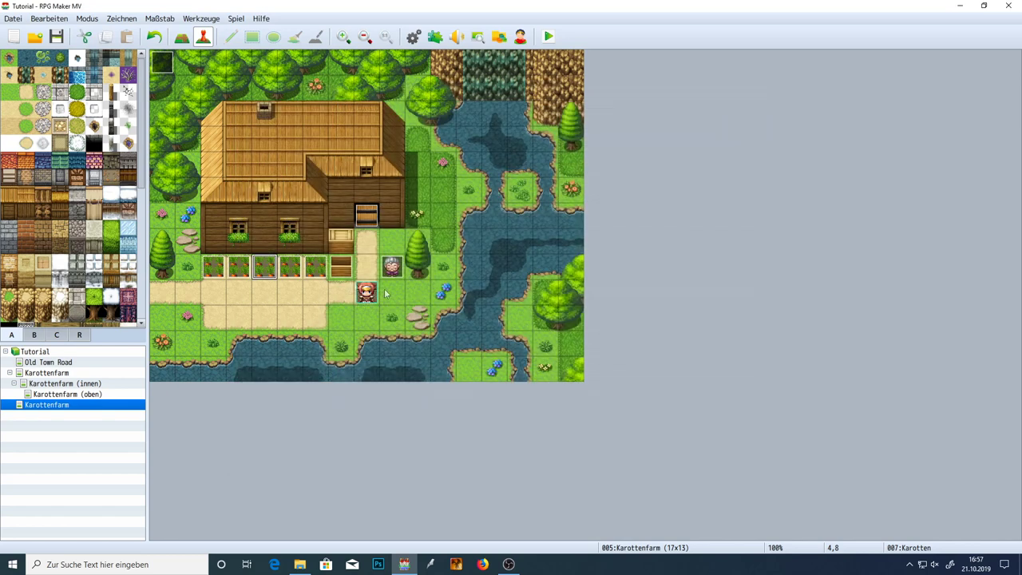
- In the Karotten event at 3,8, set the first page's variable command to 0007 Timer - Karotte 04 and save it
double_click(244, 275)
double_click(547, 176)
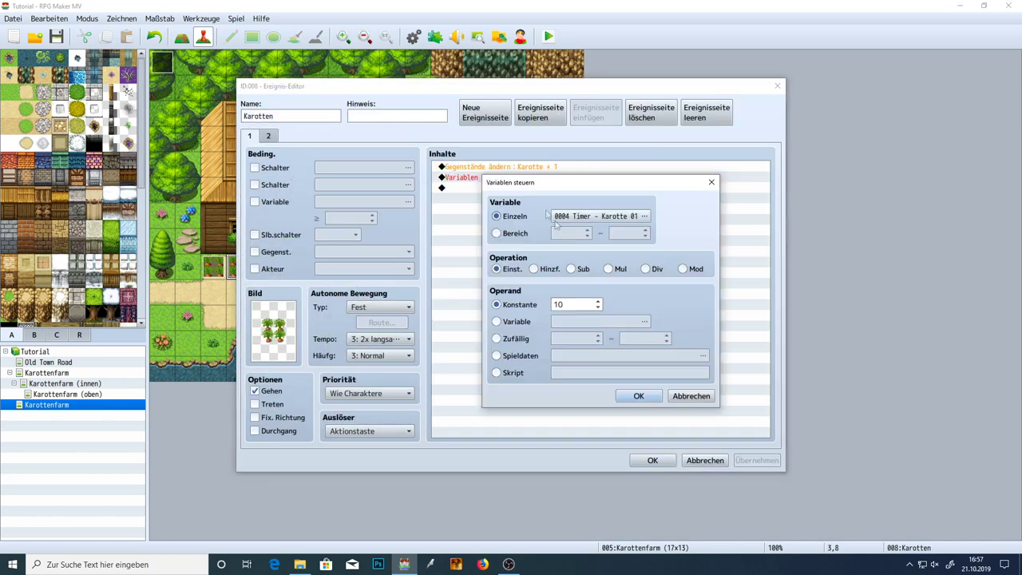
click(559, 218)
double_click(634, 242)
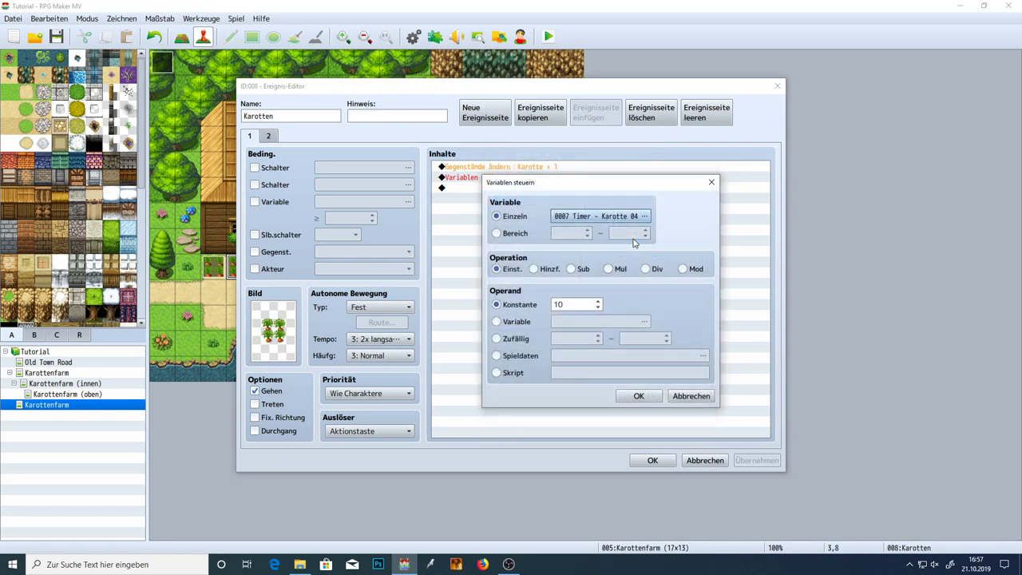
click(639, 395)
click(652, 460)
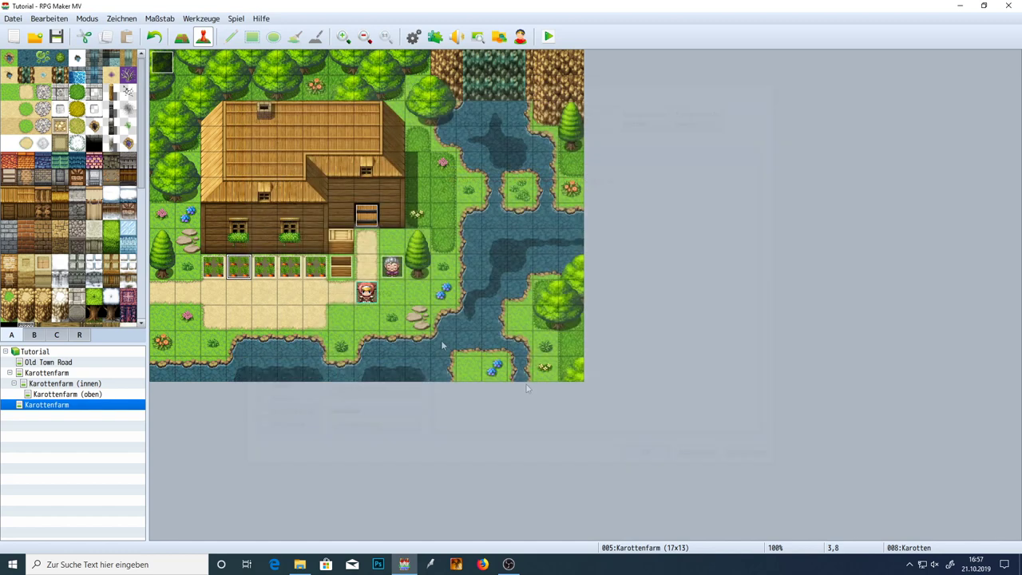
- Reopen the 3,8 event and set its second page's variable condition to 0007 Timer - Karotte 04
double_click(244, 271)
click(268, 135)
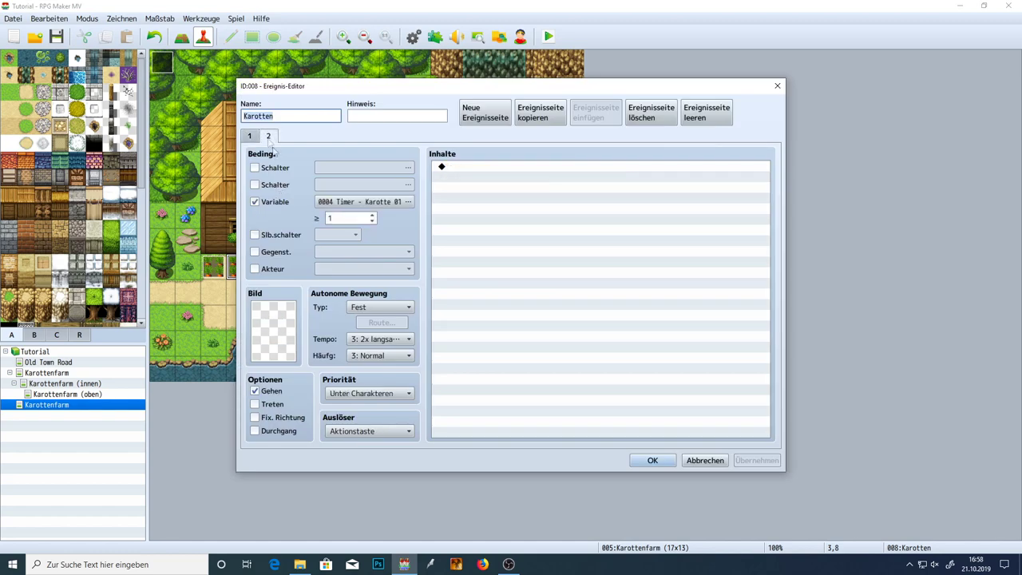
click(355, 201)
double_click(534, 226)
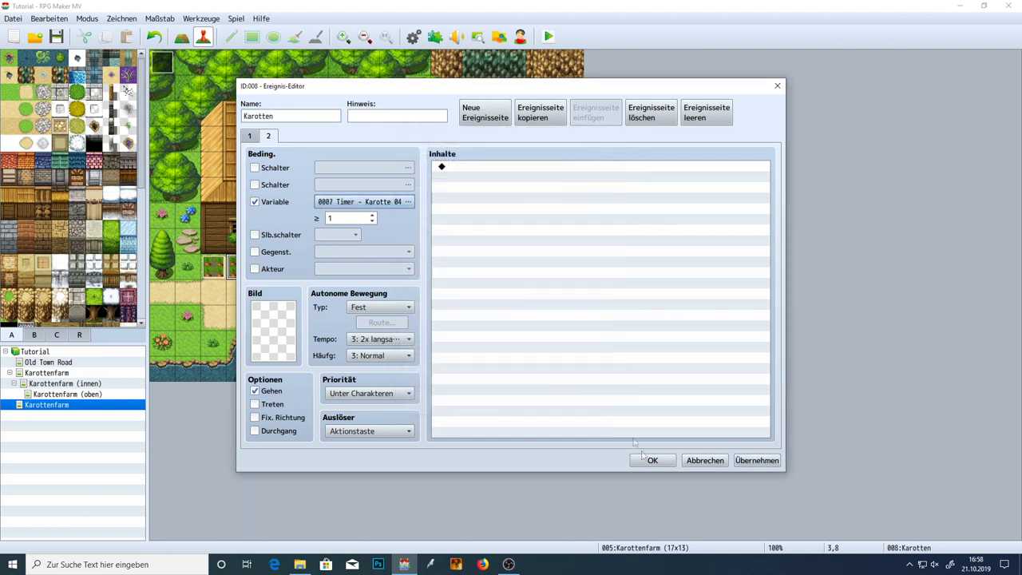
click(652, 460)
- In the Karotten event at 2,8, set the second page's variable condition to 0008 Timer - Karotte 05
double_click(210, 271)
click(268, 136)
click(355, 202)
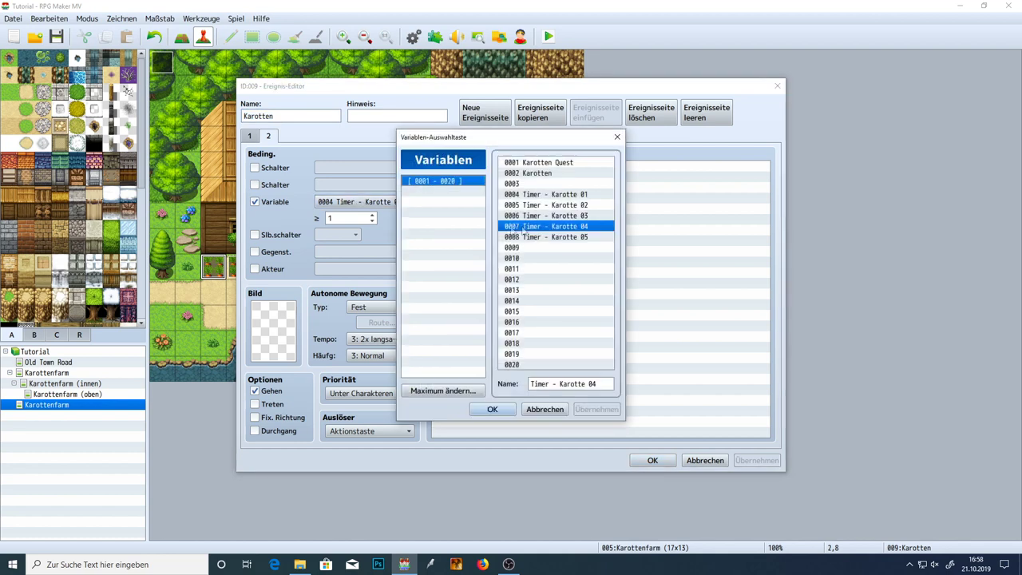
double_click(541, 238)
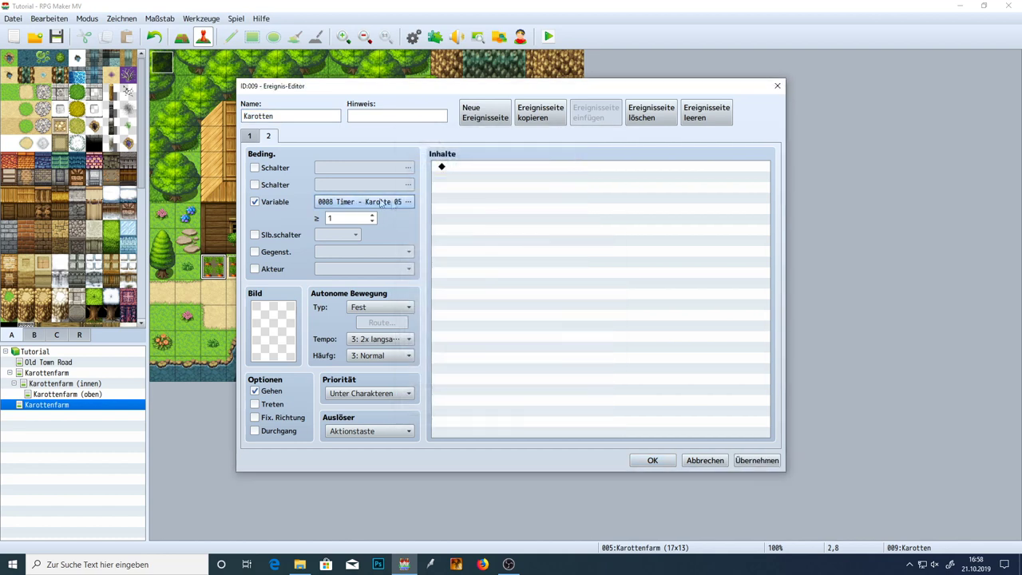
- Set the first page's variable command of the 2,8 event to 0008 Timer - Karotte 05 and save the event
click(249, 136)
double_click(488, 178)
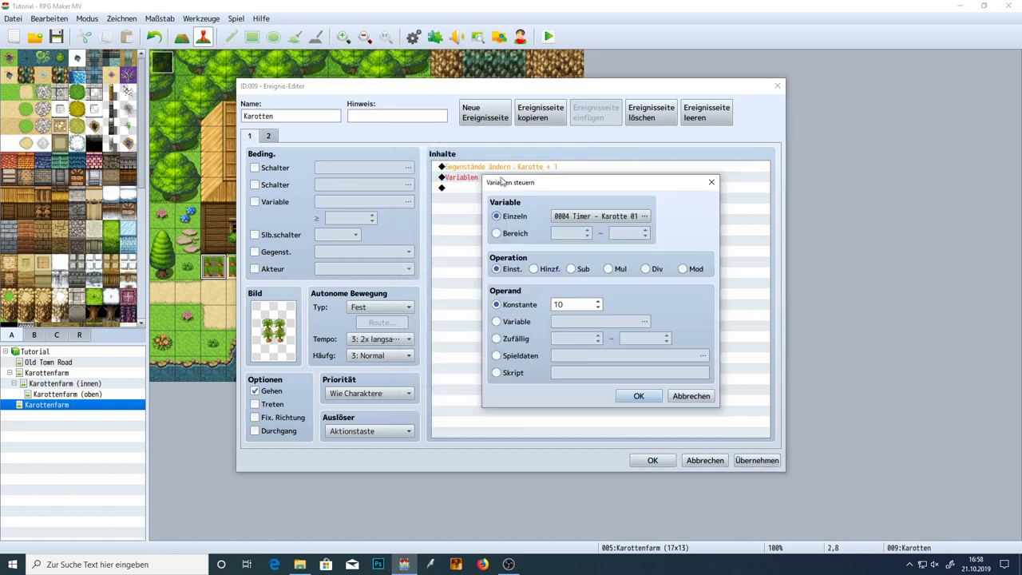
click(598, 216)
double_click(621, 254)
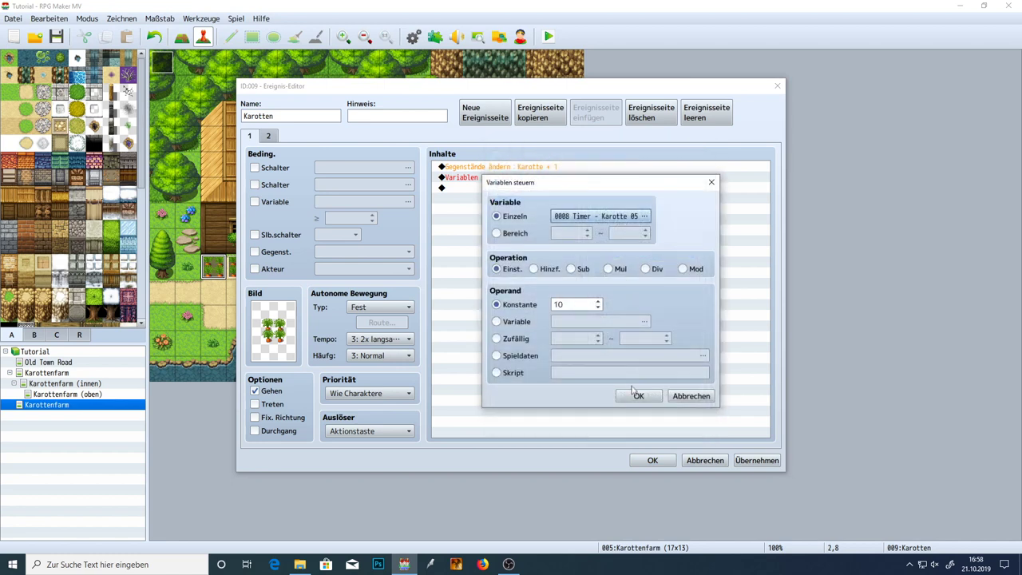
click(636, 394)
click(754, 460)
click(658, 463)
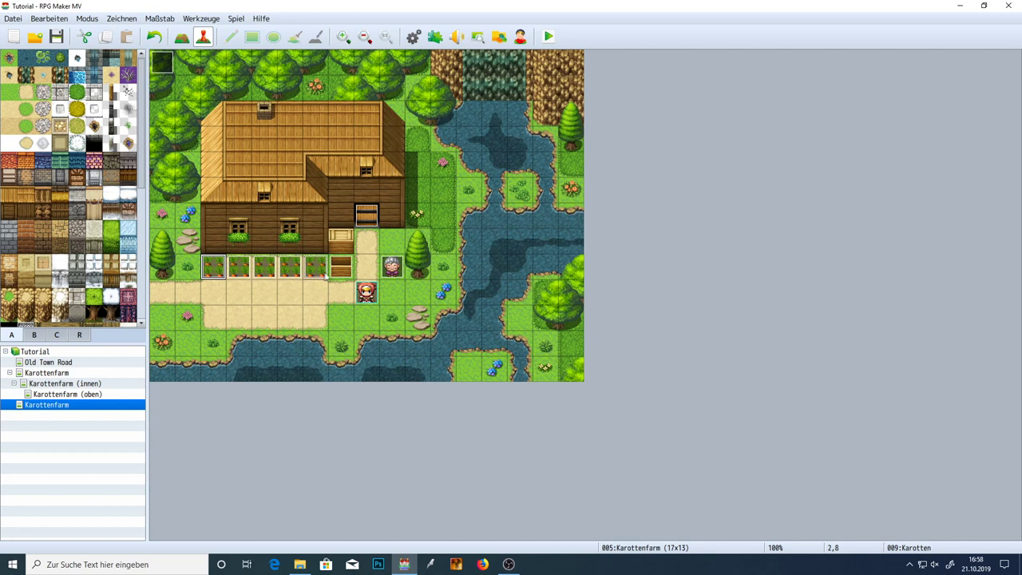
- Playtest harvesting the carrot row in front of the house and close the test game
click(546, 39)
key(Return)
key(Up)
key(Return)
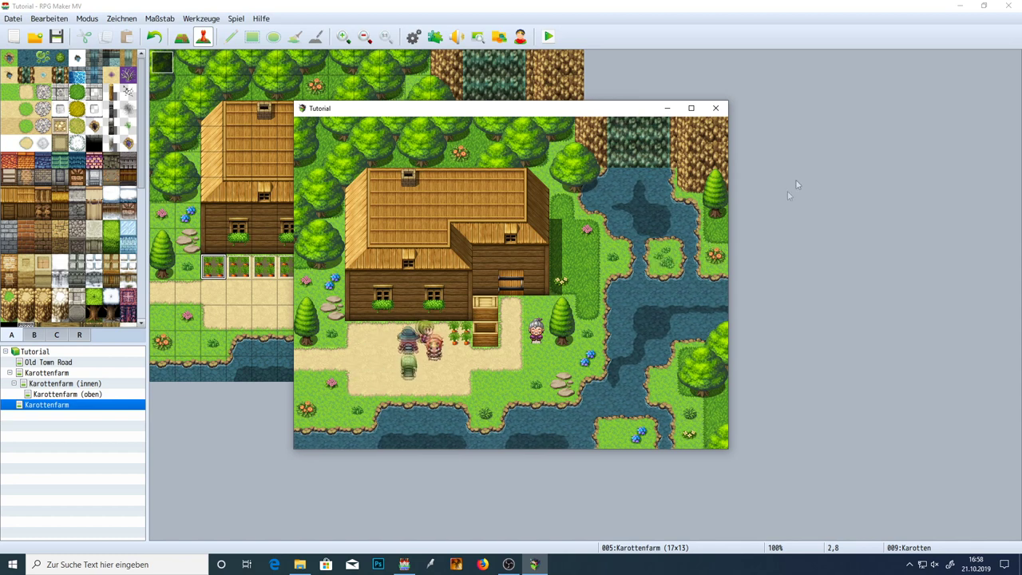
click(715, 108)
- In the Timer common event, copy the If block for Timer - Karotte 01 and paste it below the original
click(413, 36)
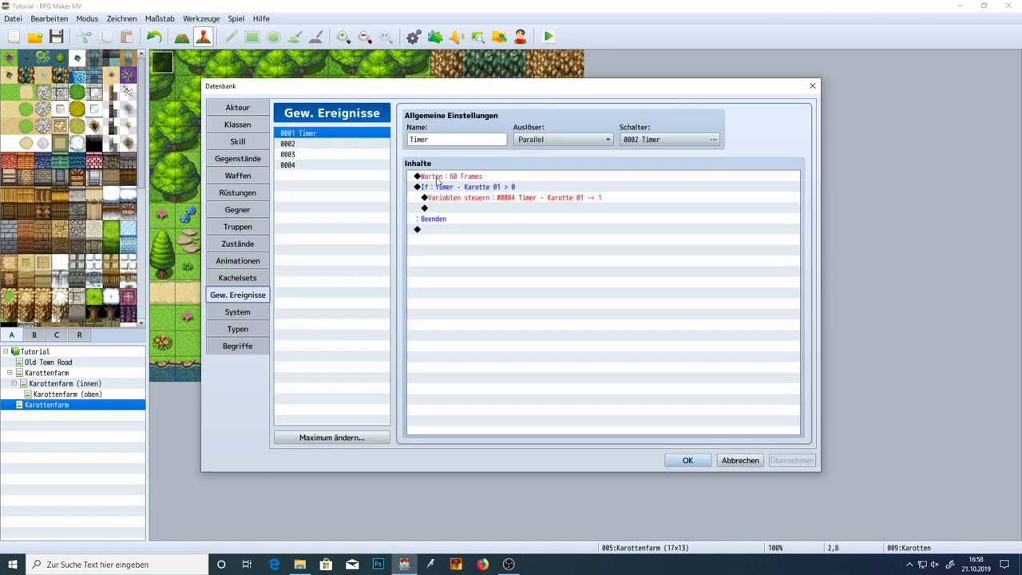
click(447, 189)
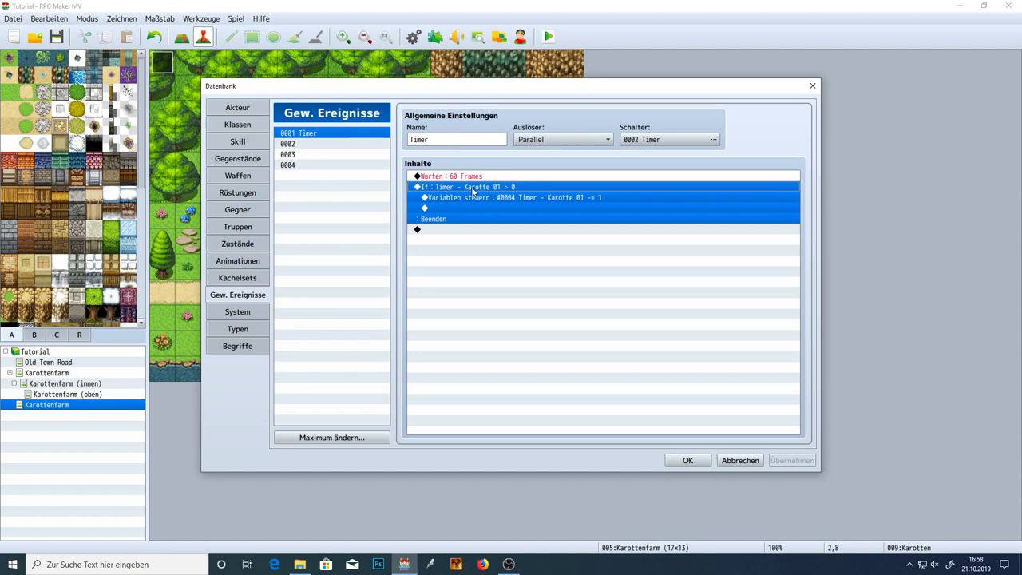
key(ctrl+c)
key(Down)
key(Down)
key(Down)
key(ctrl+v)
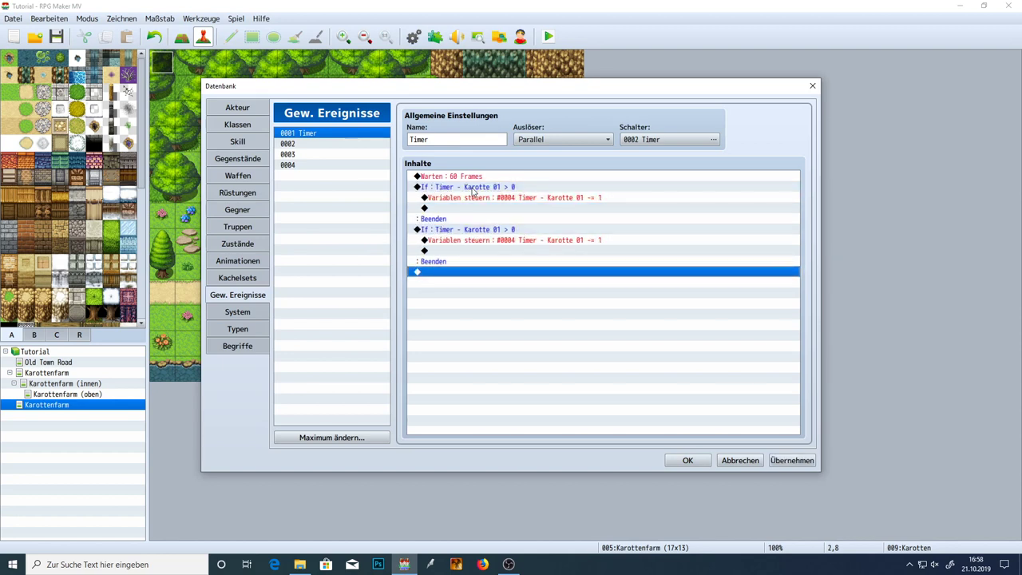
- Paste three more copies of the Timer - Karotte 01 If block into the Timer common event
key(ctrl+v)
key(ctrl+v)
key(ctrl+v)
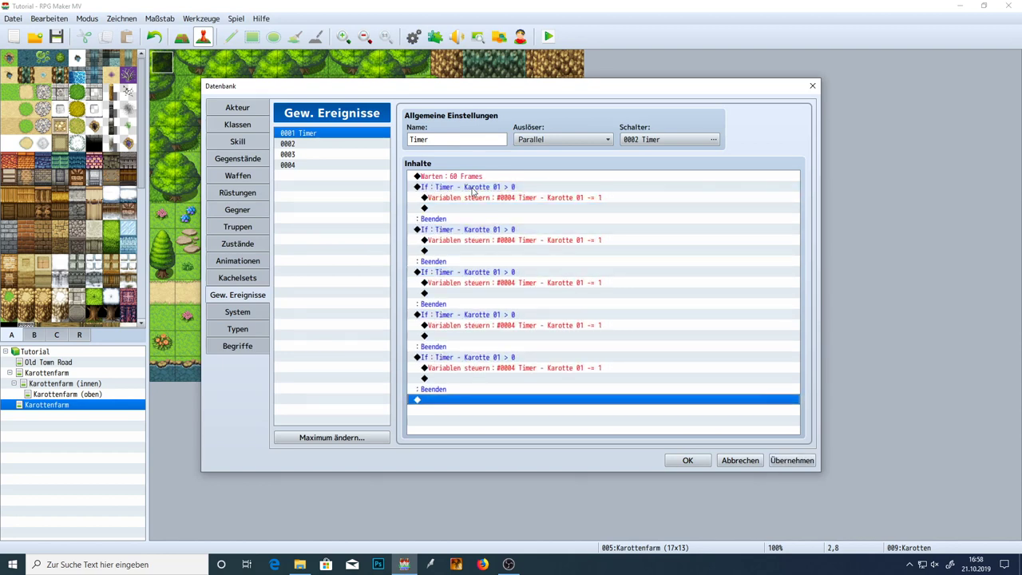
- Set the second If block's condition variable to 0005 Timer - Karotte 02
click(505, 231)
double_click(505, 231)
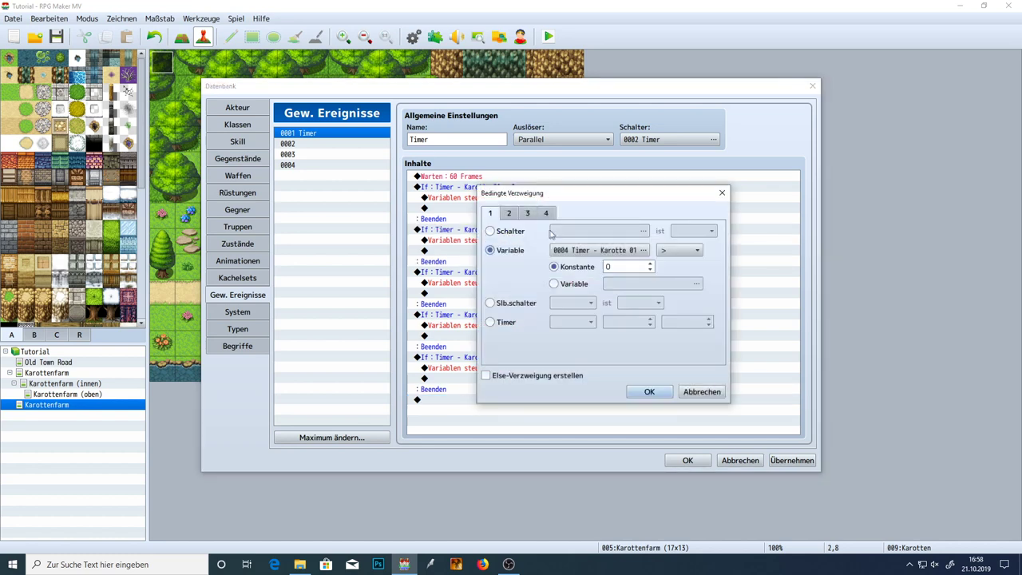
click(589, 254)
double_click(633, 230)
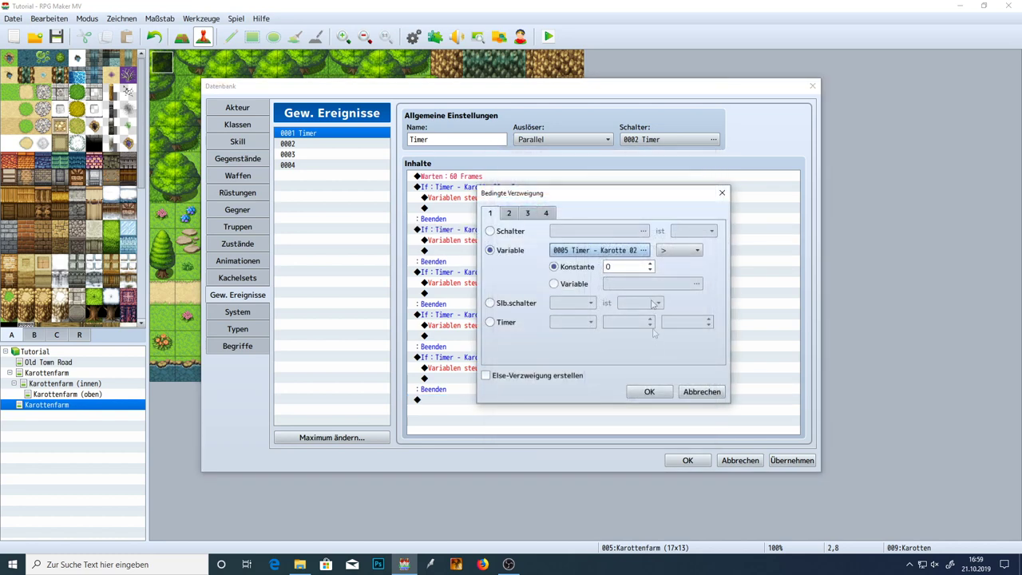
click(647, 390)
- Make the variable command inside the second If block subtract from 0005 Timer - Karotte 02
click(478, 250)
double_click(479, 250)
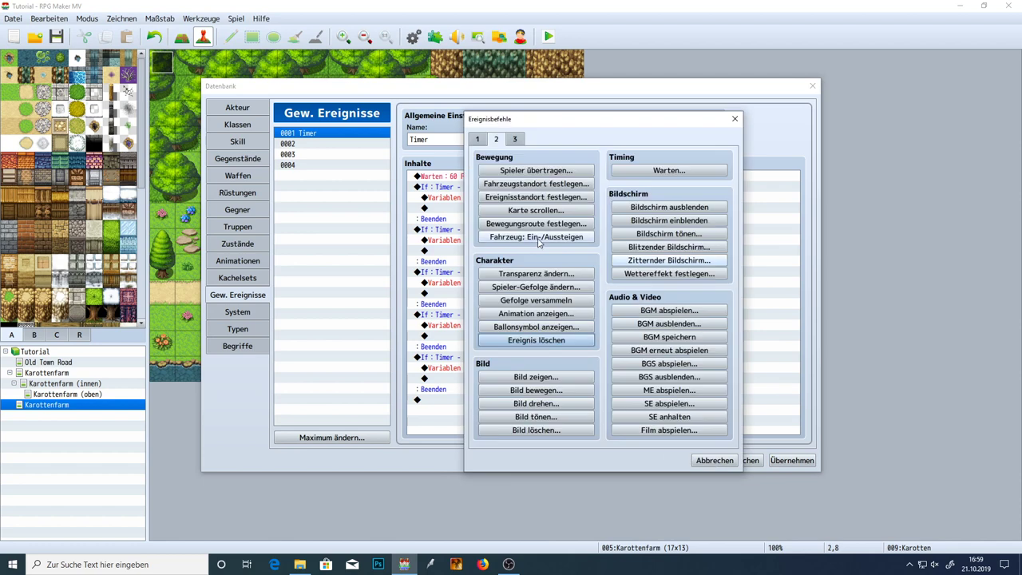
click(714, 460)
click(551, 241)
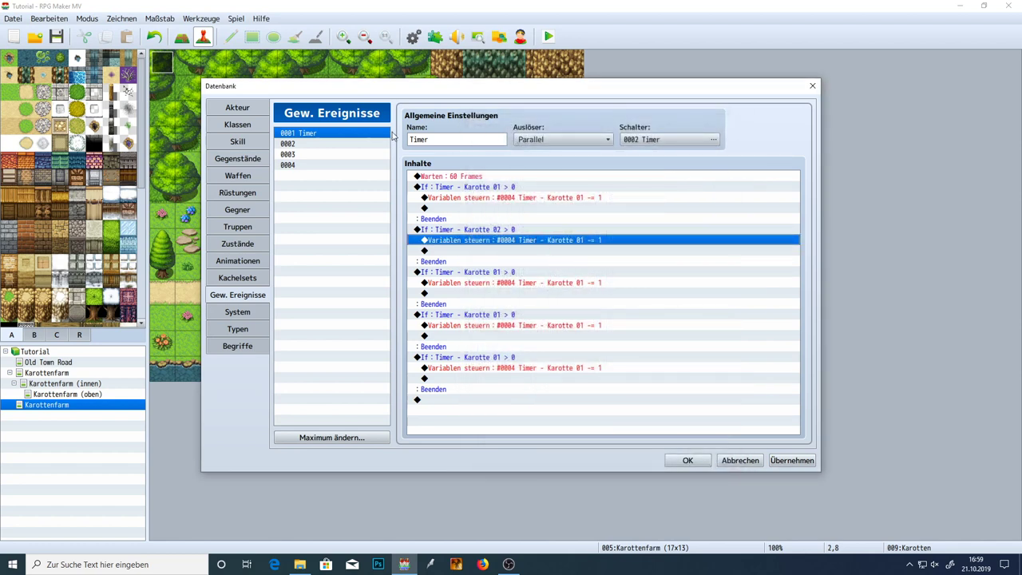
double_click(577, 239)
click(632, 222)
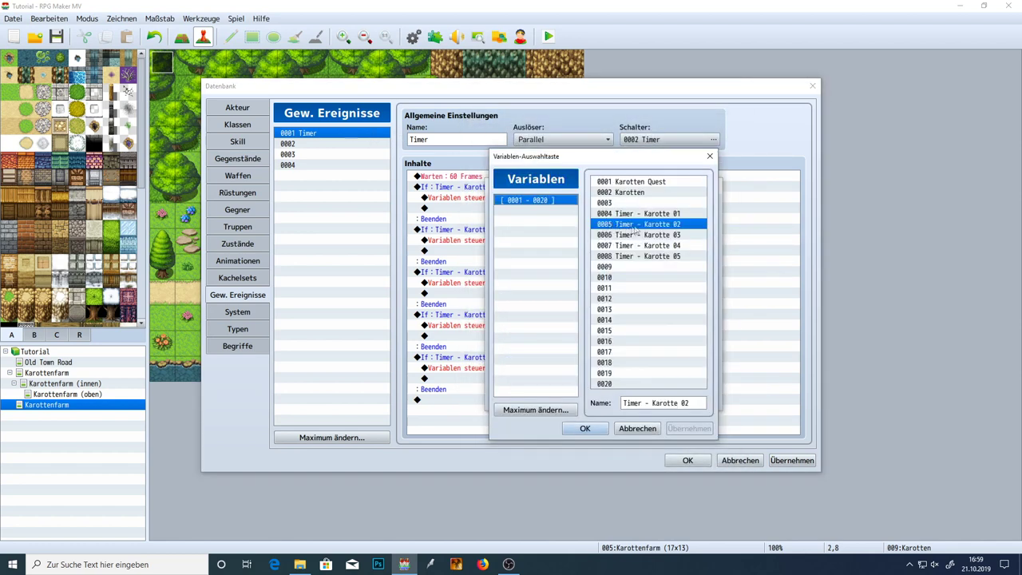
double_click(643, 225)
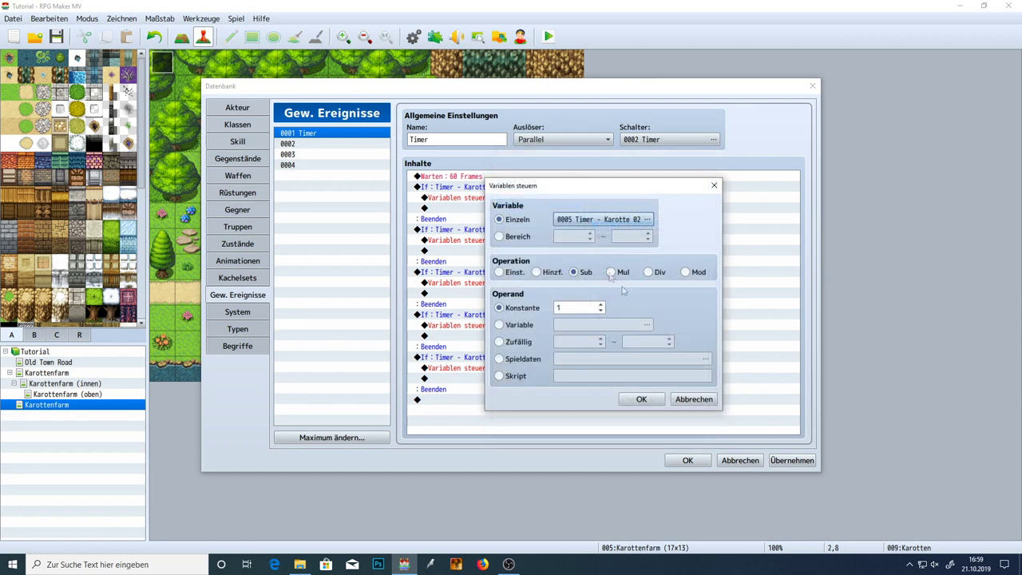
click(641, 403)
- Set both the condition and the variable command of the third If block to 0006 Timer - Karotte 03
click(520, 283)
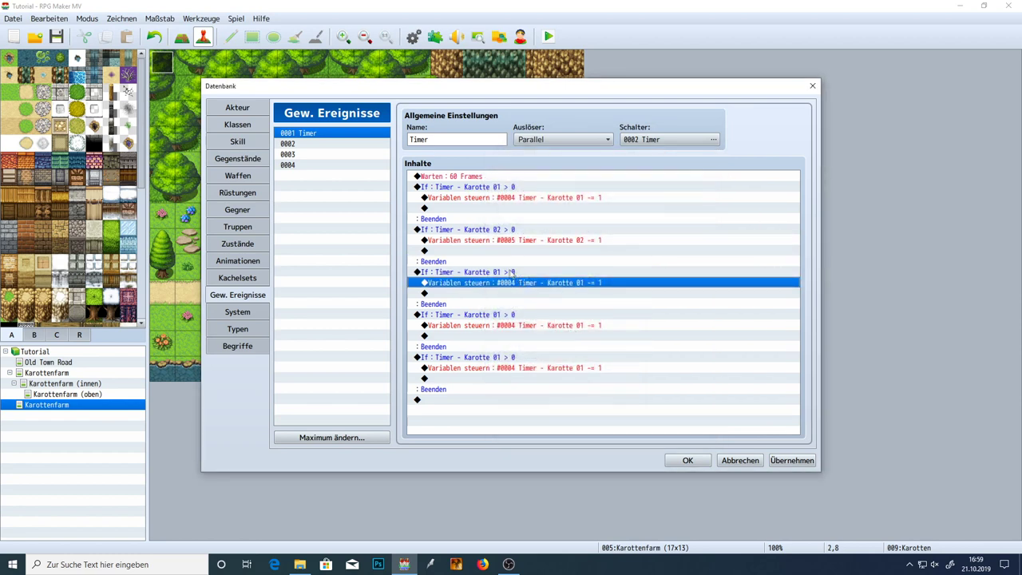
double_click(509, 272)
click(594, 250)
double_click(626, 235)
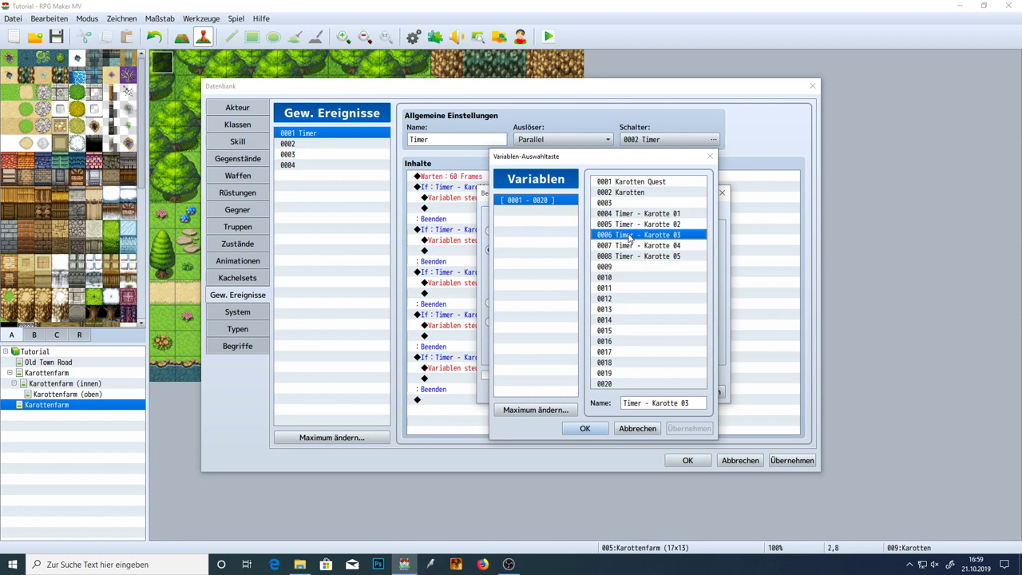
click(657, 388)
double_click(538, 283)
click(627, 221)
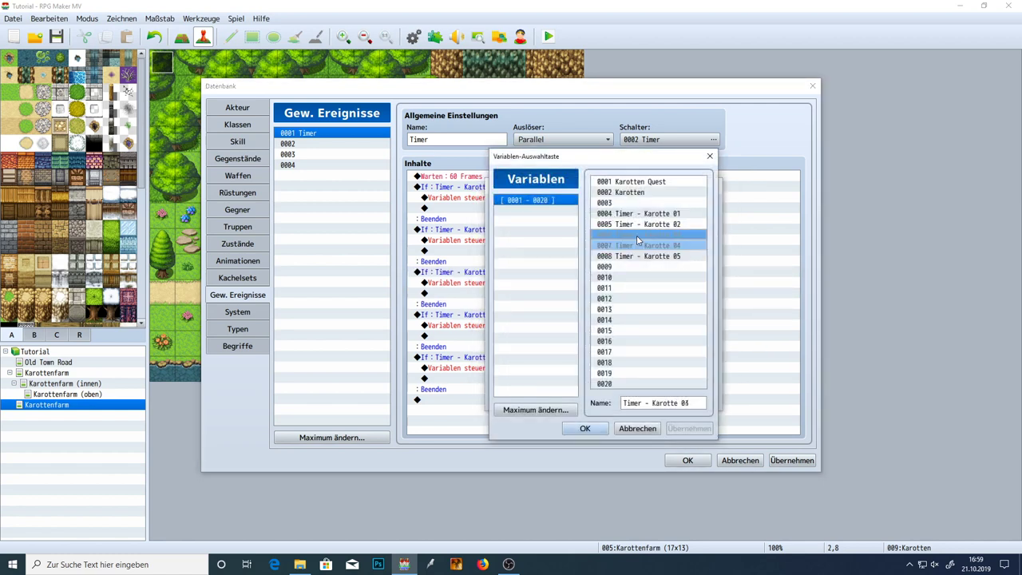
double_click(638, 236)
click(643, 396)
- Set both the condition and the variable command of the fourth If block to 0007 Timer - Karotte 04
double_click(508, 313)
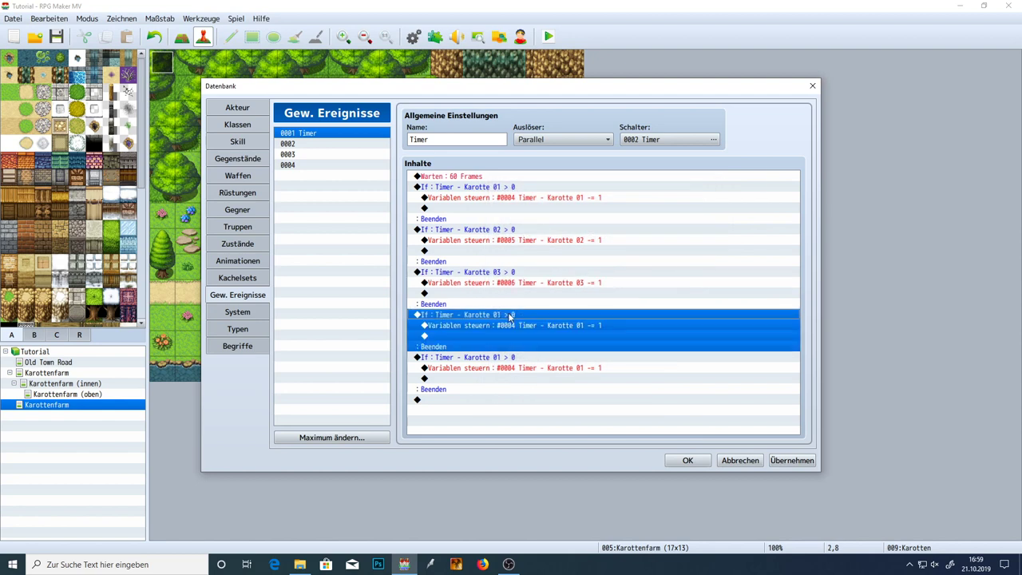
click(595, 251)
double_click(630, 245)
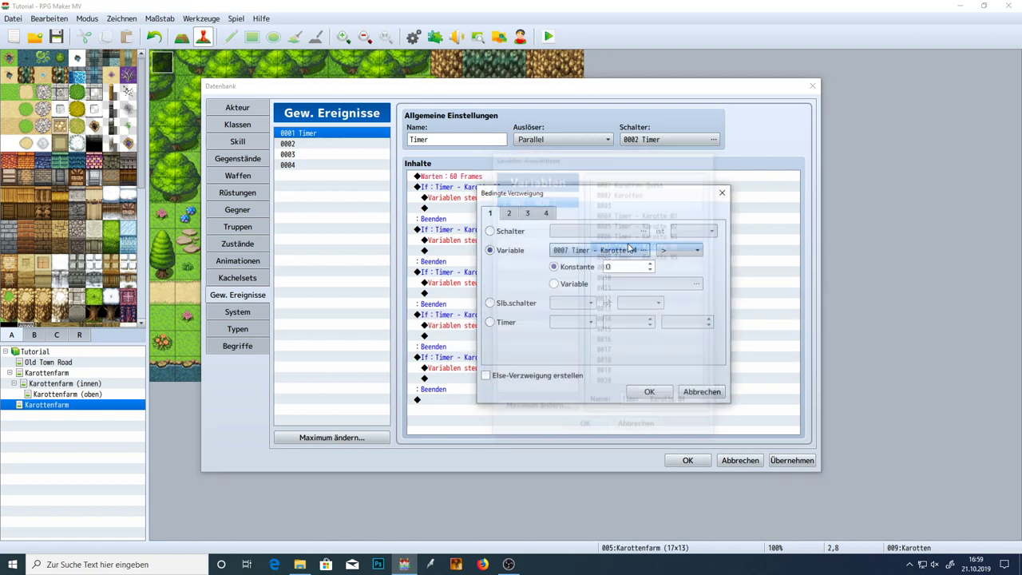
click(643, 391)
click(514, 325)
double_click(515, 325)
click(615, 222)
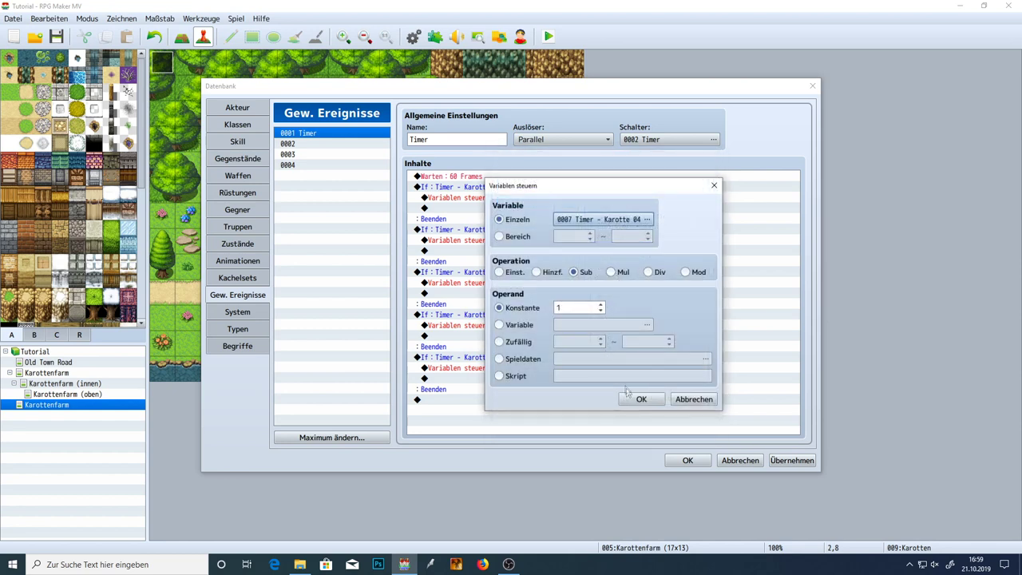
click(635, 398)
- Set the fifth If block's condition and variable command to 0008 Timer - Karotte 05 and save the database changes
double_click(514, 356)
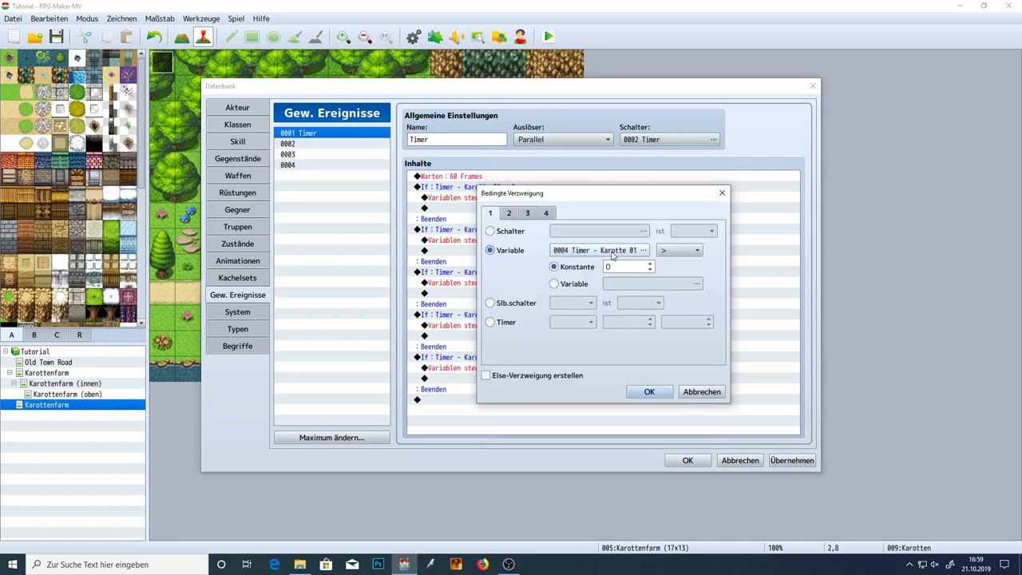
click(599, 250)
click(632, 256)
click(584, 428)
click(648, 393)
double_click(606, 368)
click(622, 219)
double_click(631, 256)
click(641, 399)
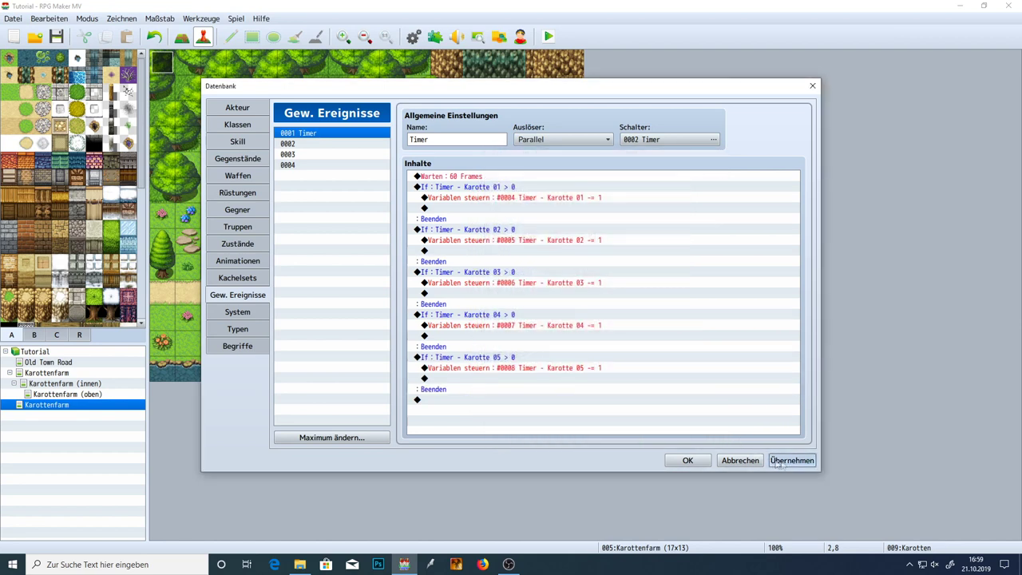
click(685, 460)
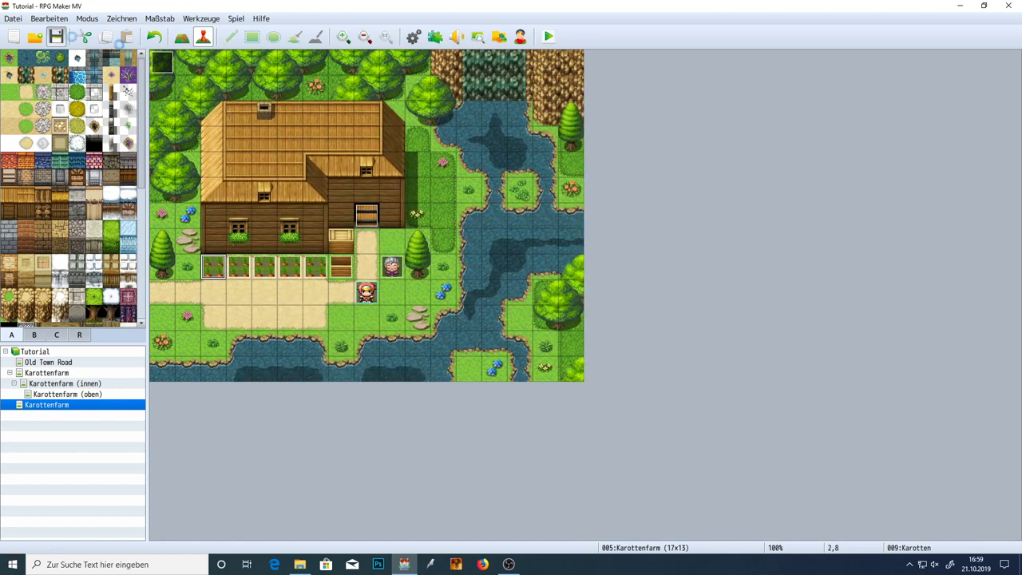
- Playtest harvesting and regrowing the carrots in front of the house and close the test game
click(547, 36)
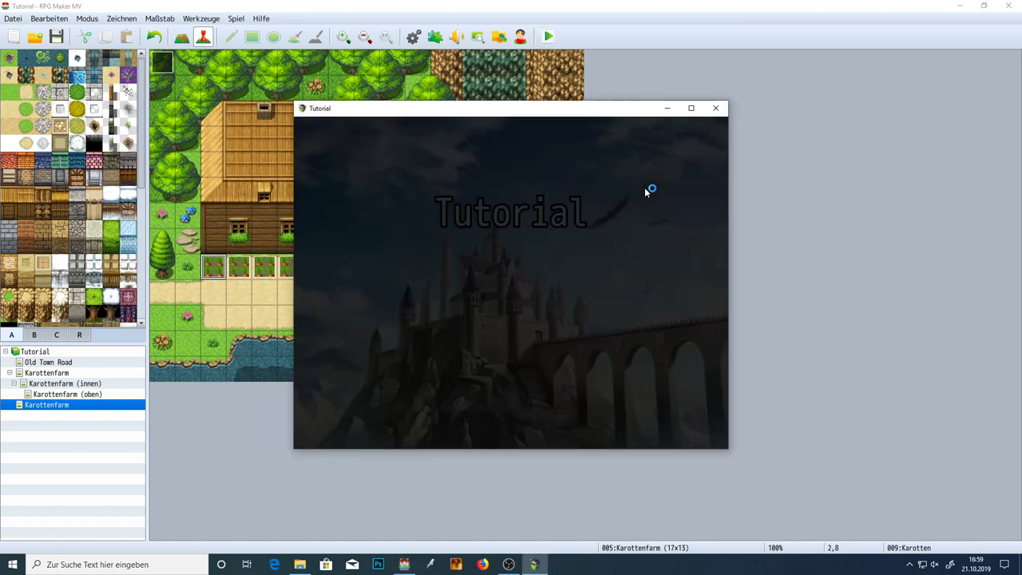
key(Up)
key(Return)
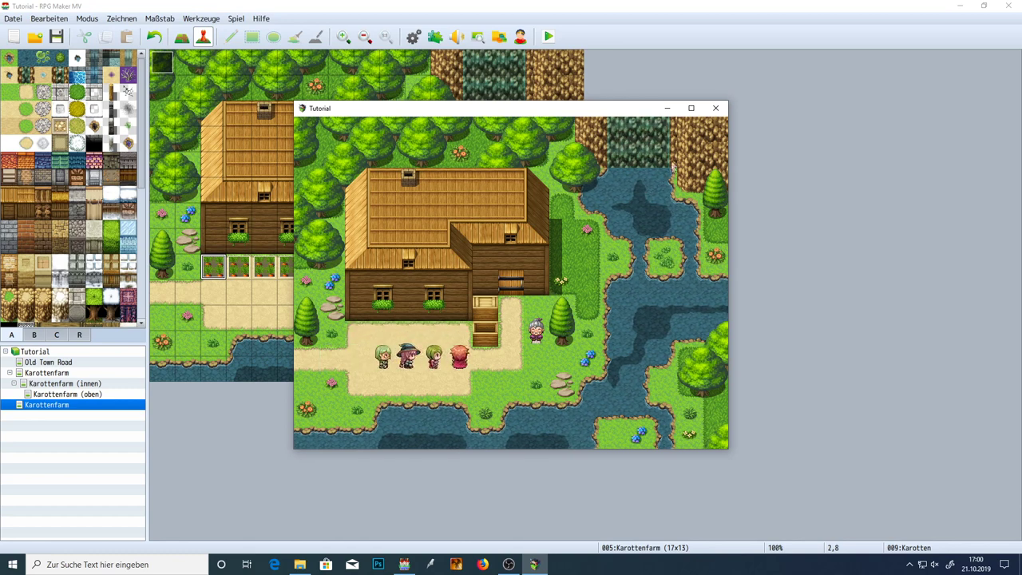
click(715, 107)
- Replace the Frau event's message with "Wenn ihr mir Karotten bringt, dann gebe ich euch dafür Gold."
double_click(392, 268)
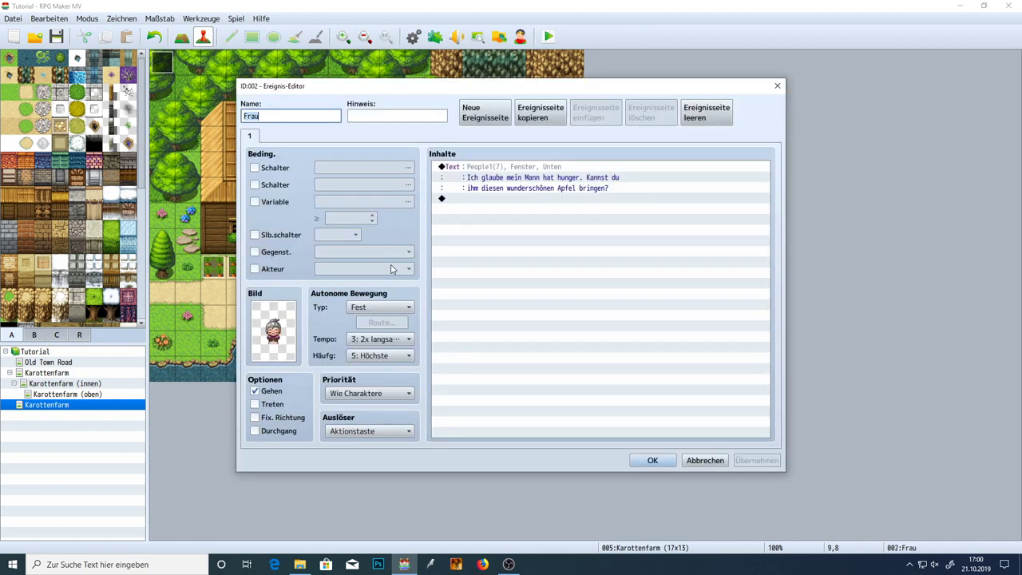
double_click(528, 178)
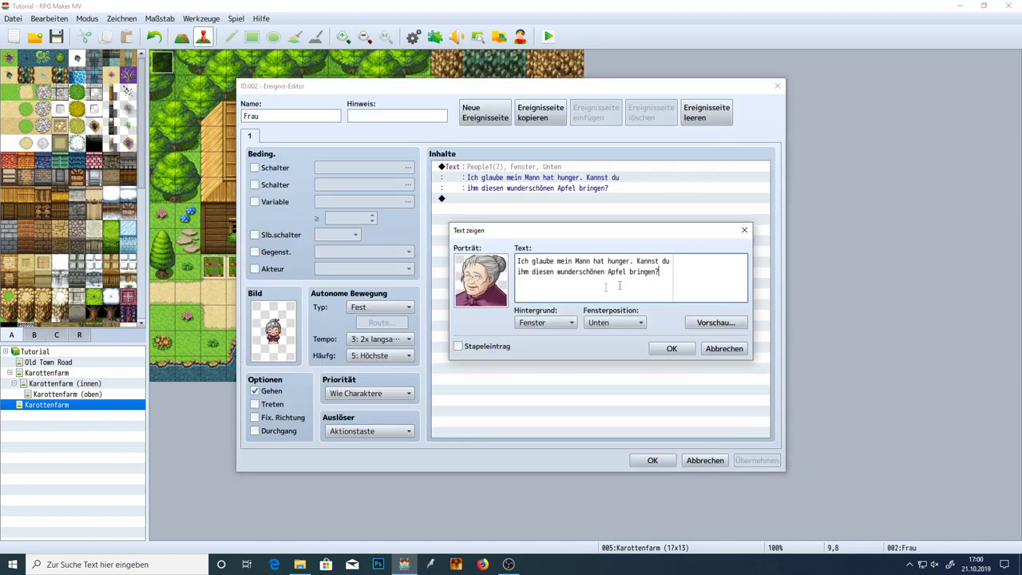
drag(661, 279, 458, 261)
key(Delete)
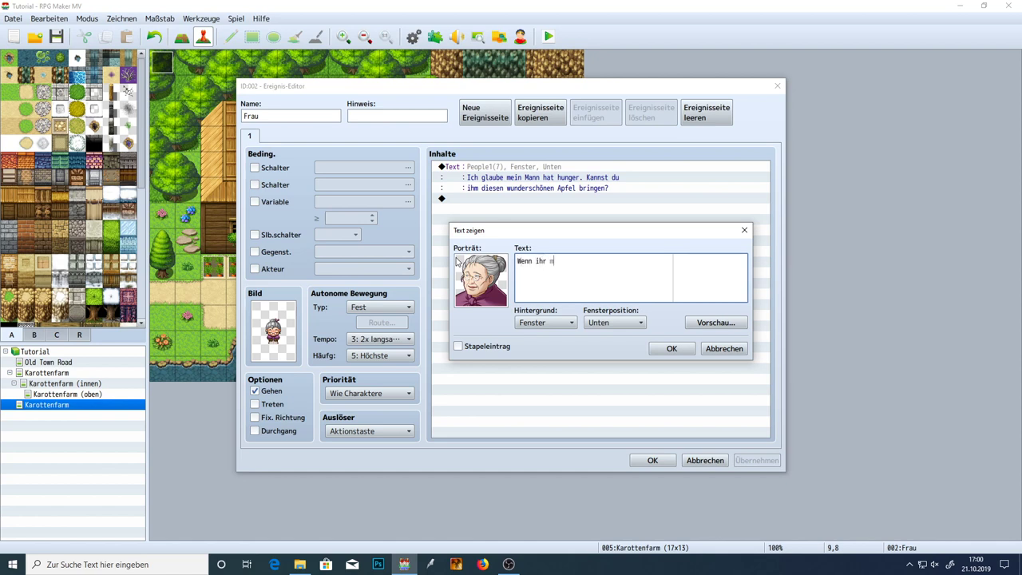
text(tten bringt,)
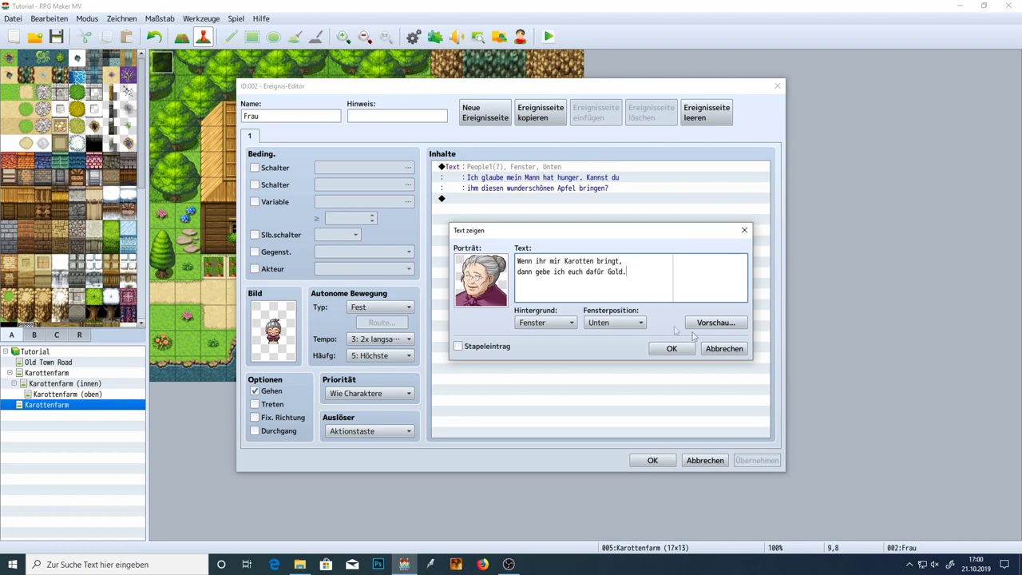
click(673, 349)
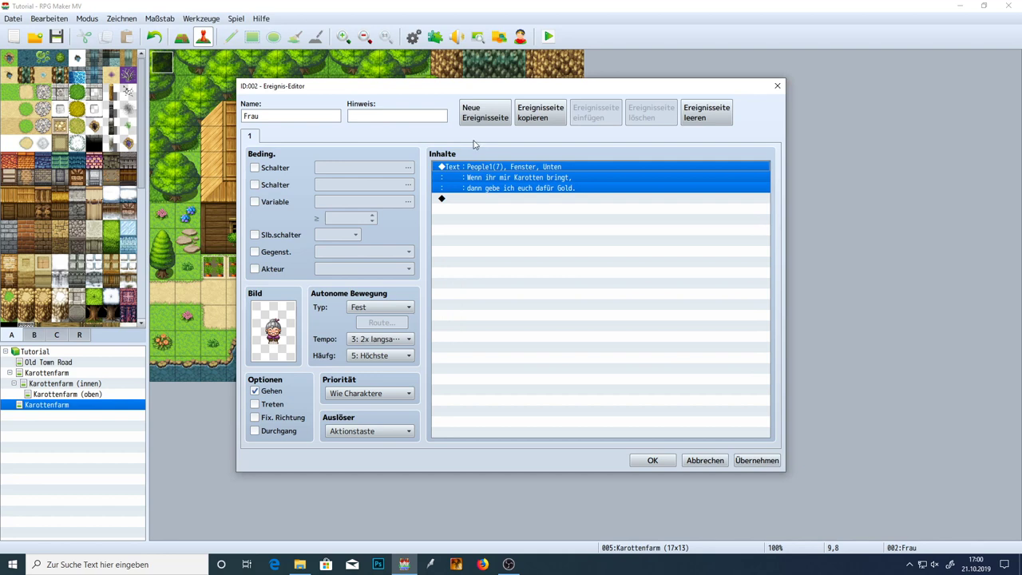
- Duplicate the Frau event's page as a second page and delete the text command on the copy
click(546, 113)
click(595, 112)
click(550, 168)
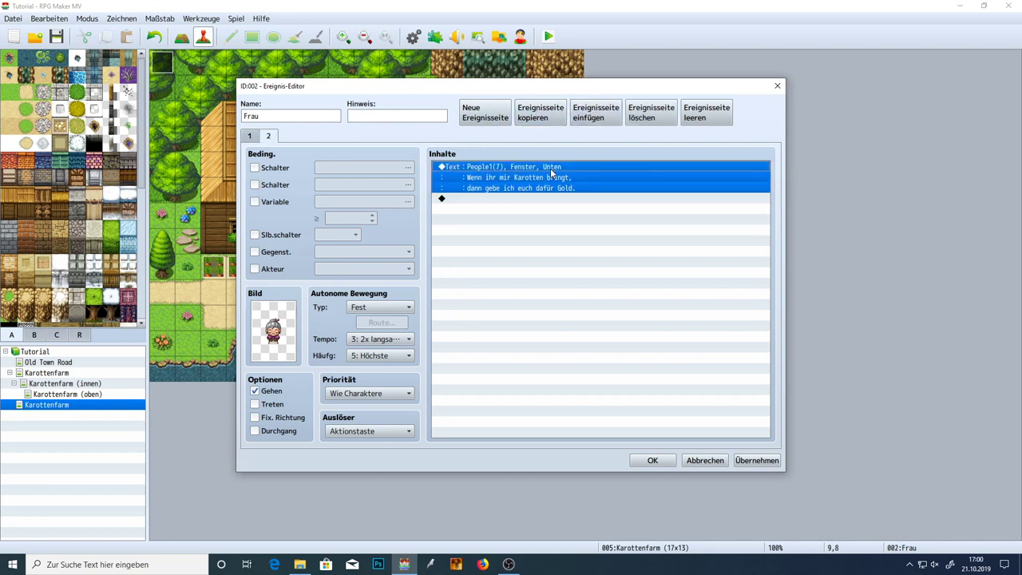
key(Delete)
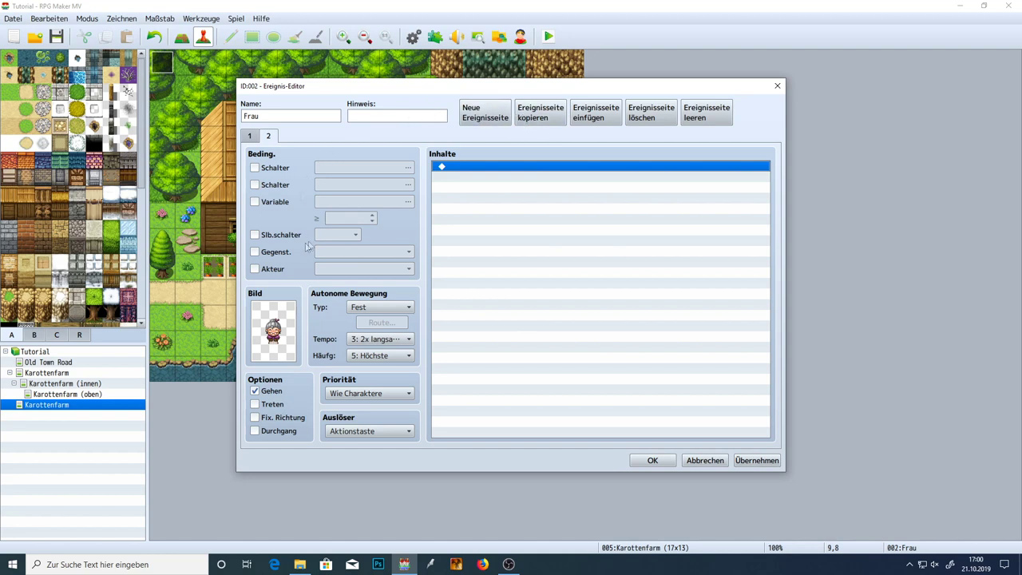
- Set the second page's item condition to 0006 Karotte, apply it and return to the first page
click(277, 255)
click(363, 251)
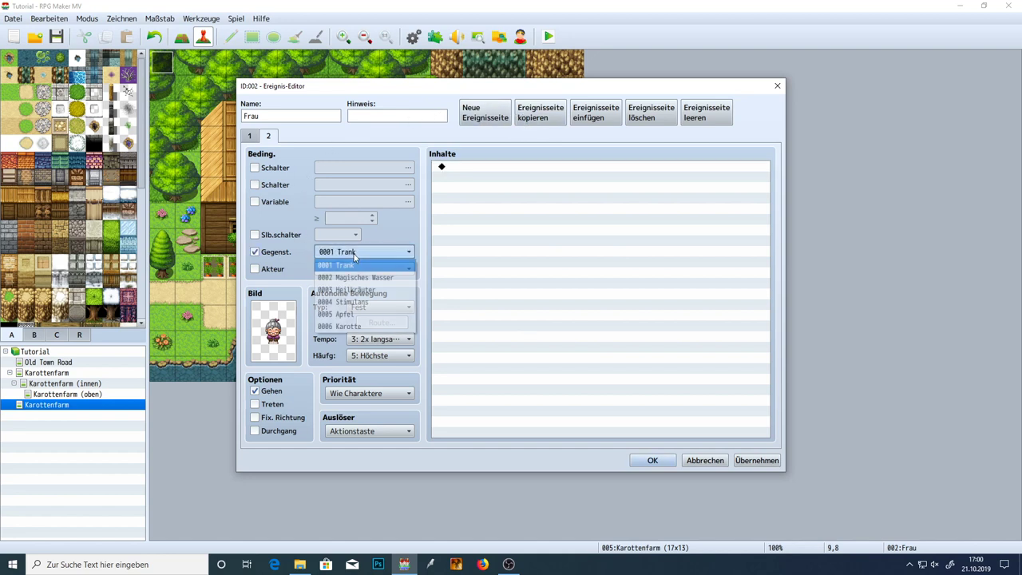
click(369, 326)
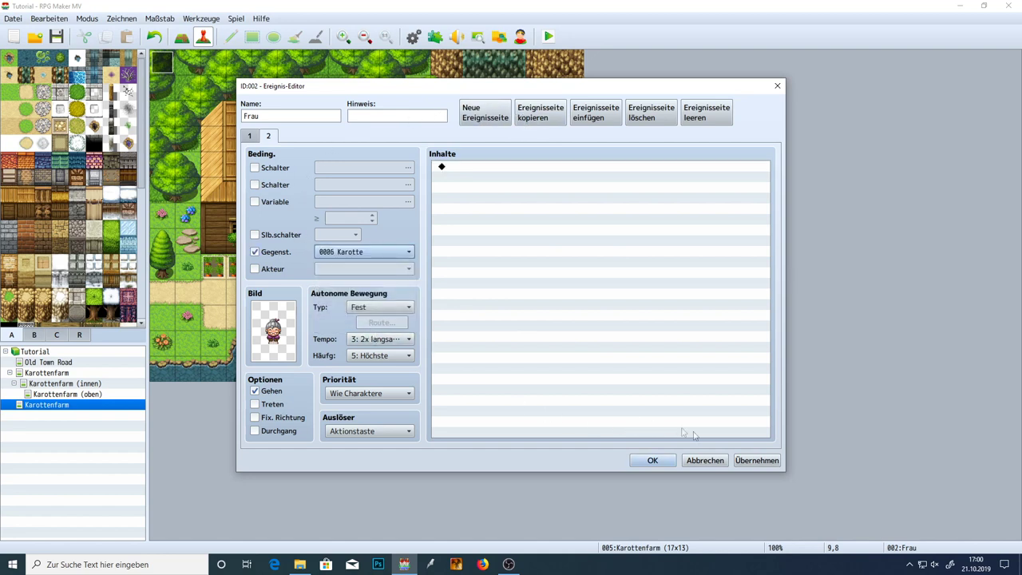
click(756, 461)
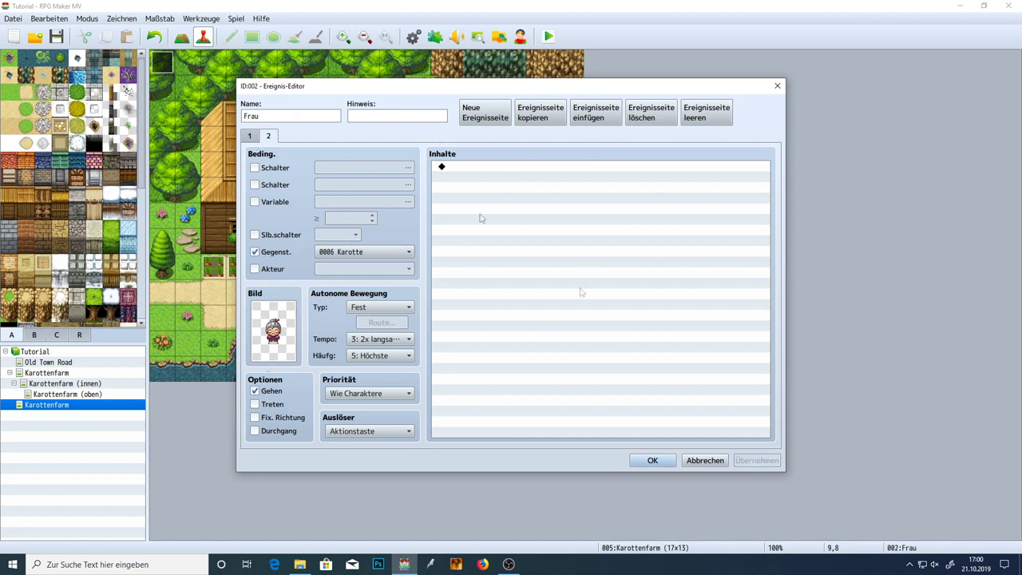
click(248, 137)
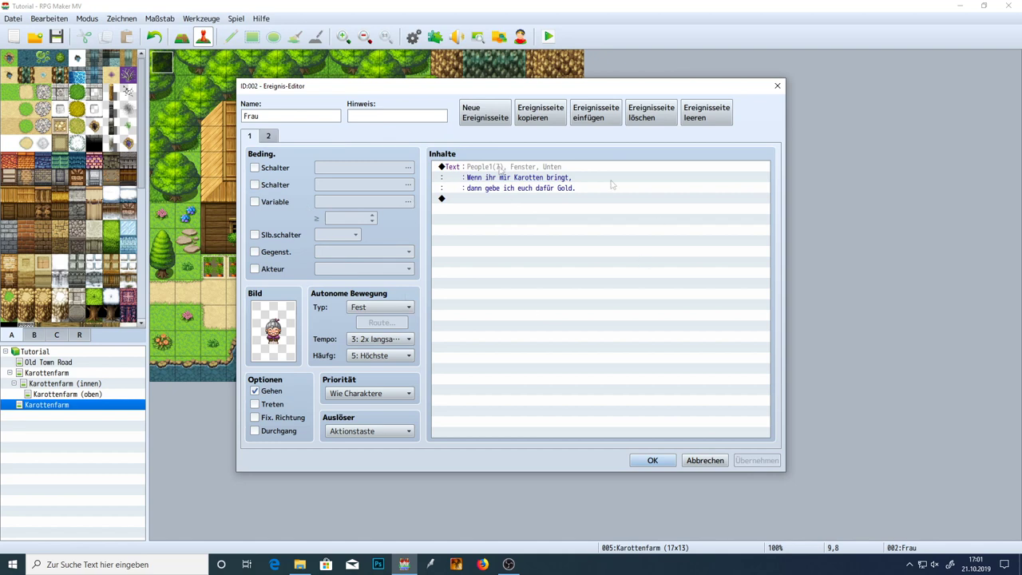